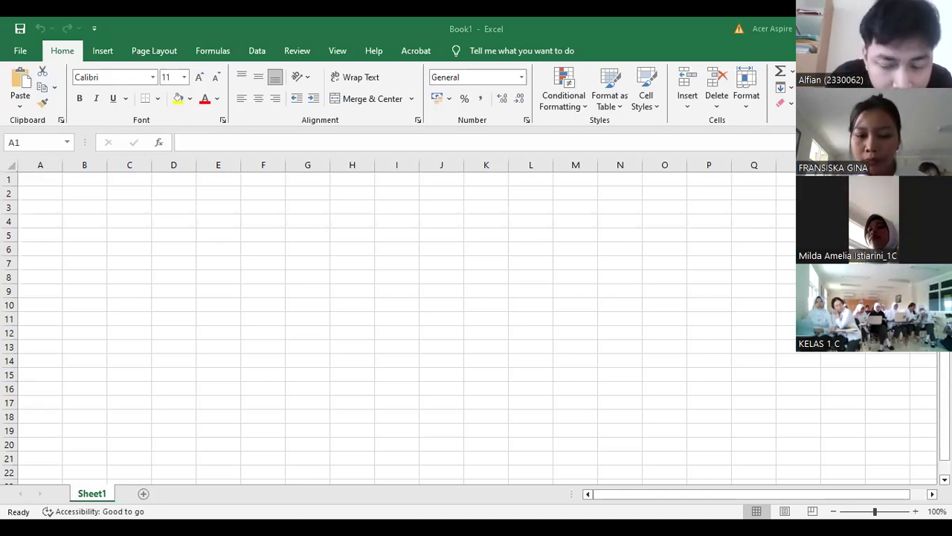
- Enter the title "Daftar Nilai Kelas Pengantar Teknologi Informasi Keperawatan" in cell C1
{"action": "left_click", "coordinate": [132, 180]}
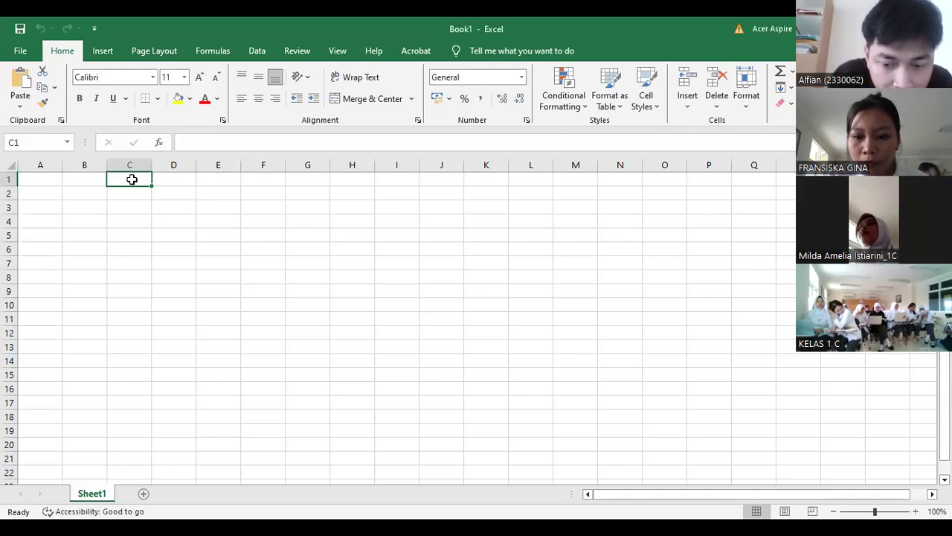
{"action": "type", "text": "Daftar N"}
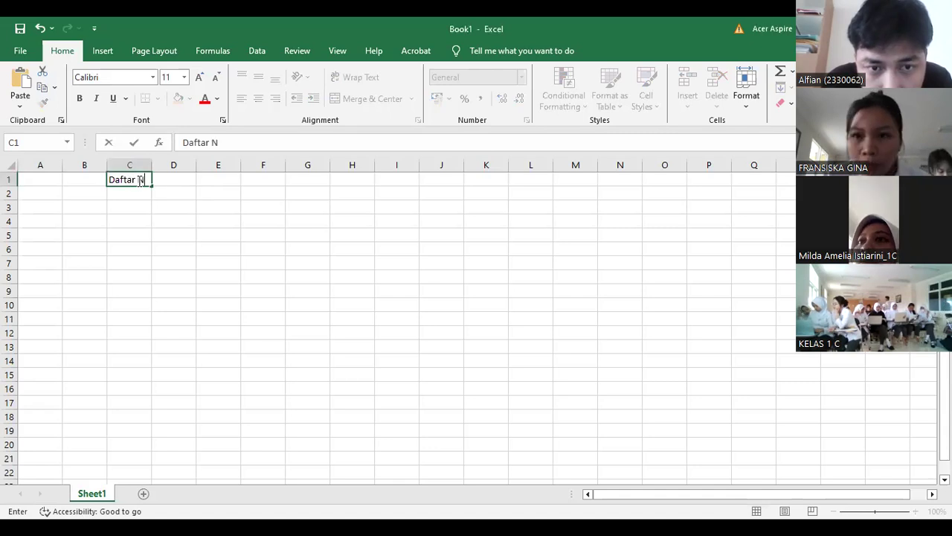
{"action": "type", "text": "ilai Kelas "}
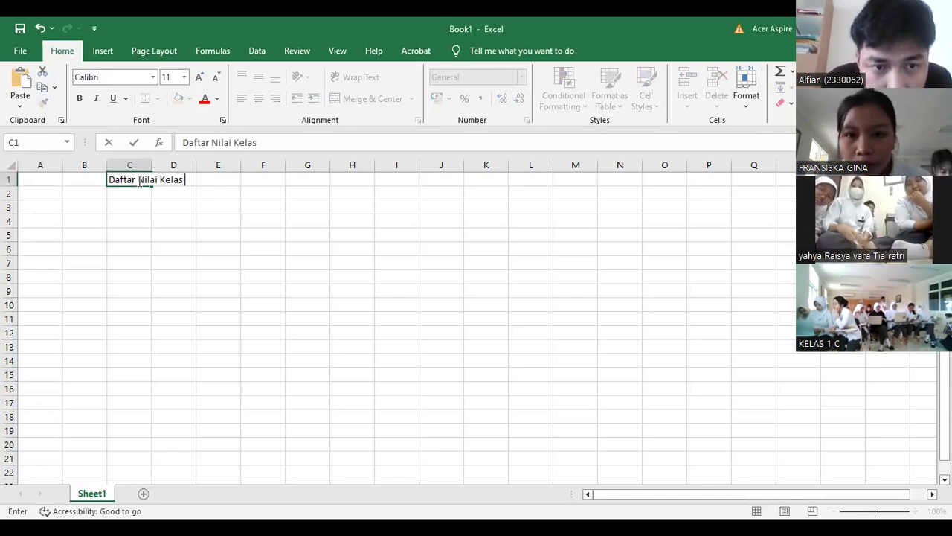
{"action": "type", "text": "Pengantar Teknologi IN"}
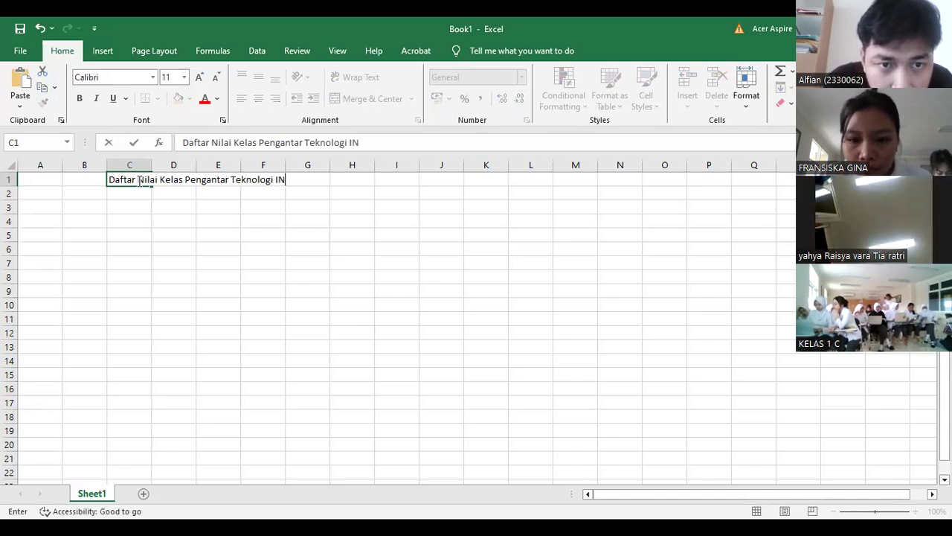
{"action": "type", "text": "f"}
{"action": "key", "text": "BackSpace"}
{"action": "key", "text": "BackSpace"}
{"action": "type", "text": "nfo"}
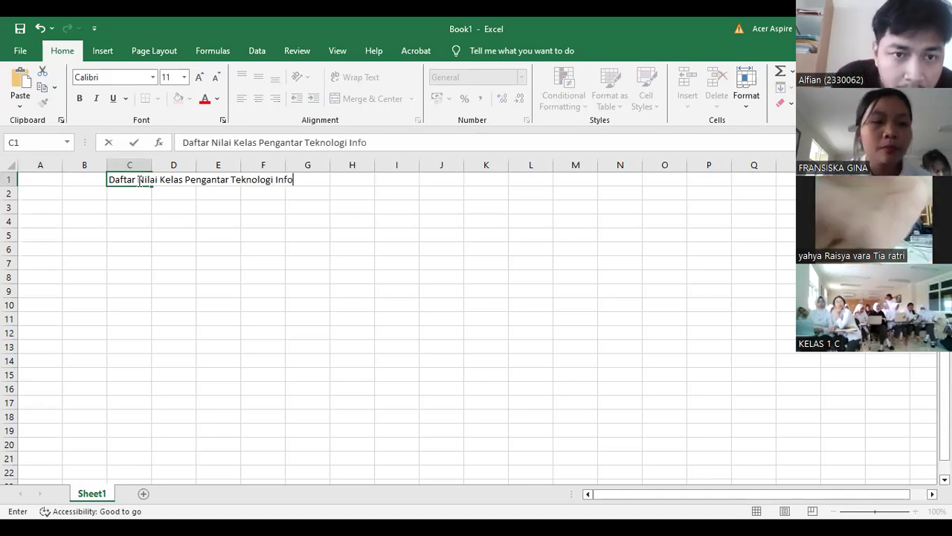
{"action": "type", "text": "rmasi Keperawatan"}
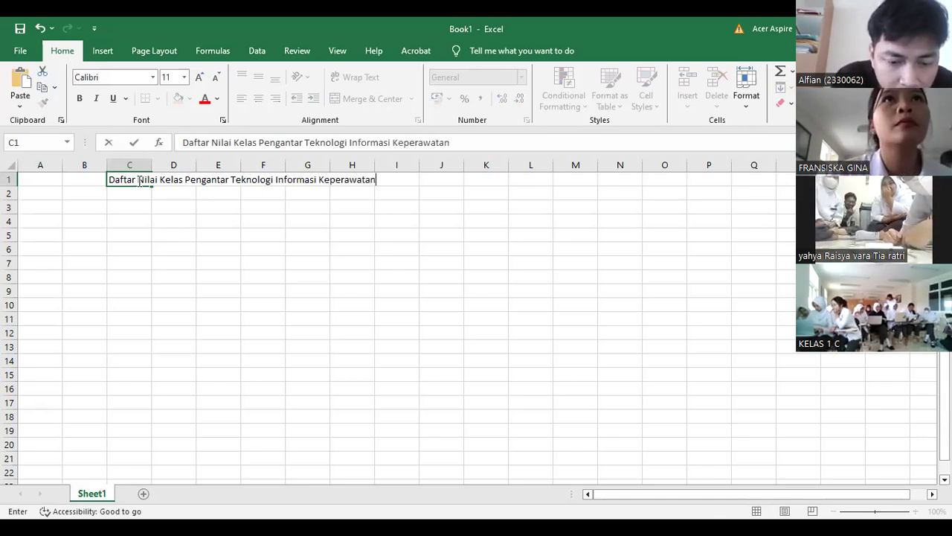
{"action": "key", "text": "Return"}
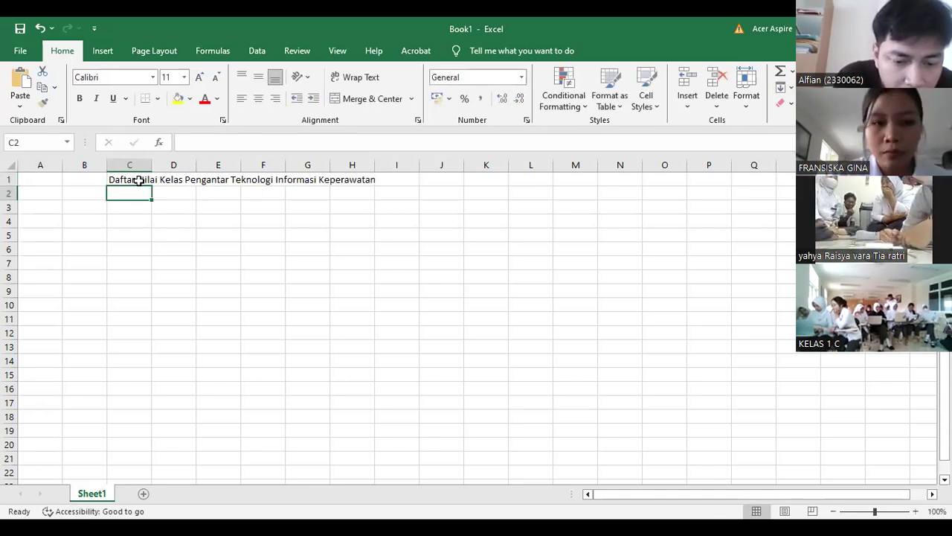
- Enter the subtitle "Program Studi S-1 Keperawatan" in cell C2
{"action": "type", "text": "Prodi S1_"}
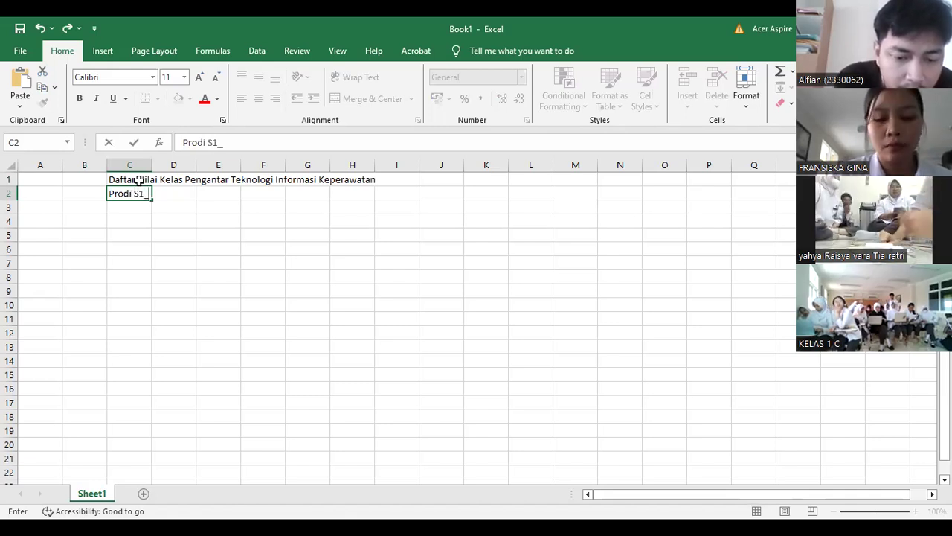
{"action": "key", "text": "BackSpace"}
{"action": "type", "text": "-Keper"}
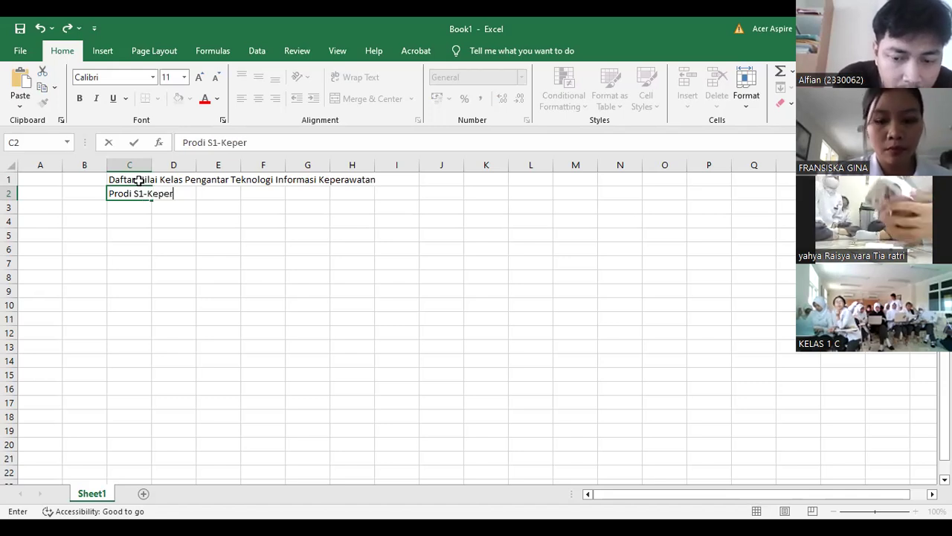
{"action": "key", "text": "BackSpace"}
{"action": "key", "text": "BackSpace"}
{"action": "key", "text": "BackSpace"}
{"action": "key", "text": "BackSpace"}
{"action": "key", "text": "BackSpace"}
{"action": "key", "text": "BackSpace"}
{"action": "key", "text": "BackSpace"}
{"action": "key", "text": "BackSpace"}
{"action": "key", "text": "BackSpace"}
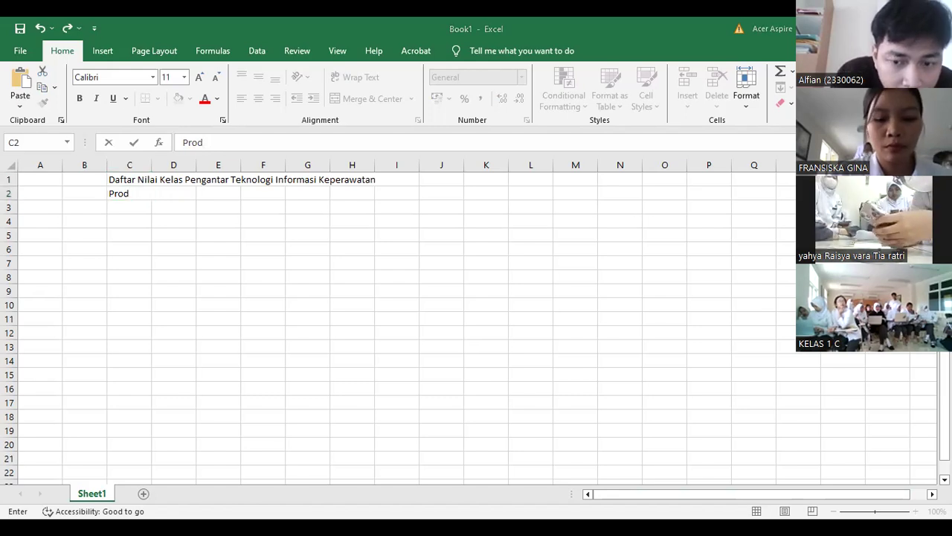
{"action": "key", "text": "BackSpace"}
{"action": "key", "text": "BackSpace"}
{"action": "type", "text": "og"}
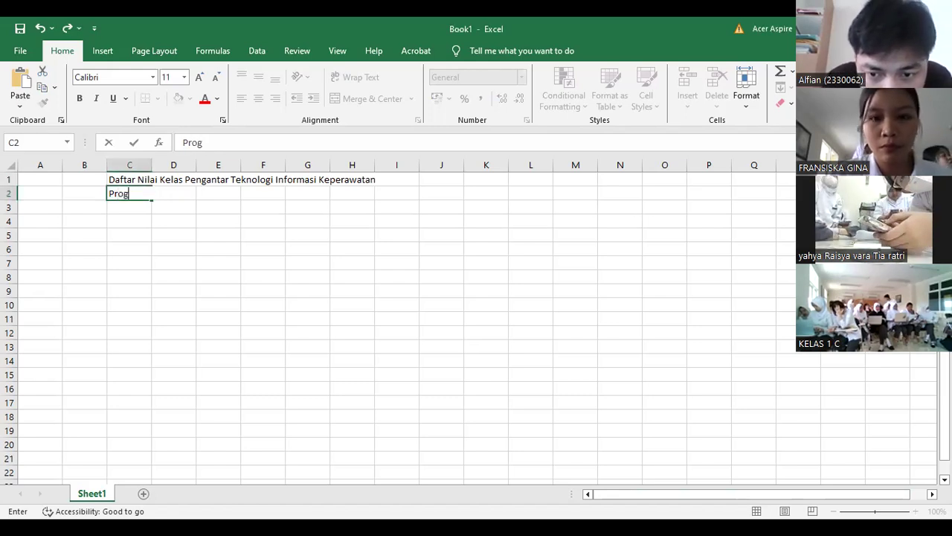
{"action": "type", "text": "ram studi"}
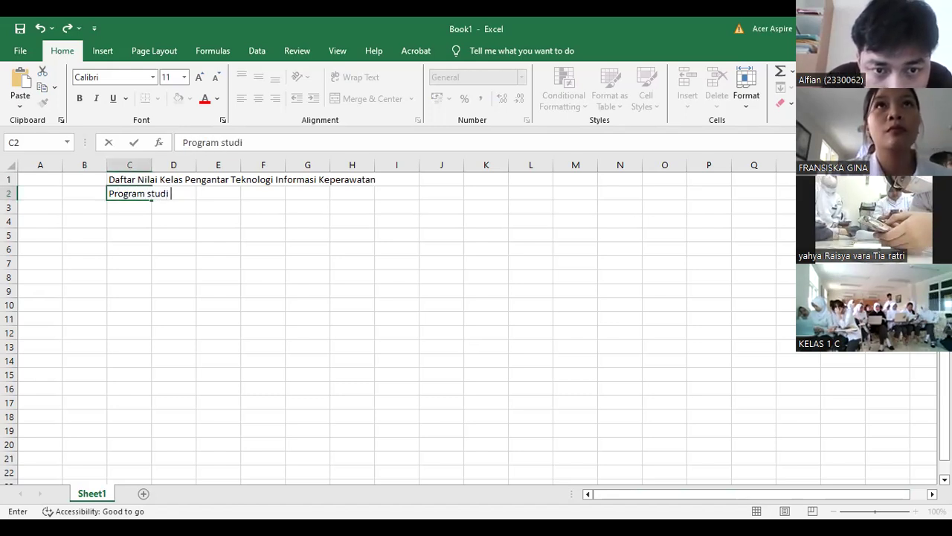
{"action": "key", "text": "BackSpace"}
{"action": "key", "text": "BackSpace"}
{"action": "key", "text": "BackSpace"}
{"action": "key", "text": "BackSpace"}
{"action": "key", "text": "BackSpace"}
{"action": "key", "text": "BackSpace"}
{"action": "type", "text": "Stud"}
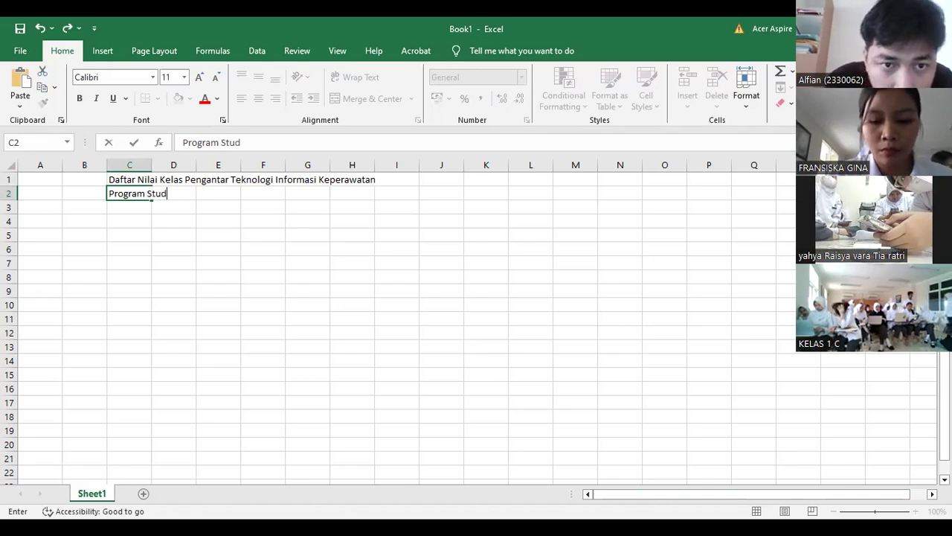
{"action": "type", "text": "i S-1 Keperawata"}
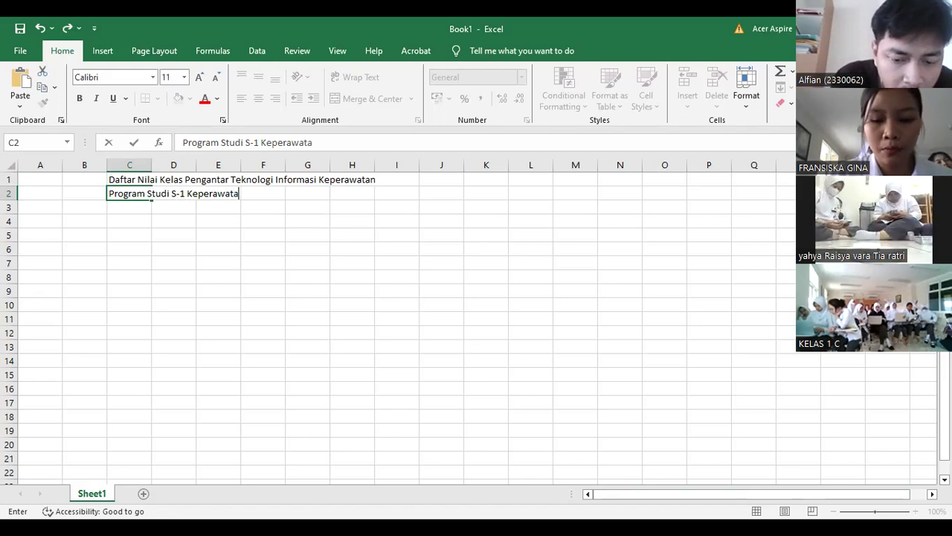
{"action": "type", "text": "n"}
{"action": "key", "text": "Return"}
{"action": "key", "text": "Return"}
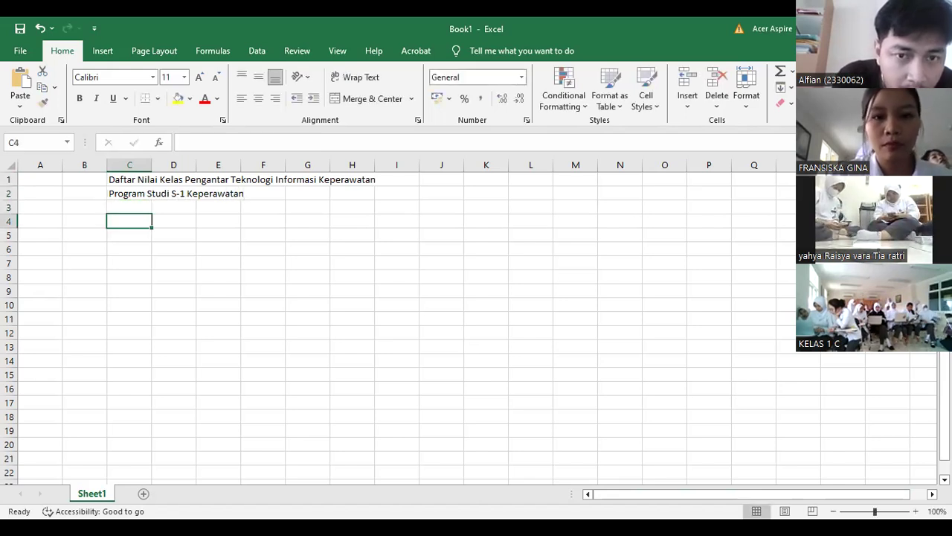
- Enter the column headings "No" in cell A4 and "Nim" in cell B4
{"action": "left_click", "coordinate": [34, 221]}
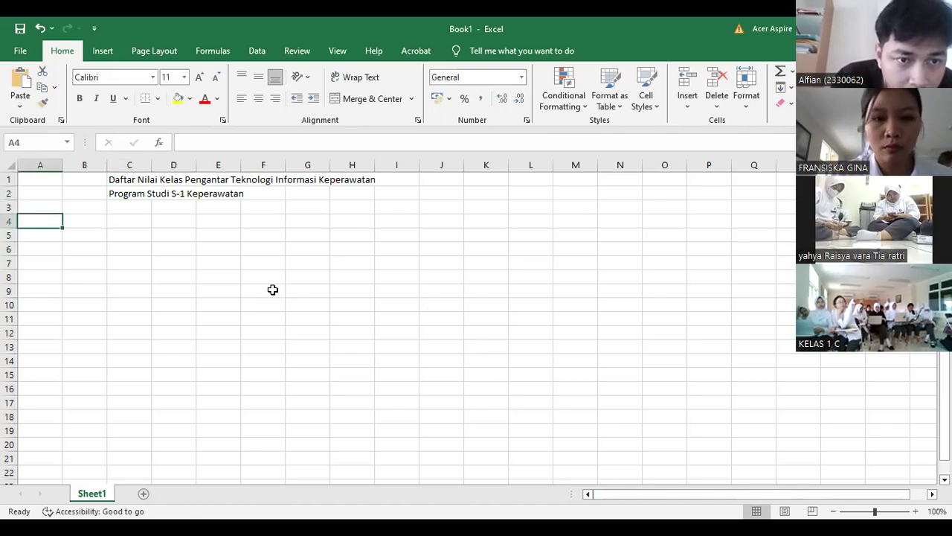
{"action": "left_click", "coordinate": [344, 321]}
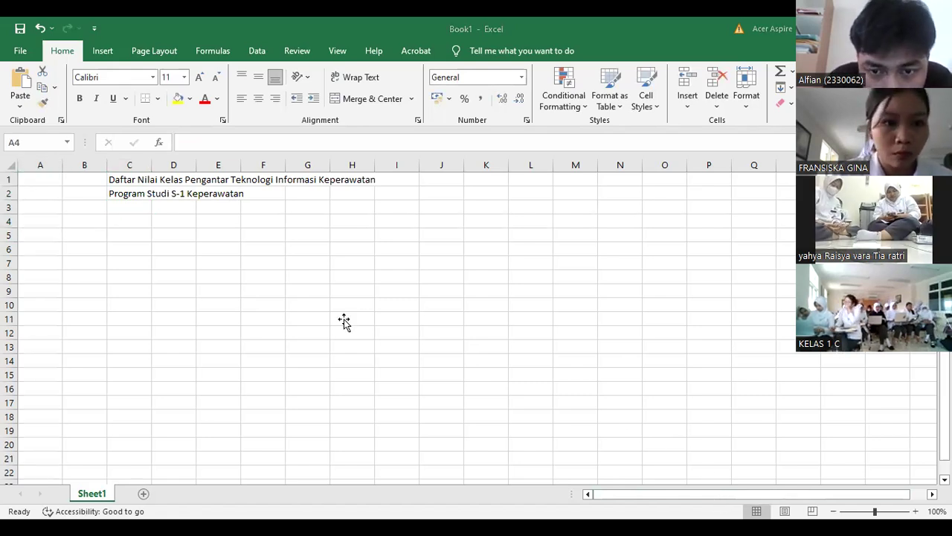
{"action": "key", "text": "alt+Tab"}
{"action": "type", "text": "NO"}
{"action": "key", "text": "Tab"}
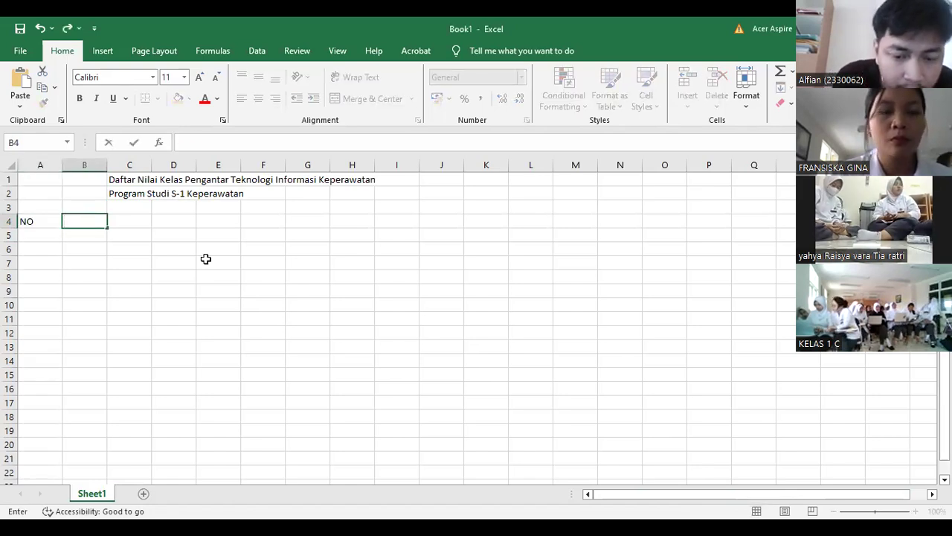
{"action": "key", "text": "shift+Tab"}
{"action": "key", "text": "BackSpace"}
{"action": "type", "text": "o"}
{"action": "key", "text": "Tab"}
{"action": "type", "text": "Nim"}
{"action": "key", "text": "Tab"}
{"action": "key", "text": "BackSpace"}
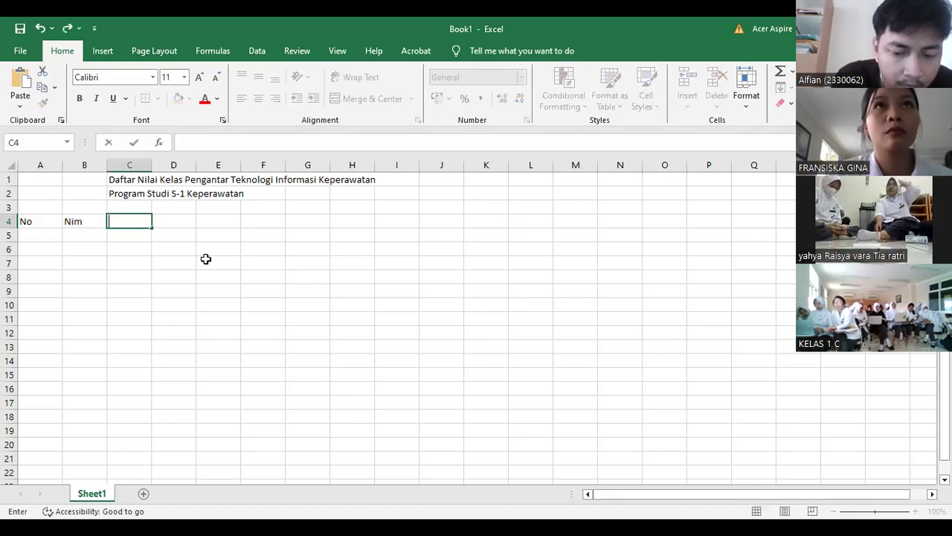
{"action": "key", "text": "Return"}
{"action": "key", "text": "Up"}
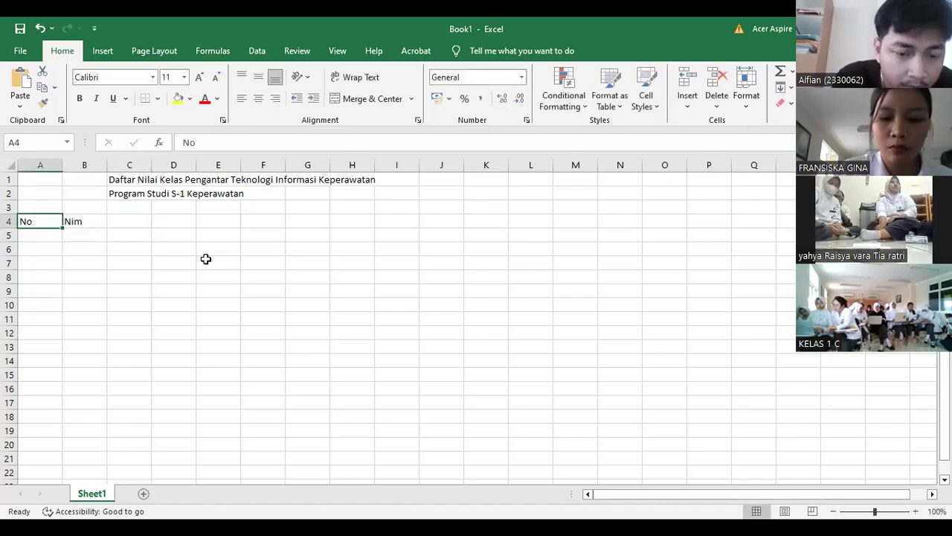
- Change the heading in B4 to "NIM" and add the headings "Nama" in C4 and "Nilai" in D4
{"action": "key", "text": "Right"}
{"action": "key", "text": "Page_Down"}
{"action": "key", "text": "Page_Up"}
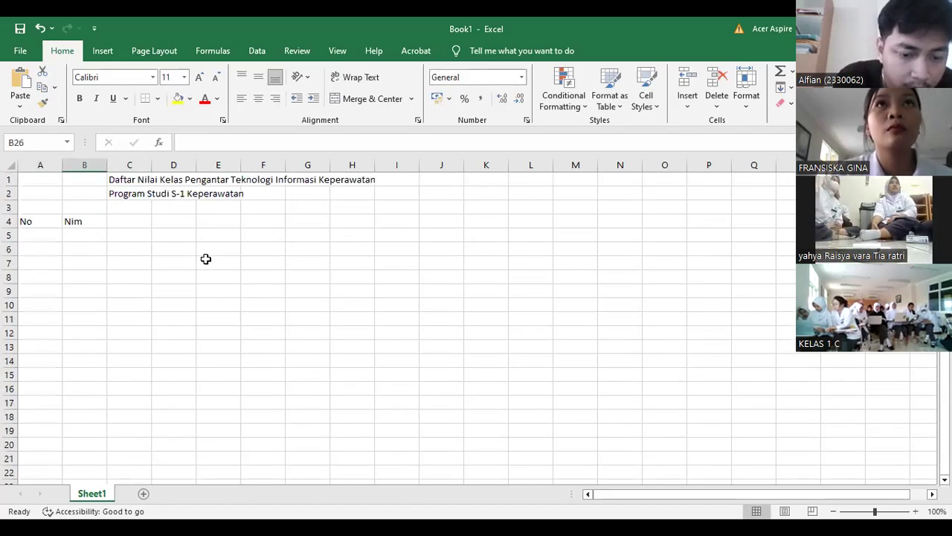
{"action": "type", "text": "NIM"}
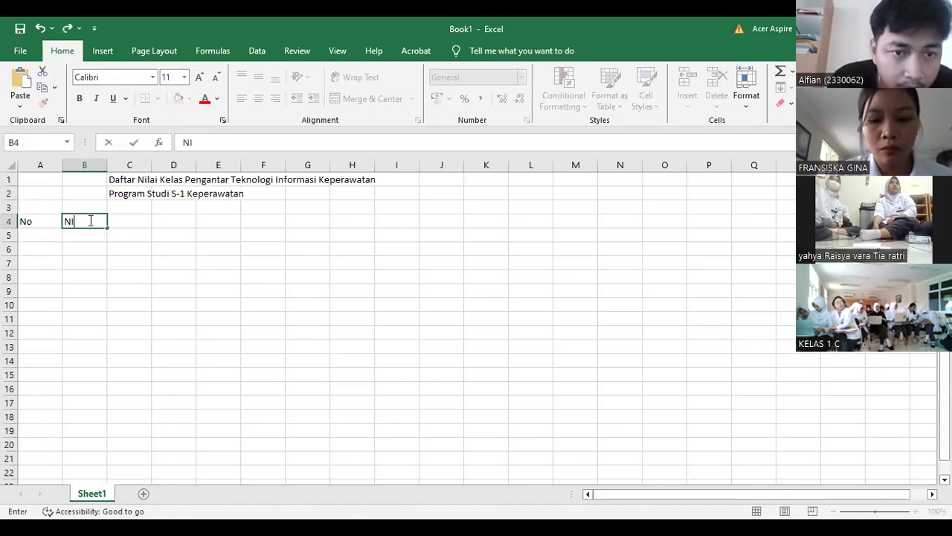
{"action": "key", "text": "Tab"}
{"action": "type", "text": "Nama"}
{"action": "key", "text": "Tab"}
{"action": "type", "text": "Nila"}
{"action": "key", "text": "Return"}
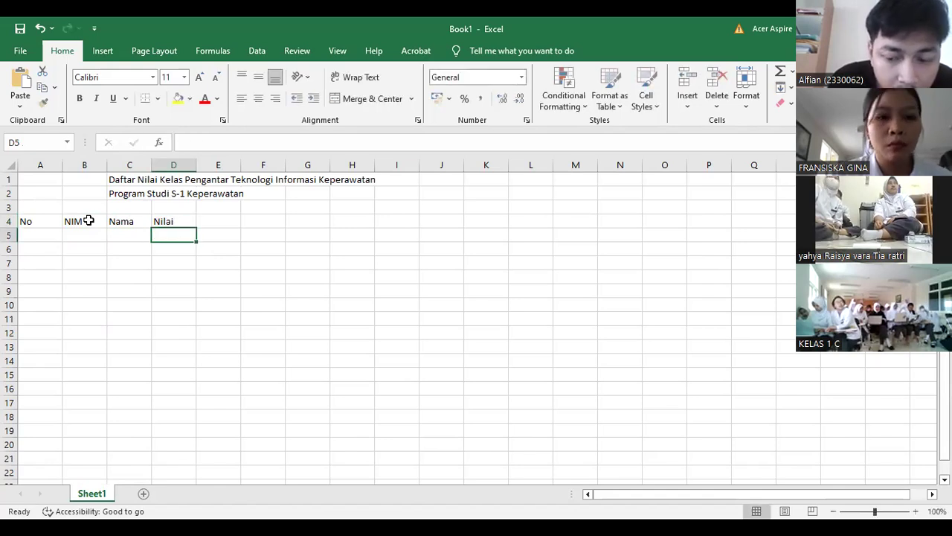
- Fill cells D5 to G5 with the subheadings "Tugas 1", "Tugas 2", "Tugas 3" and "Tugas 4"
{"action": "type", "text": "Tugas 1"}
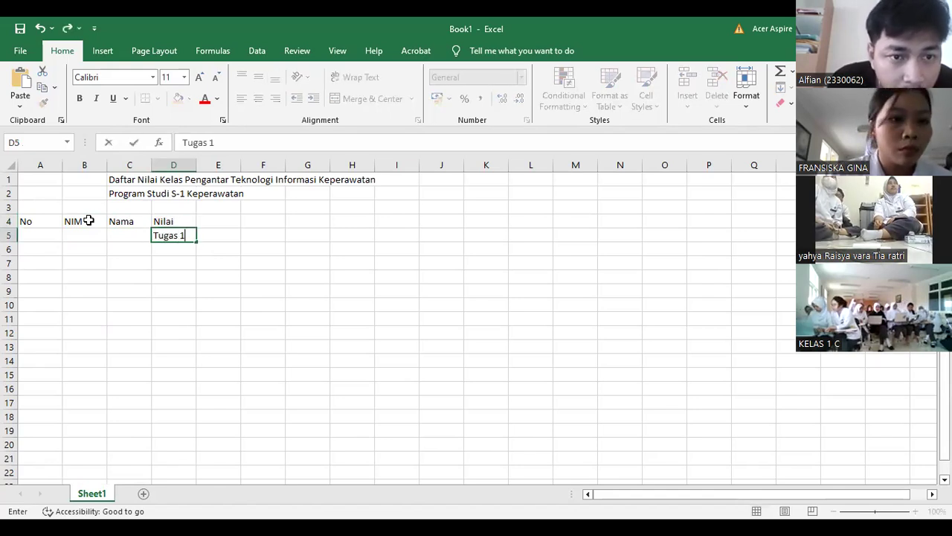
{"action": "key", "text": "Tab"}
{"action": "type", "text": "Tuga"}
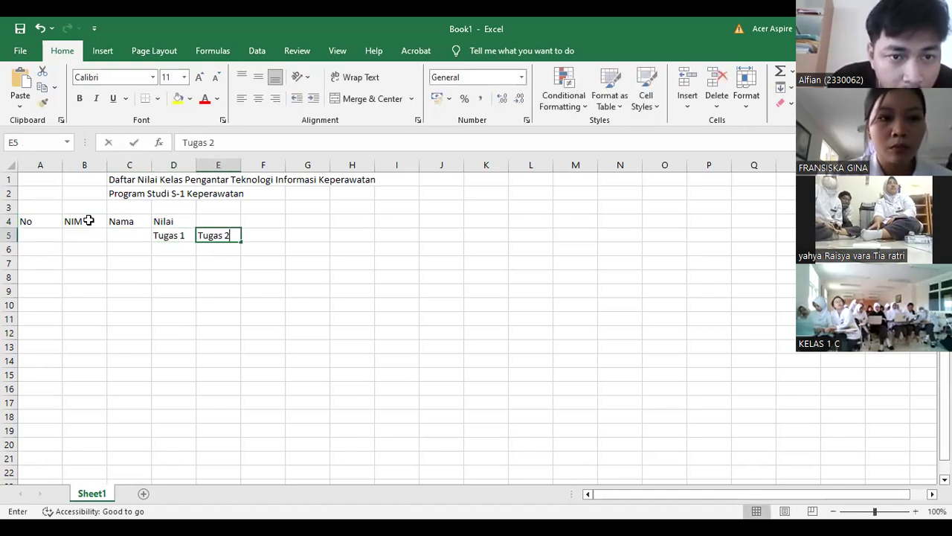
{"action": "key", "text": "Tab"}
{"action": "type", "text": "Tugas"}
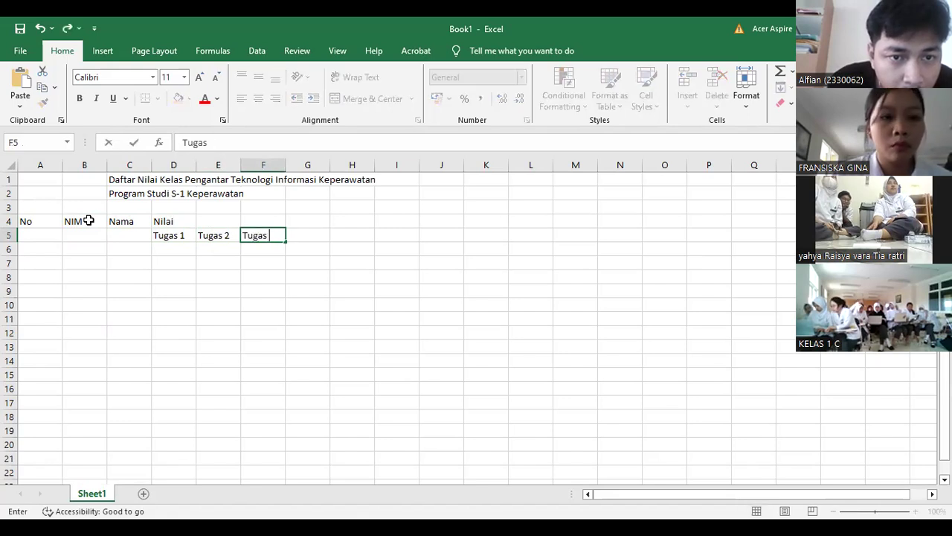
{"action": "key", "text": "Tab"}
{"action": "type", "text": "Tuga"}
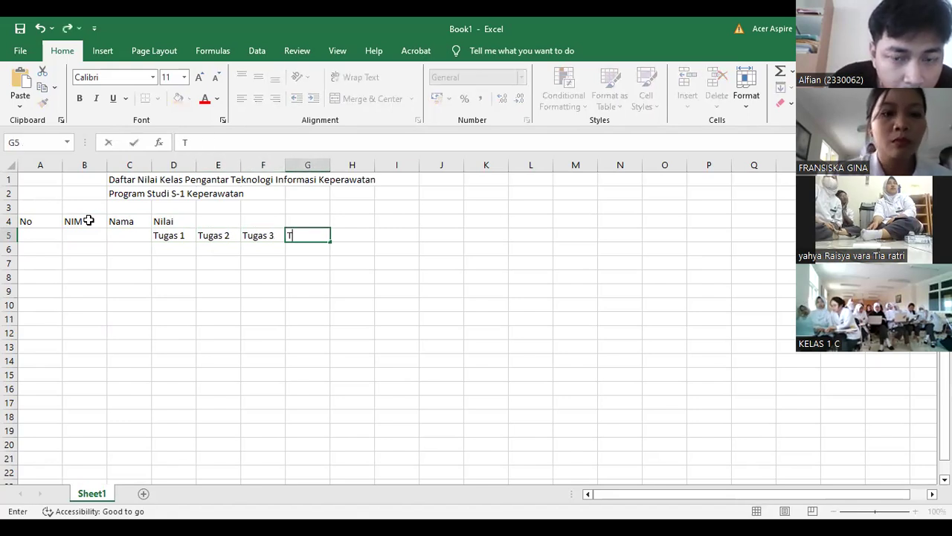
{"action": "key", "text": "Tab"}
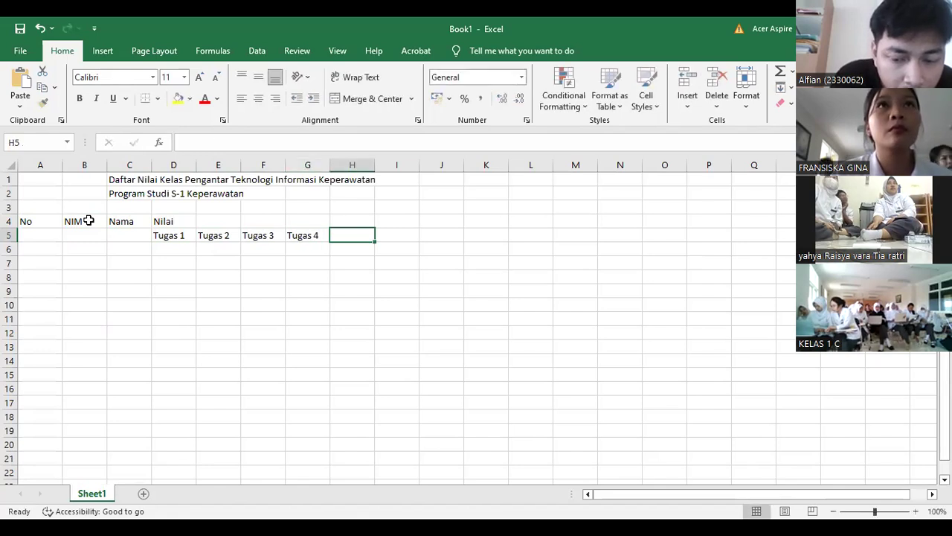
- Add the headings "Rata-Rata", "Keterangan" and "Grade" in H4 to J4 and widen column I to fit its heading
{"action": "key", "text": "Up"}
{"action": "type", "text": "Rat"}
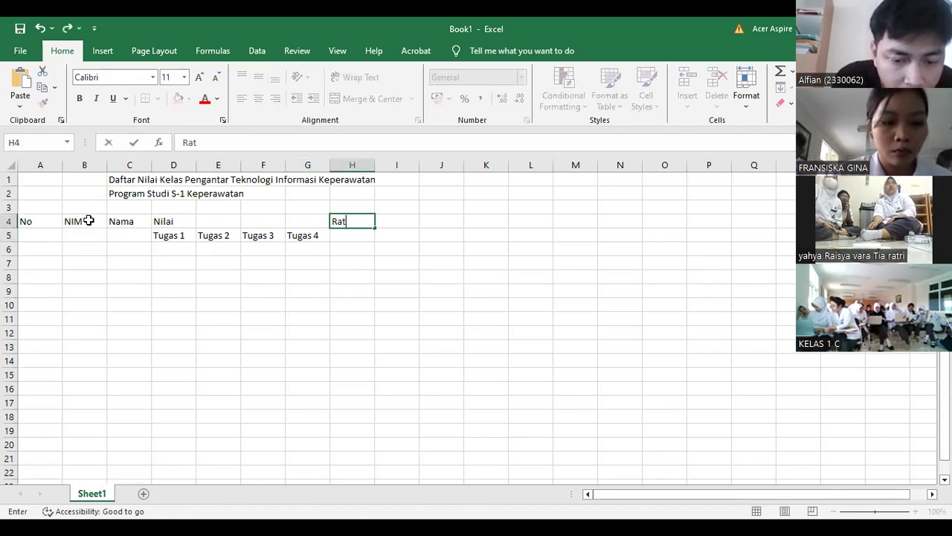
{"action": "type", "text": "a-Rata"}
{"action": "key", "text": "Tab"}
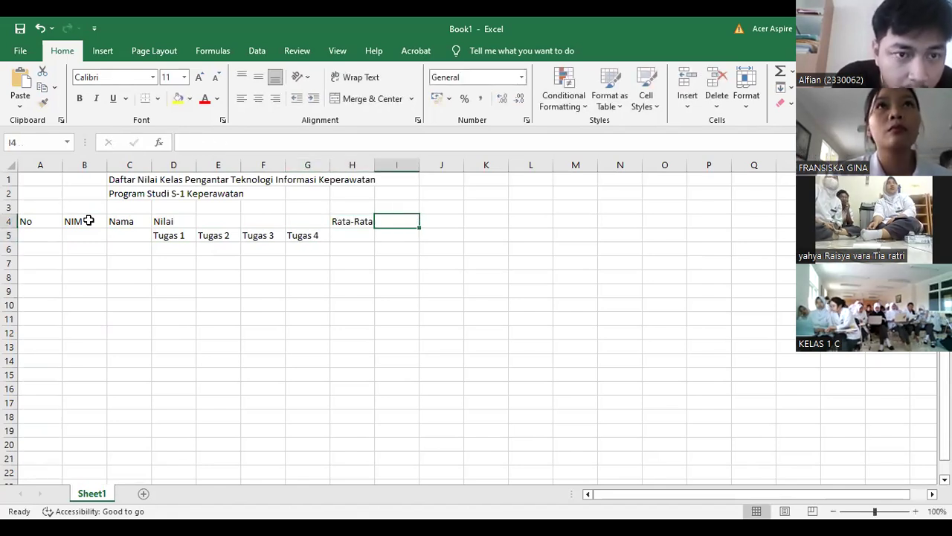
{"action": "type", "text": "Keterangan"}
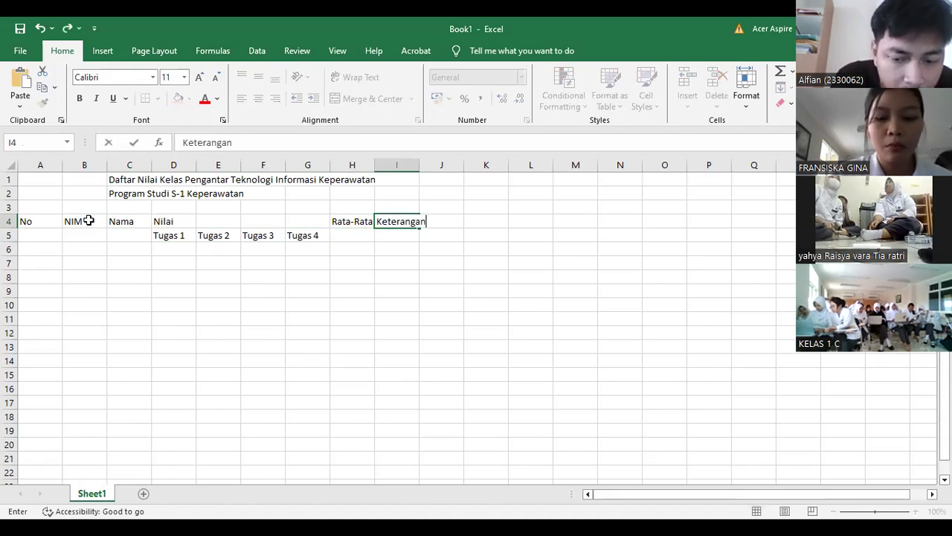
{"action": "key", "text": "Tab"}
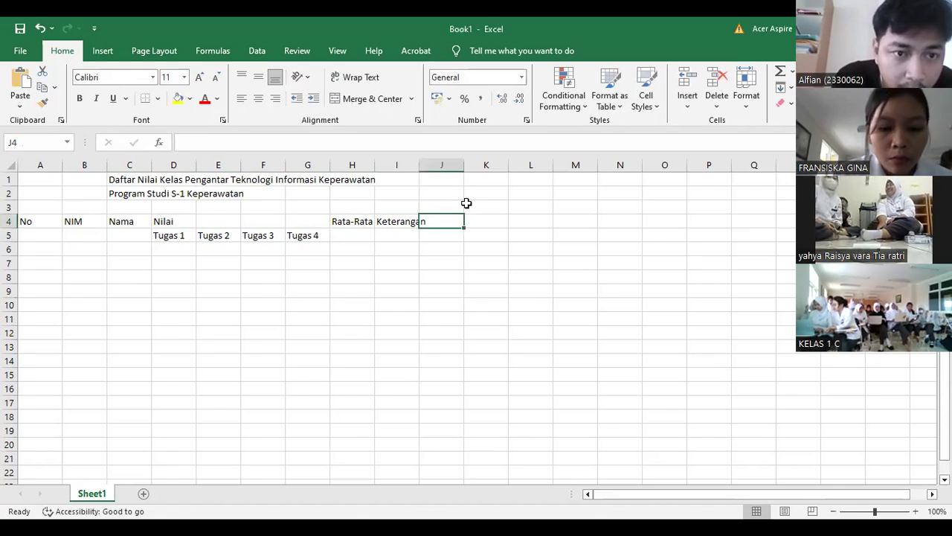
{"action": "type", "text": "Grade"}
{"action": "key", "text": "Return"}
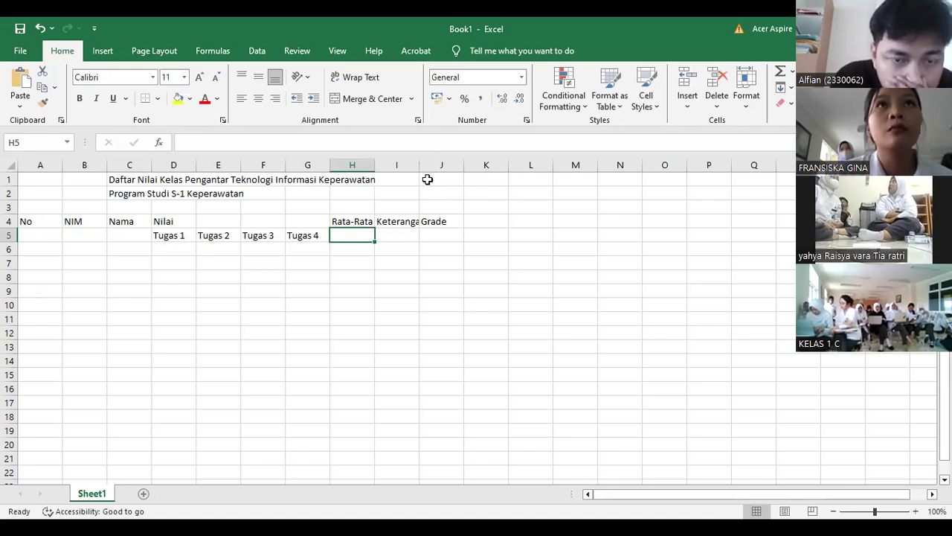
{"action": "left_click_drag", "start_coordinate": [419, 164], "coordinate": [437, 165]}
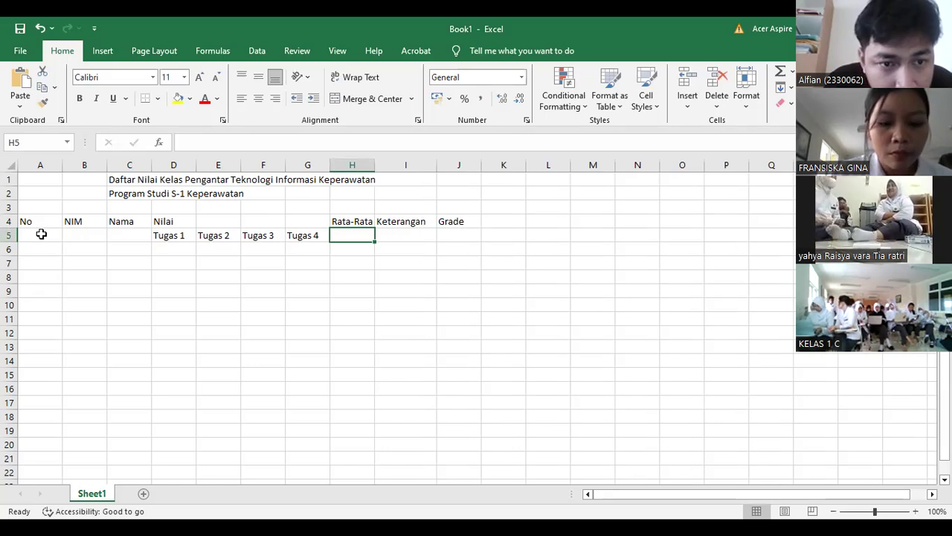
- Merge and center the heading "No" across A4:A5 and the heading "NIM" across B4:B5
{"action": "left_click_drag", "start_coordinate": [43, 221], "coordinate": [42, 232]}
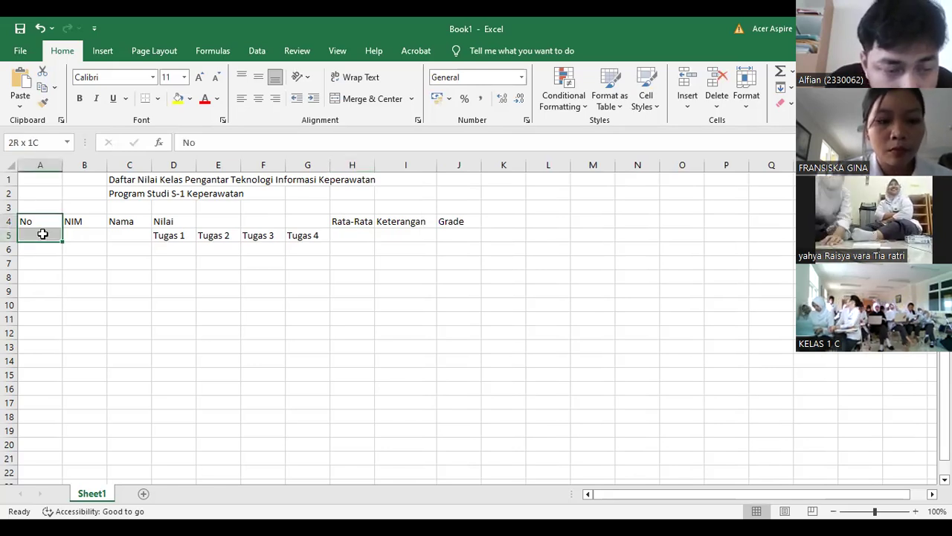
{"action": "left_click", "coordinate": [394, 104]}
{"action": "left_click_drag", "start_coordinate": [105, 222], "coordinate": [102, 233]}
{"action": "left_click", "coordinate": [355, 104]}
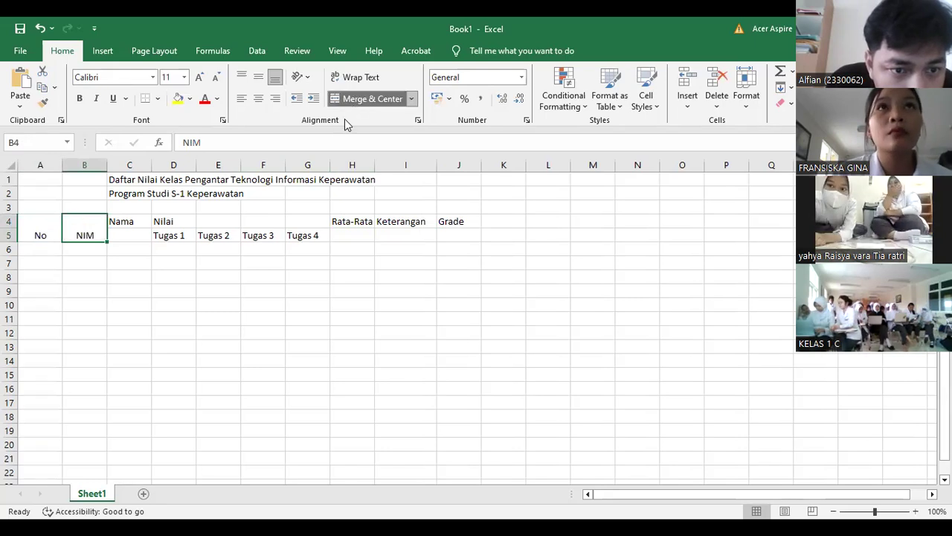
- Merge and center the title across A1:J1 and the subtitle across A2:J2
{"action": "left_click_drag", "start_coordinate": [30, 180], "coordinate": [443, 162]}
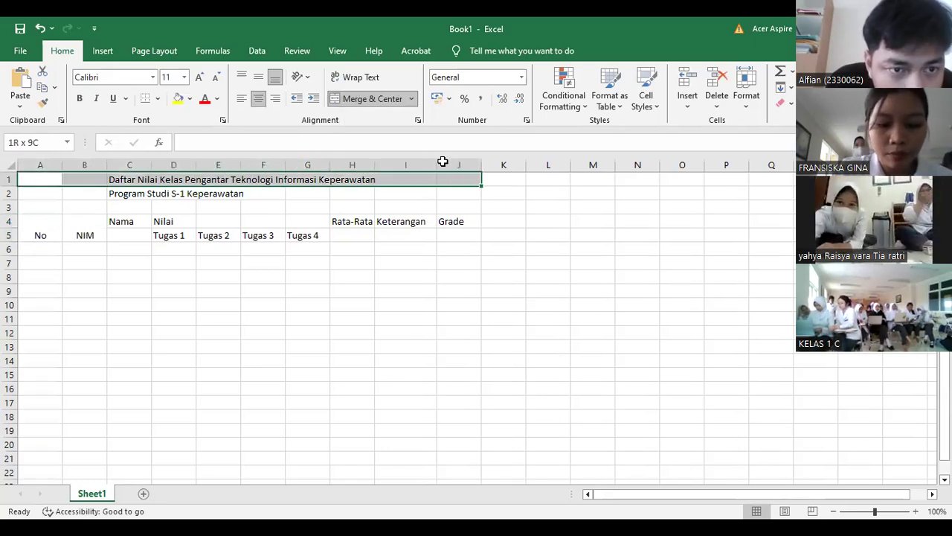
{"action": "left_click", "coordinate": [375, 98]}
{"action": "left_click_drag", "start_coordinate": [25, 196], "coordinate": [442, 189]}
{"action": "left_click", "coordinate": [376, 101]}
- Merge and center the headings in C4:C5, H4:H5, I4:I5 and J4:J5, and "Nilai" across D4:G4
{"action": "left_click_drag", "start_coordinate": [128, 222], "coordinate": [130, 236]}
{"action": "left_click", "coordinate": [375, 99]}
{"action": "left_click_drag", "start_coordinate": [354, 215], "coordinate": [357, 238]}
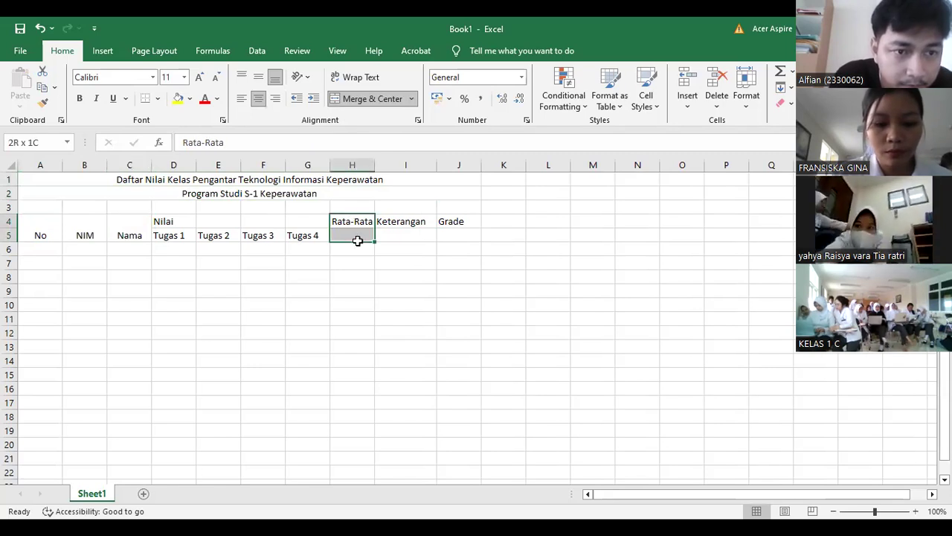
{"action": "left_click", "coordinate": [383, 98]}
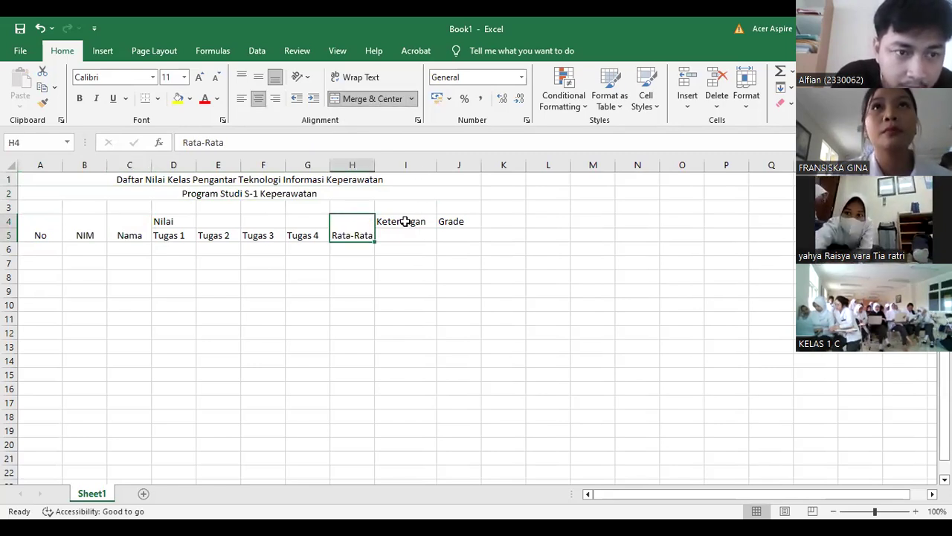
{"action": "left_click_drag", "start_coordinate": [410, 219], "coordinate": [412, 236]}
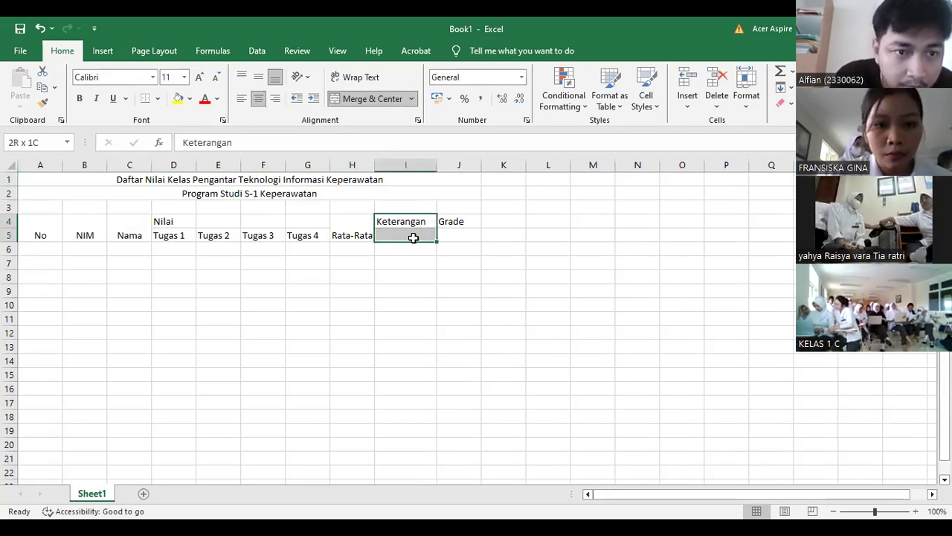
{"action": "left_click", "coordinate": [394, 98]}
{"action": "left_click_drag", "start_coordinate": [454, 221], "coordinate": [458, 241]}
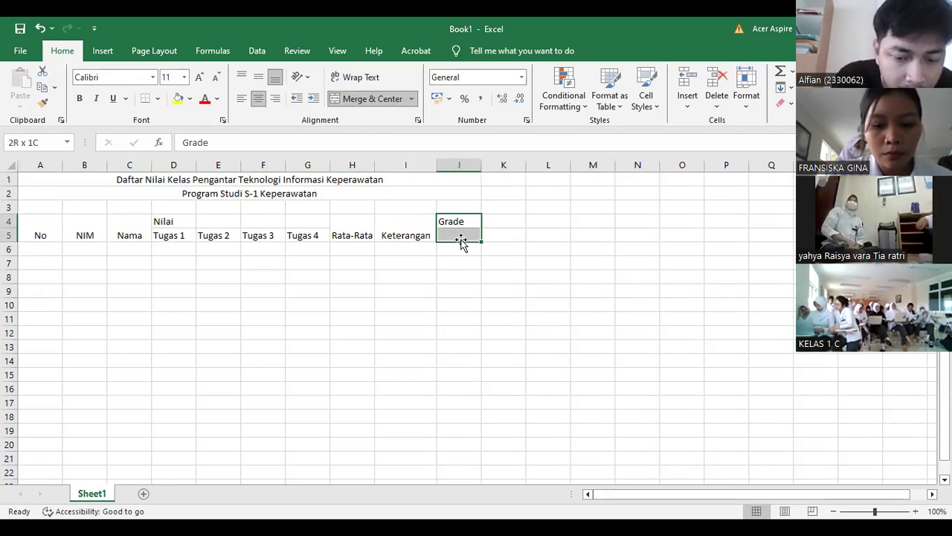
{"action": "left_click", "coordinate": [364, 99]}
{"action": "left_click_drag", "start_coordinate": [166, 220], "coordinate": [304, 215]}
{"action": "left_click", "coordinate": [354, 104]}
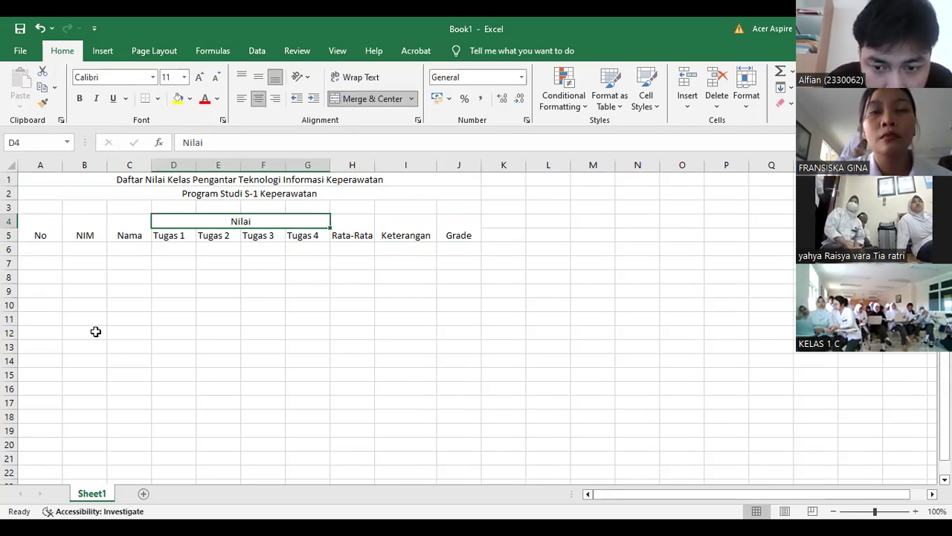
- Number the student rows from 1 to 10 in A6:A15 by entering 1 and 2 and filling the series down
{"action": "left_click_drag", "start_coordinate": [44, 223], "coordinate": [44, 237]}
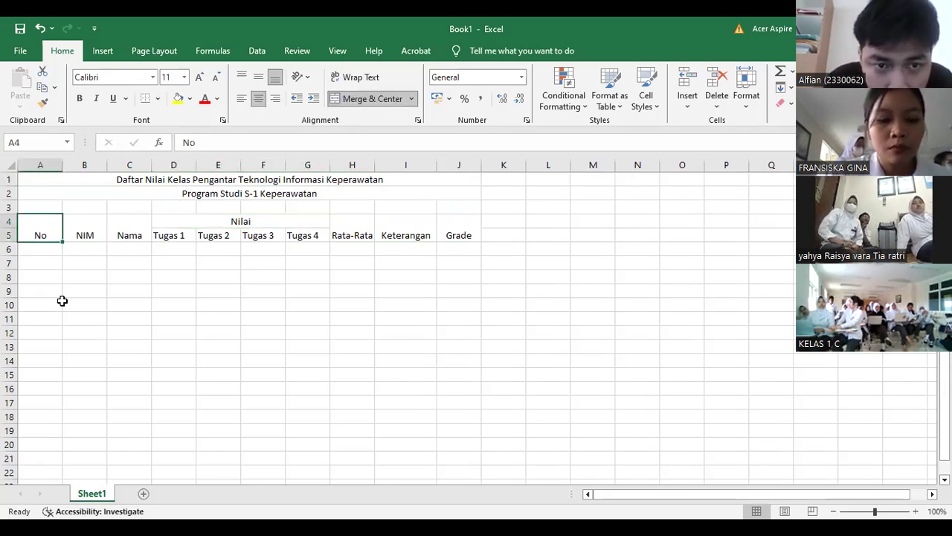
{"action": "left_click", "coordinate": [47, 253]}
{"action": "type", "text": "1"}
{"action": "key", "text": "Return"}
{"action": "type", "text": "2"}
{"action": "key", "text": "Return"}
{"action": "key", "text": "Return"}
{"action": "left_click_drag", "start_coordinate": [55, 252], "coordinate": [88, 378]}
- Copy the ten student numbers and names from the source list into B6:C15 and widen columns B and C to fit
{"action": "left_click_drag", "start_coordinate": [106, 164], "coordinate": [224, 165]}
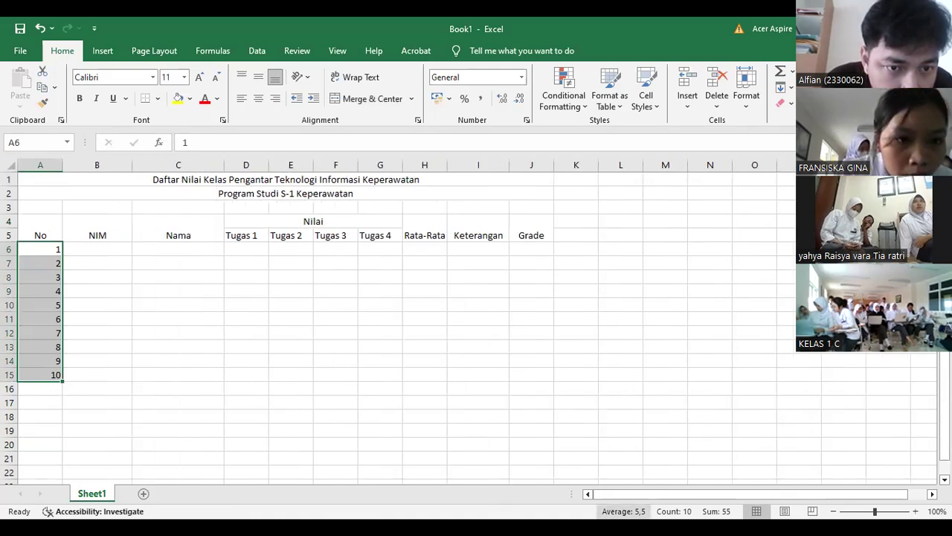
{"action": "left_click", "coordinate": [386, 449]}
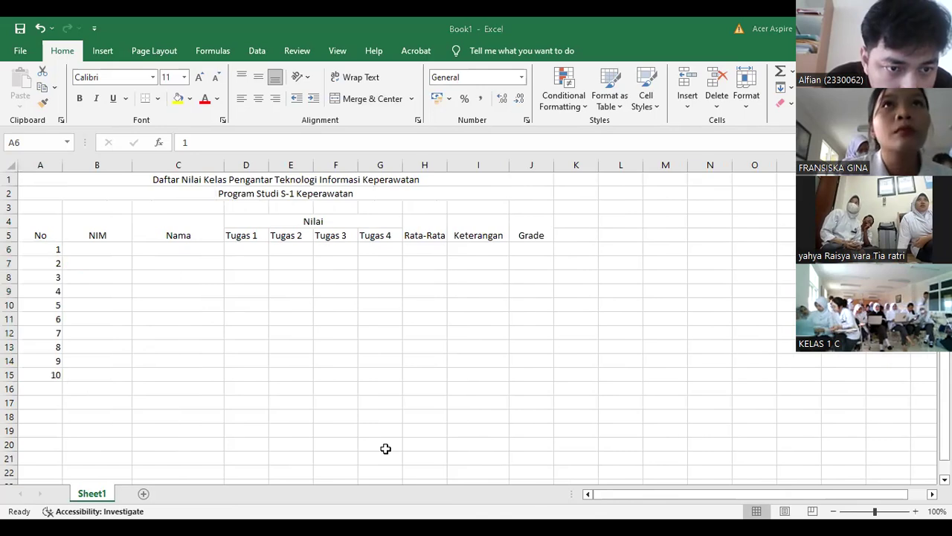
{"action": "key", "text": "ctrl+c"}
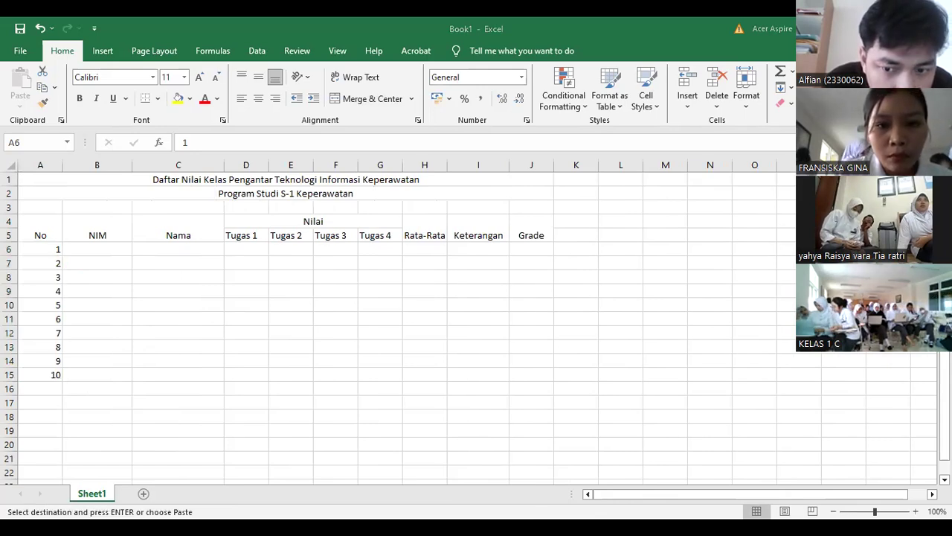
{"action": "left_click", "coordinate": [97, 249]}
{"action": "key", "text": "ctrl+v"}
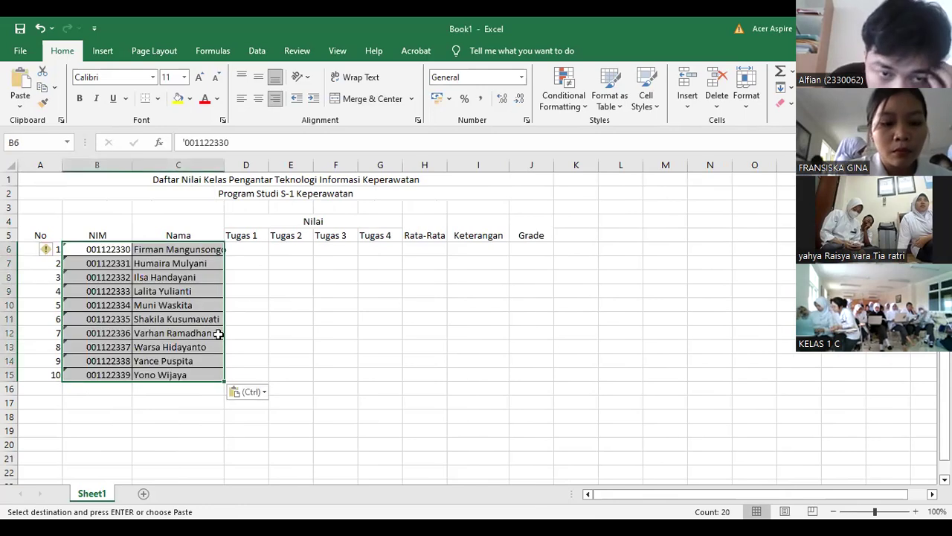
{"action": "double_click", "coordinate": [224, 165]}
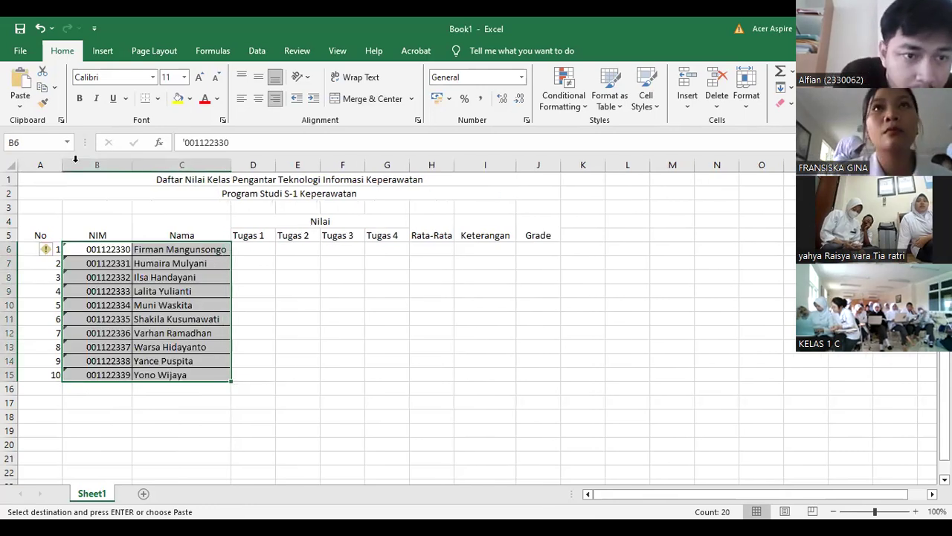
- Remove all borders from the pasted student numbers and names in B6:C15
{"action": "left_click", "coordinate": [98, 230]}
{"action": "left_click_drag", "start_coordinate": [87, 249], "coordinate": [202, 371]}
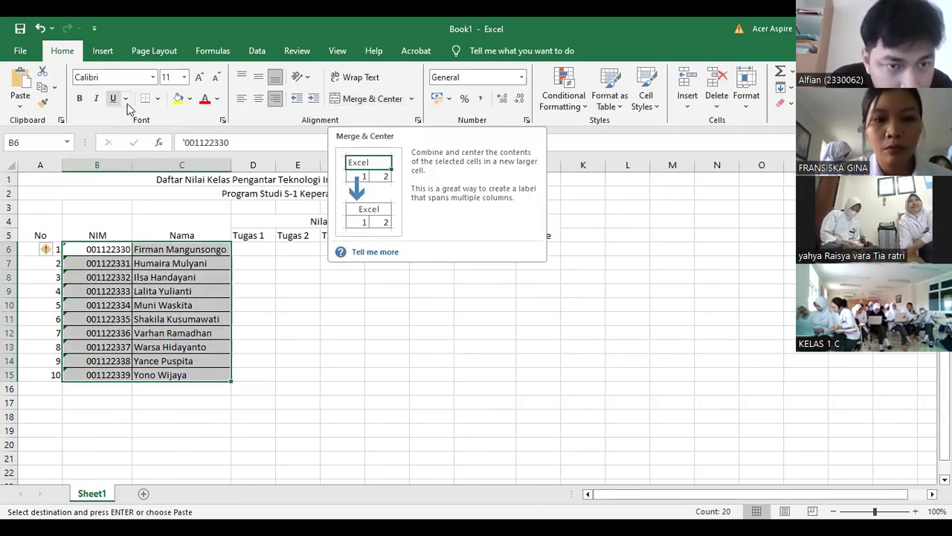
{"action": "left_click", "coordinate": [157, 99]}
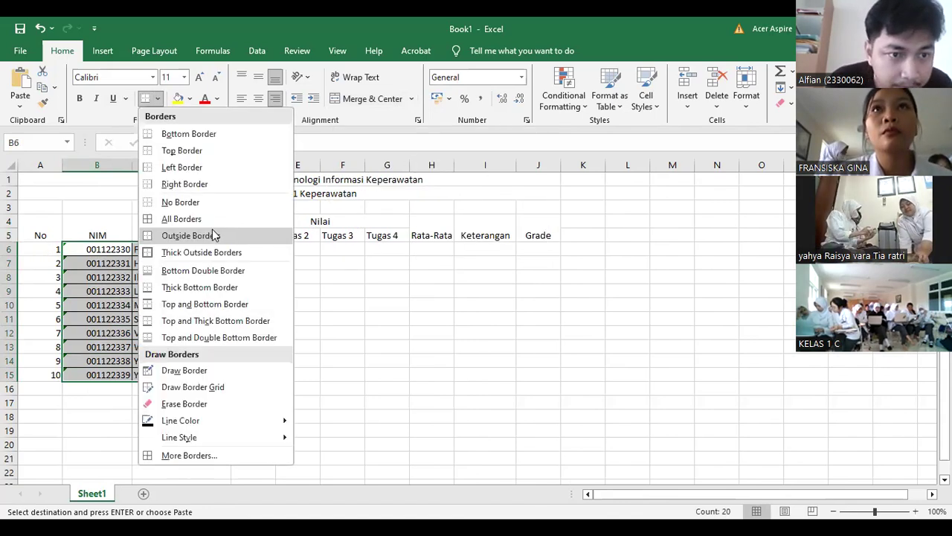
{"action": "left_click", "coordinate": [254, 205]}
{"action": "left_click_drag", "start_coordinate": [343, 320], "coordinate": [343, 333]}
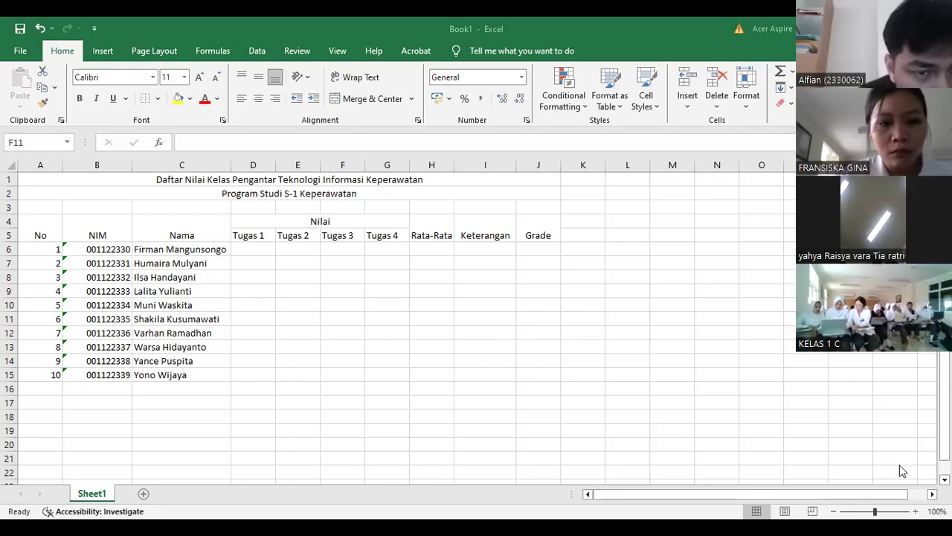
- Copy the assignment scores and averages from the source list into D6:H15
{"action": "left_click", "coordinate": [247, 256]}
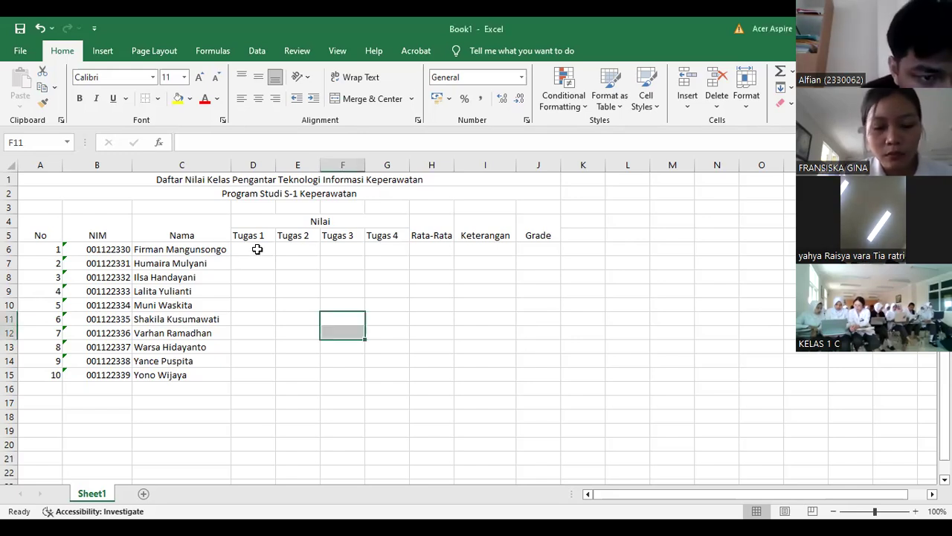
{"action": "left_click", "coordinate": [257, 249]}
{"action": "left_click_drag", "start_coordinate": [168, 254], "coordinate": [192, 370]}
{"action": "left_click", "coordinate": [342, 327]}
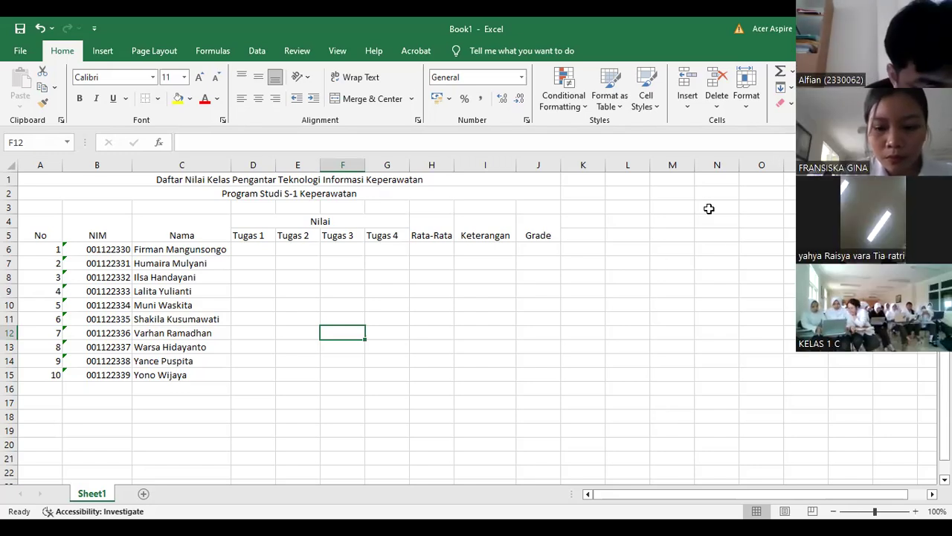
{"action": "left_click", "coordinate": [316, 384]}
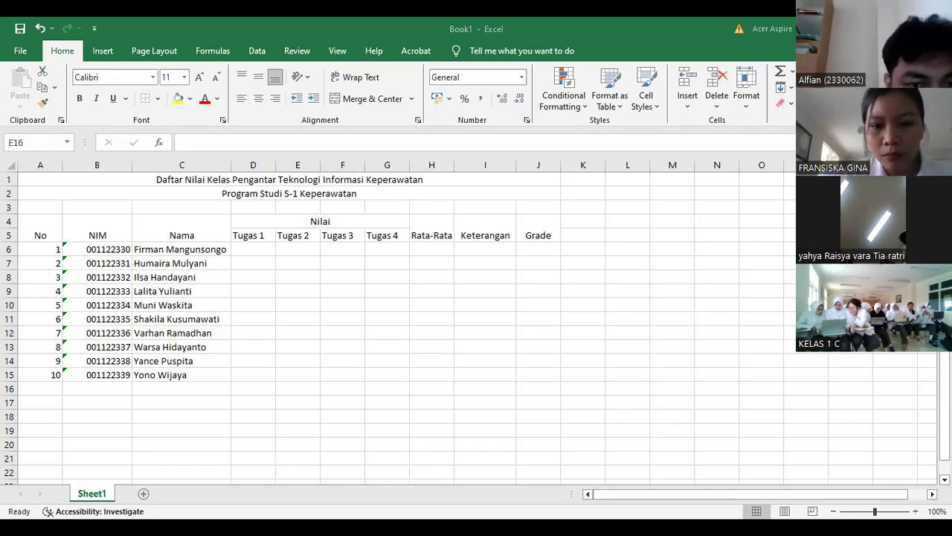
{"action": "key", "text": "ctrl+c"}
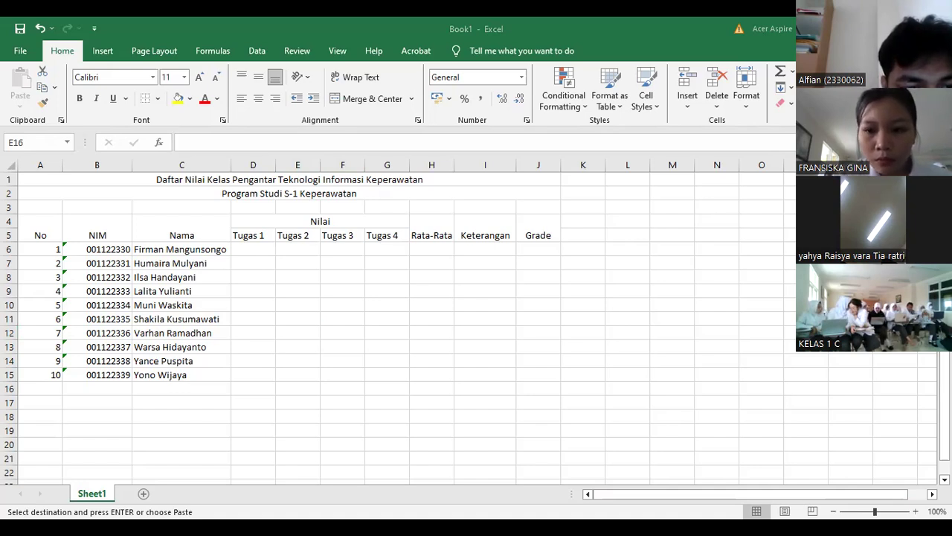
{"action": "key", "text": "ctrl+v"}
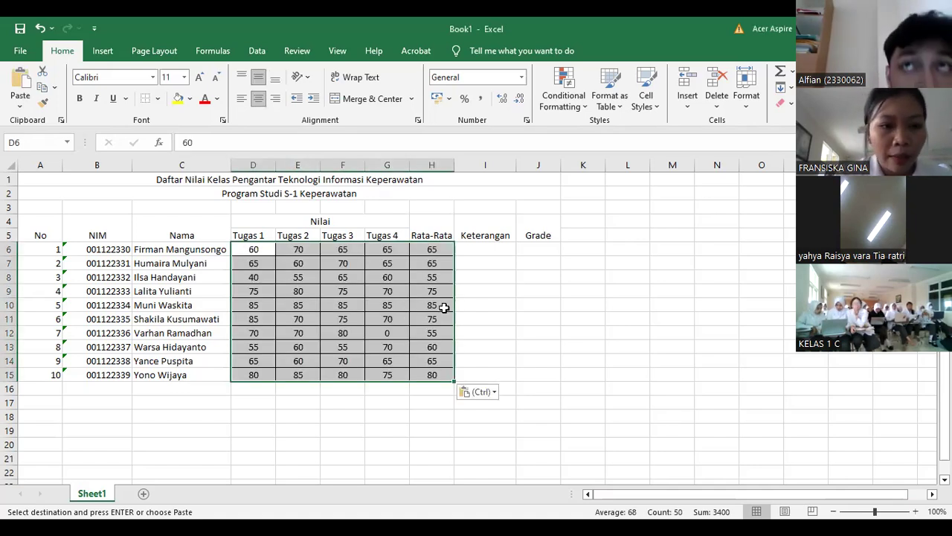
- Clear the pasted averages in H6:H15 and remove the borders from D6:H15
{"action": "left_click_drag", "start_coordinate": [434, 250], "coordinate": [436, 373]}
{"action": "key", "text": "Delete"}
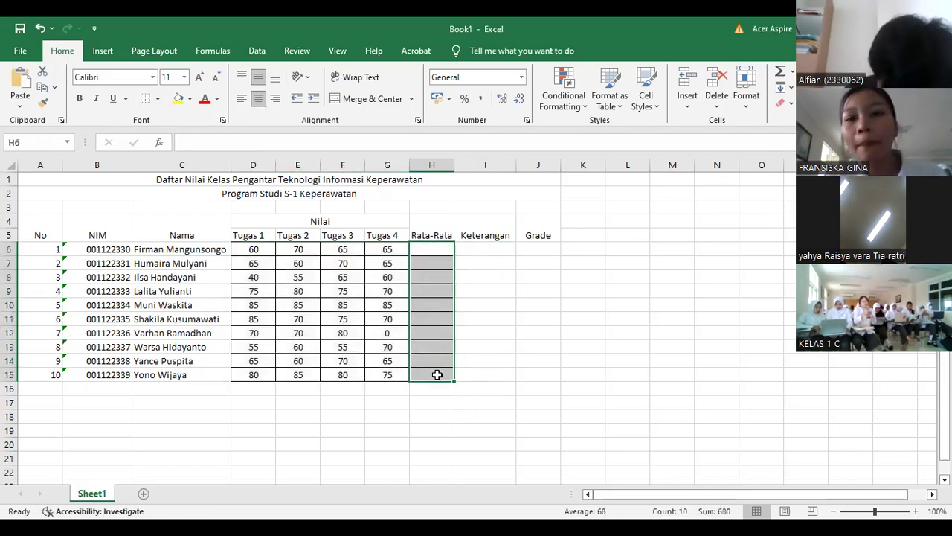
{"action": "left_click", "coordinate": [475, 343]}
{"action": "left_click_drag", "start_coordinate": [253, 251], "coordinate": [445, 375]}
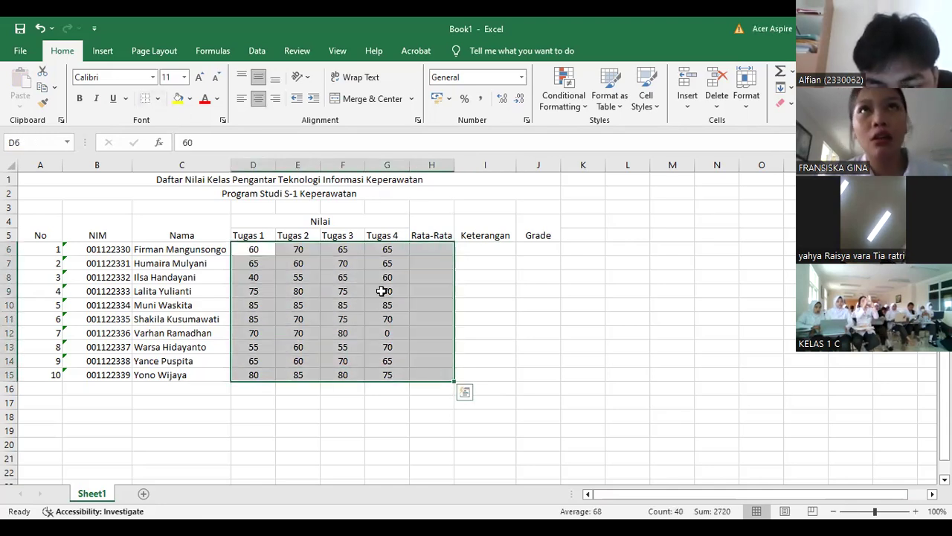
{"action": "left_click", "coordinate": [497, 294]}
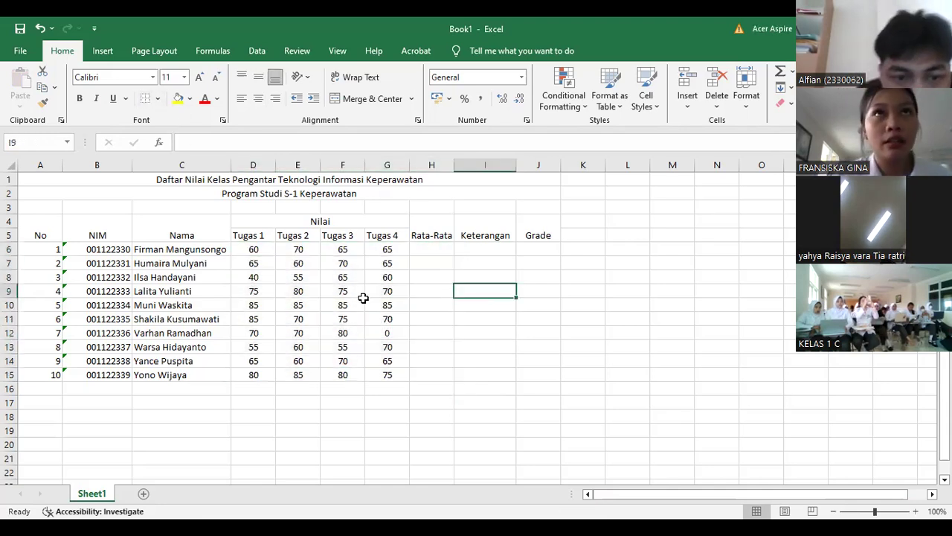
{"action": "left_click", "coordinate": [392, 374]}
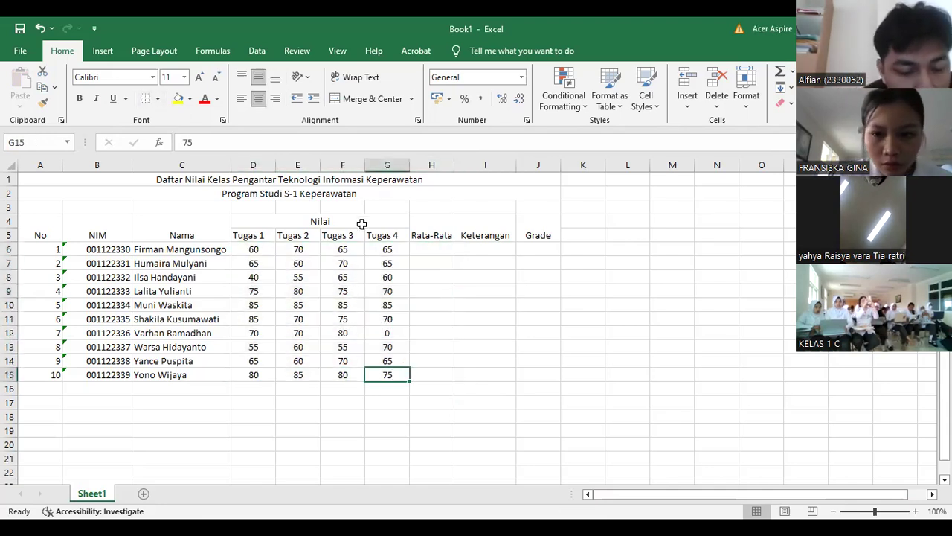
{"action": "left_click", "coordinate": [240, 113]}
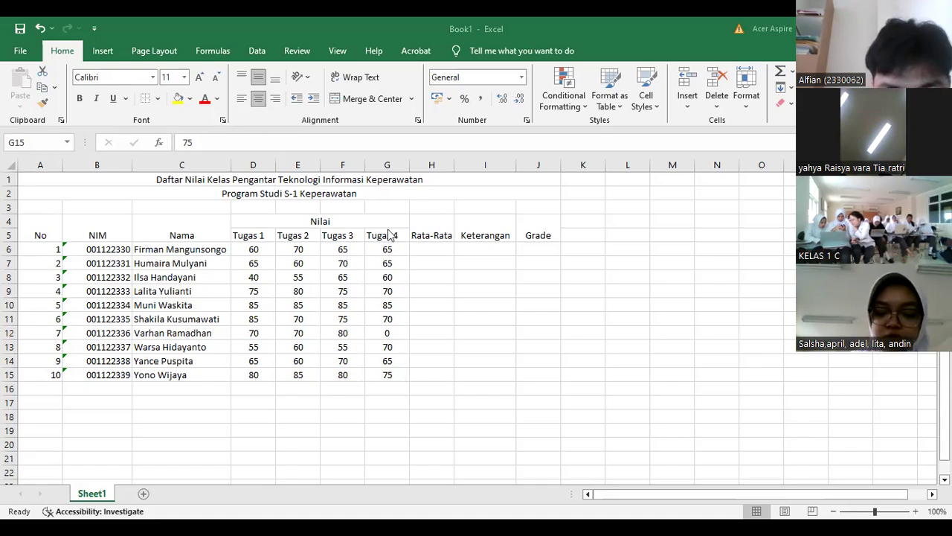
{"action": "left_click", "coordinate": [392, 378]}
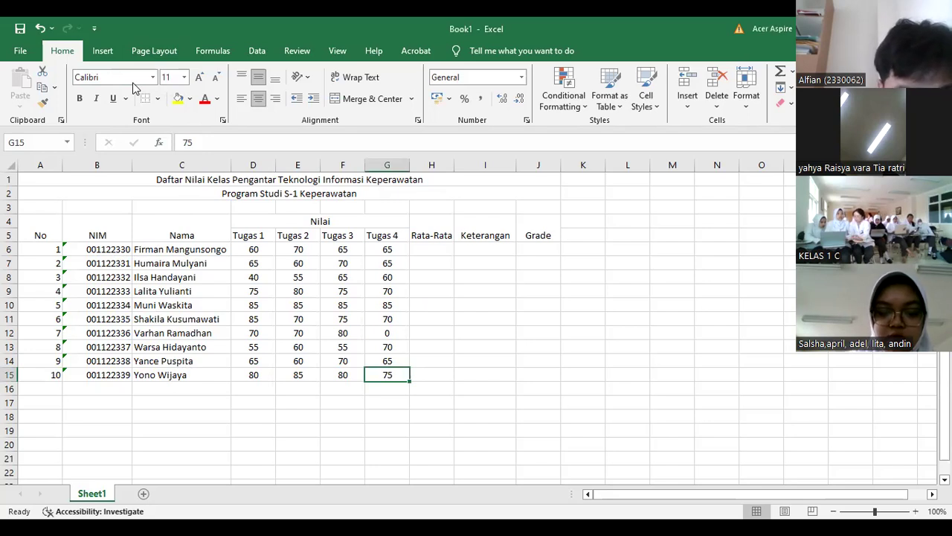
{"action": "left_click", "coordinate": [340, 235]}
{"action": "left_click", "coordinate": [431, 249]}
{"action": "left_click", "coordinate": [388, 249]}
{"action": "left_click_drag", "start_coordinate": [269, 253], "coordinate": [393, 379]}
{"action": "left_click", "coordinate": [431, 251]}
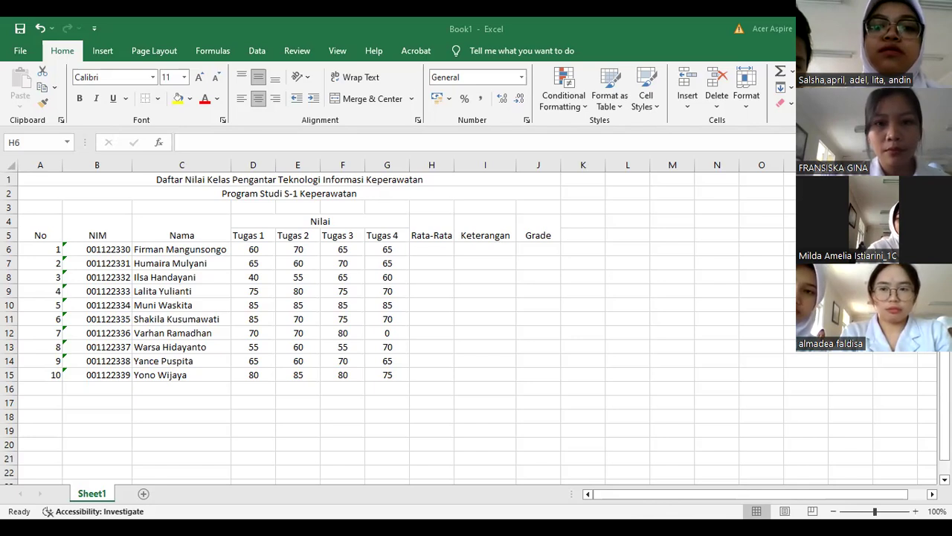
{"action": "left_click", "coordinate": [431, 249]}
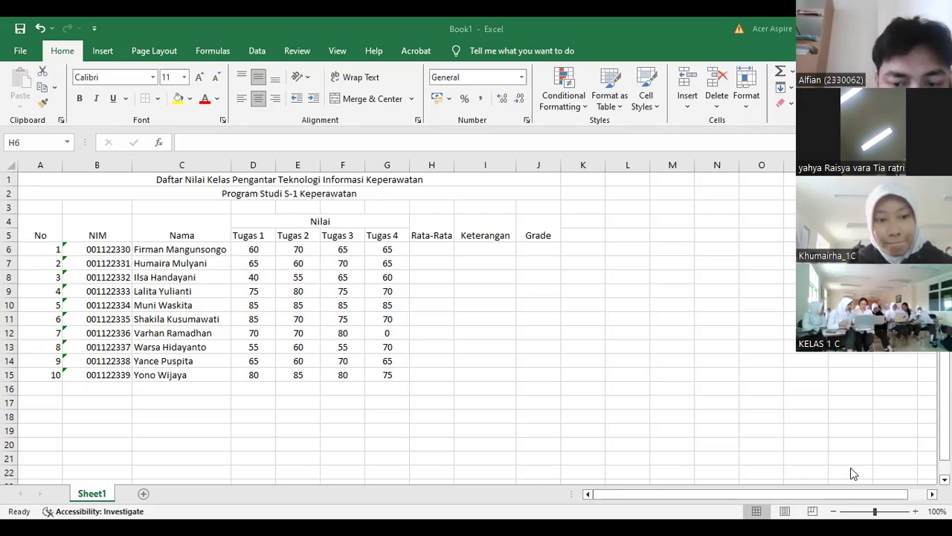
{"action": "left_click", "coordinate": [425, 250]}
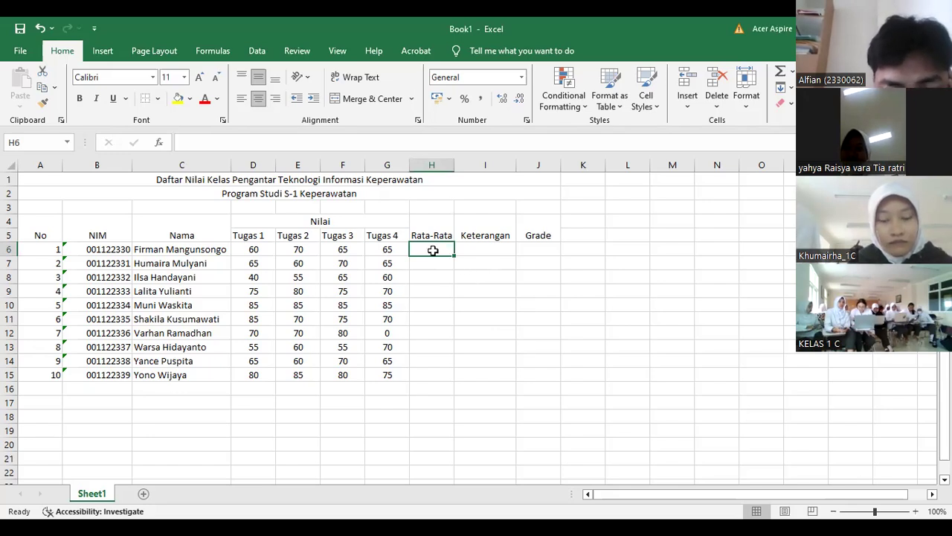
{"action": "type", "text": "="}
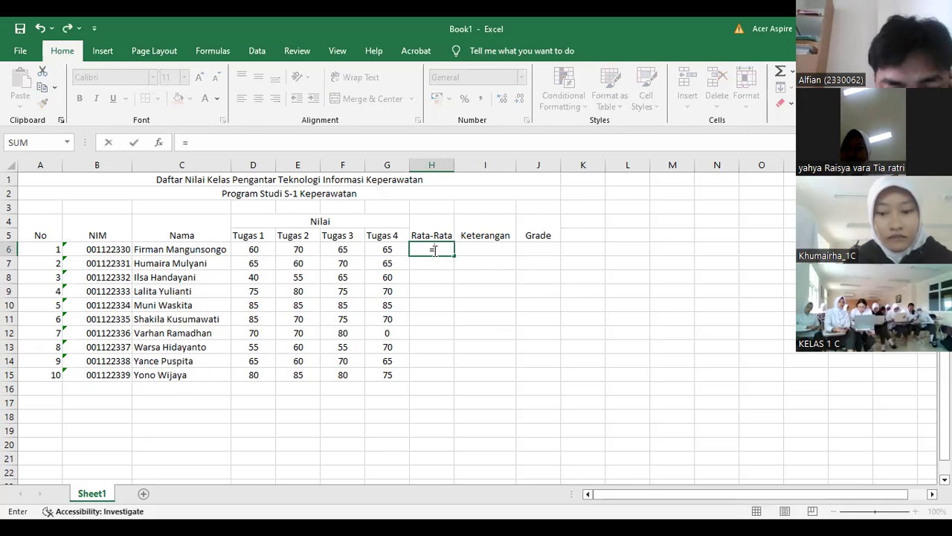
{"action": "type", "text": "average"}
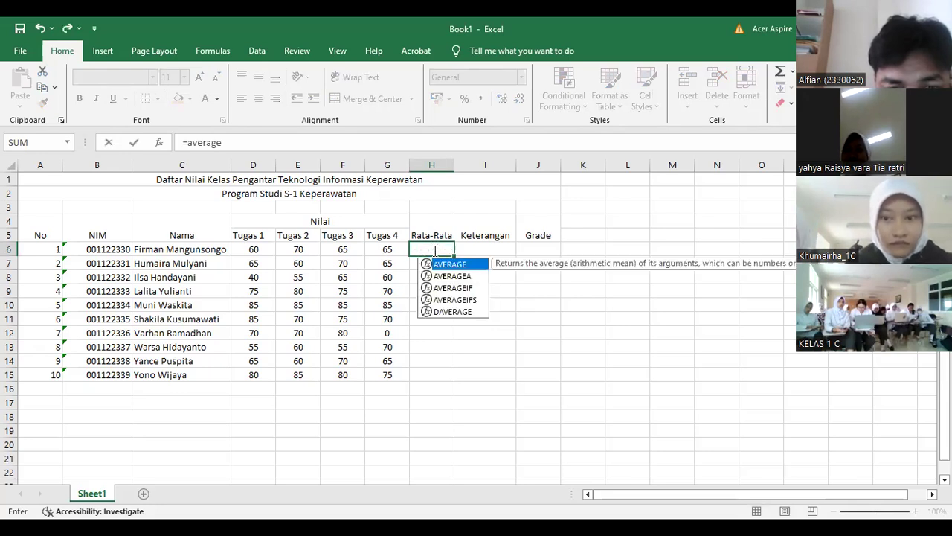
{"action": "type", "text": "("}
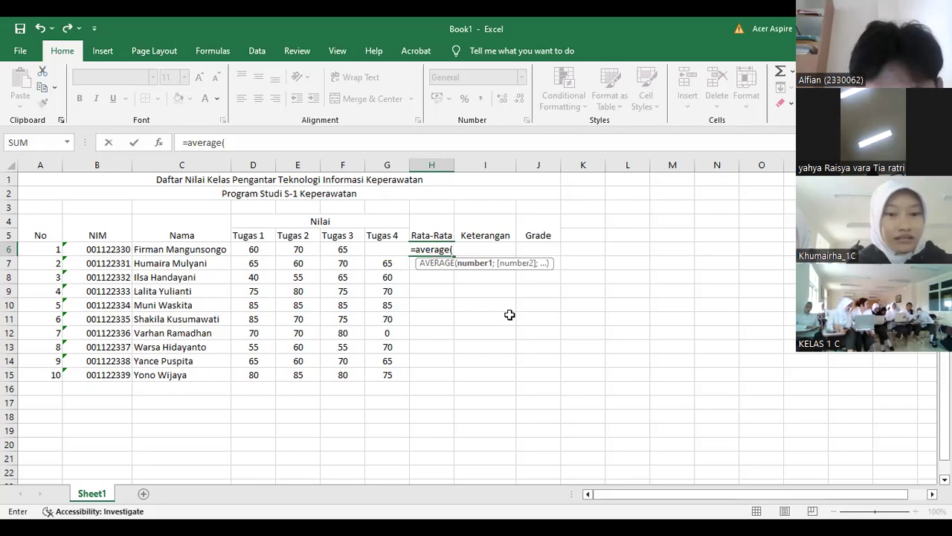
{"action": "key", "text": "Escape"}
{"action": "key", "text": "Return"}
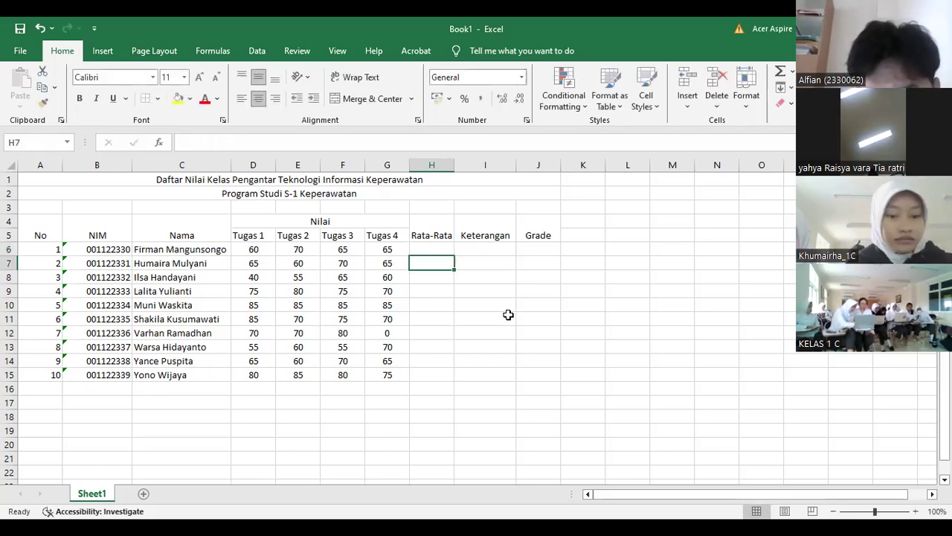
- Calculate the first student's average in H6 with the formula =AVERAGE(D6:G6)
{"action": "left_click", "coordinate": [427, 250]}
{"action": "left_click", "coordinate": [508, 323]}
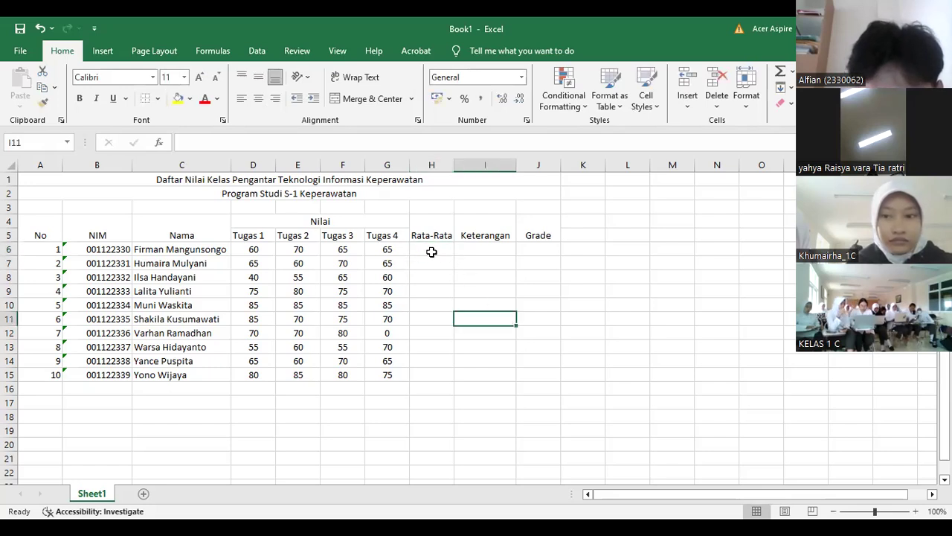
{"action": "left_click", "coordinate": [431, 252]}
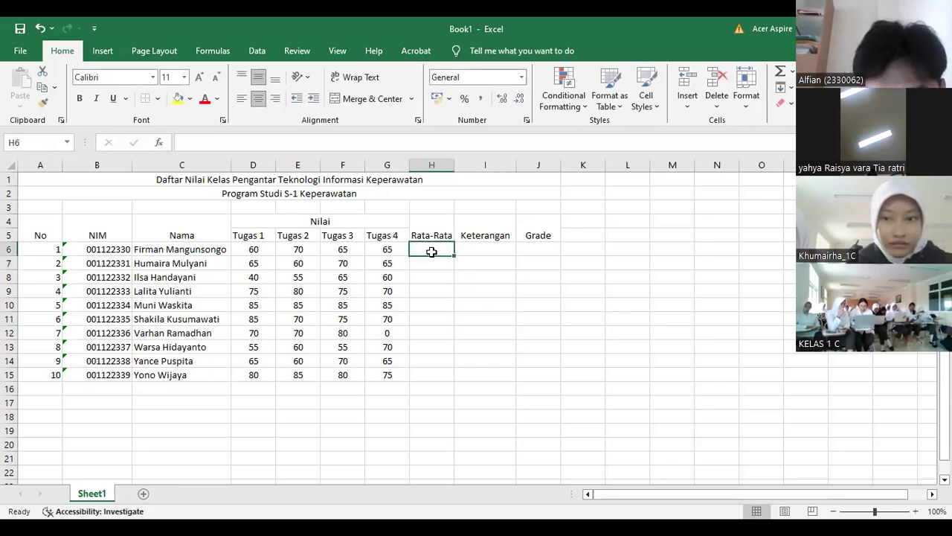
{"action": "type", "text": "="}
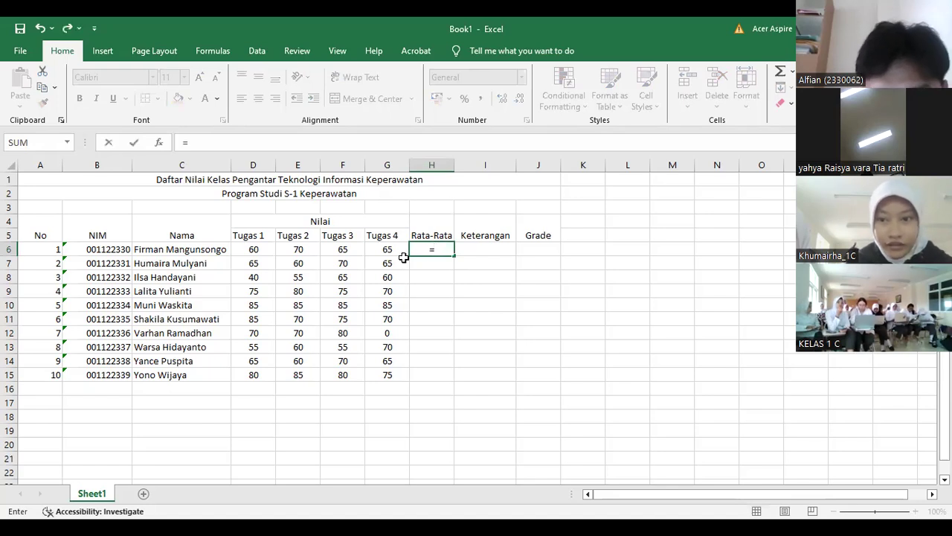
{"action": "type", "text": "aver"}
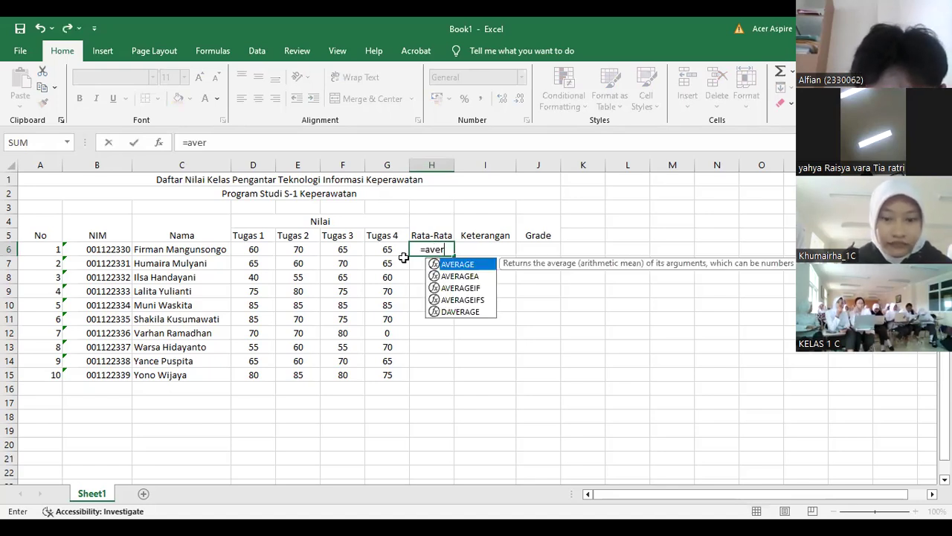
{"action": "type", "text": "age"}
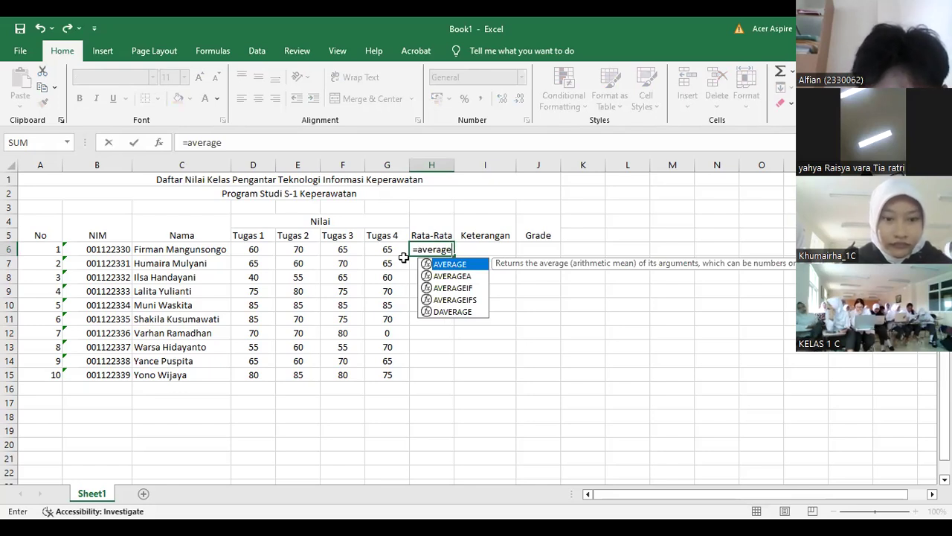
{"action": "type", "text": "("}
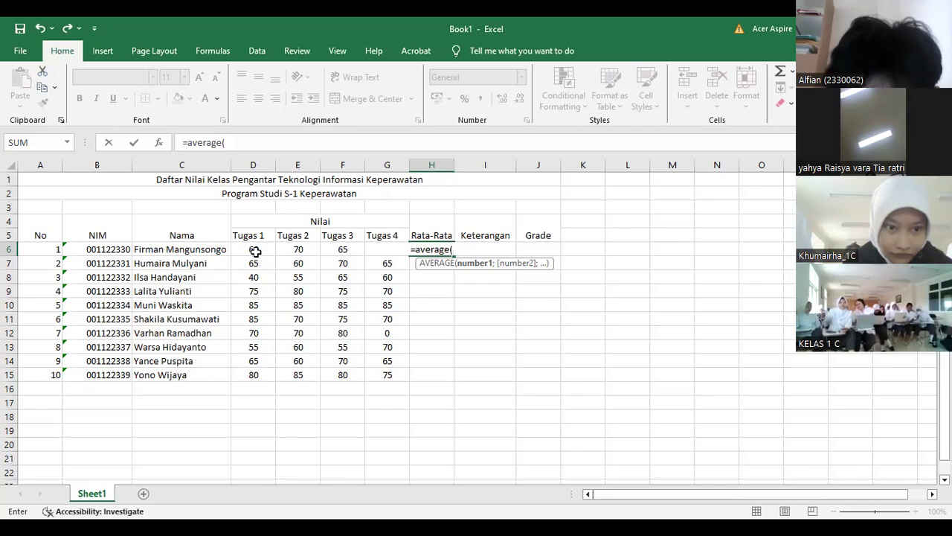
{"action": "left_click_drag", "start_coordinate": [254, 251], "coordinate": [393, 250]}
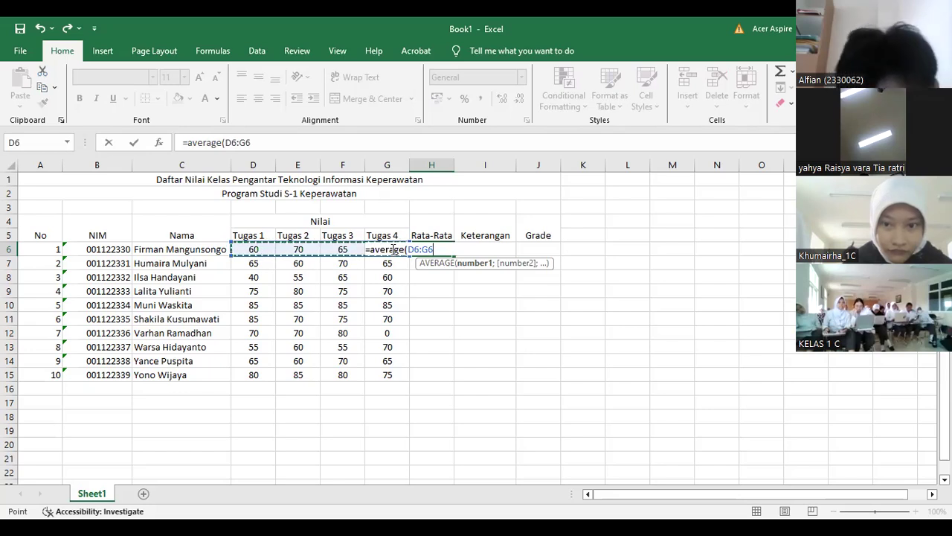
{"action": "type", "text": ")"}
{"action": "key", "text": "Return"}
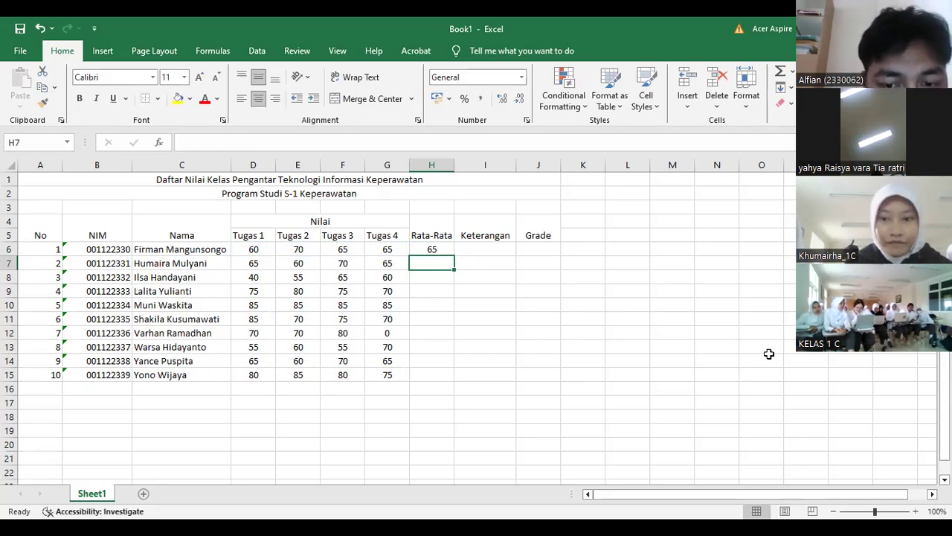
{"action": "key", "text": "Up"}
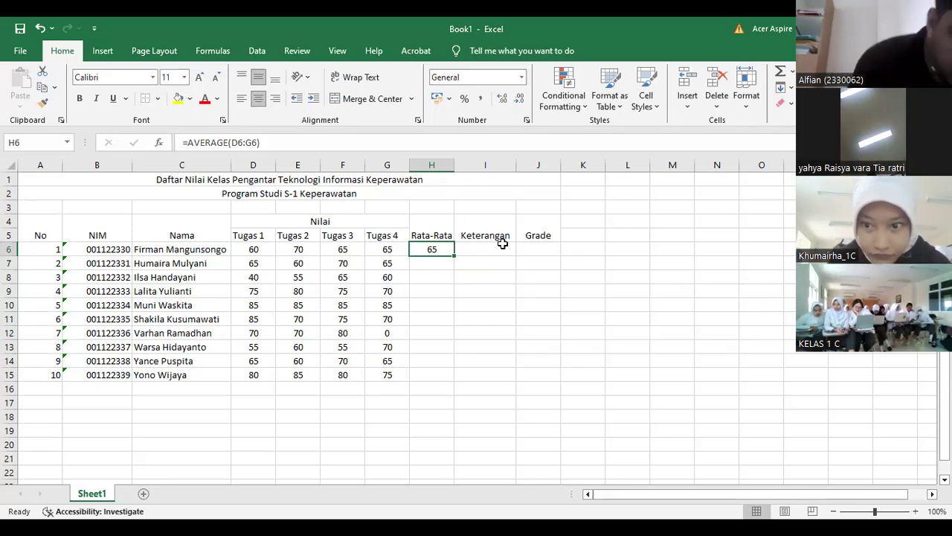
- Enter the average of D7:G7 for the second student in H7, and clear that cell again
{"action": "left_click", "coordinate": [433, 275]}
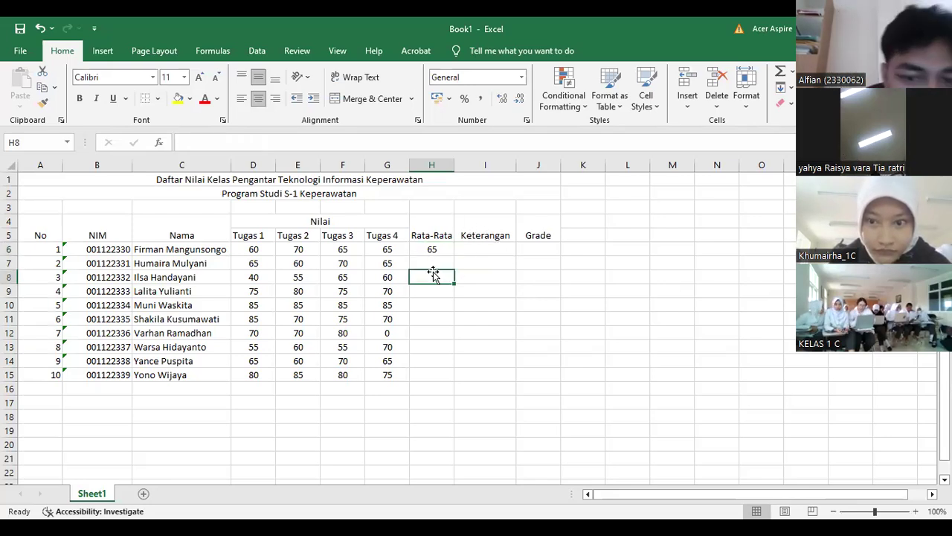
{"action": "left_click", "coordinate": [437, 260]}
{"action": "type", "text": "="}
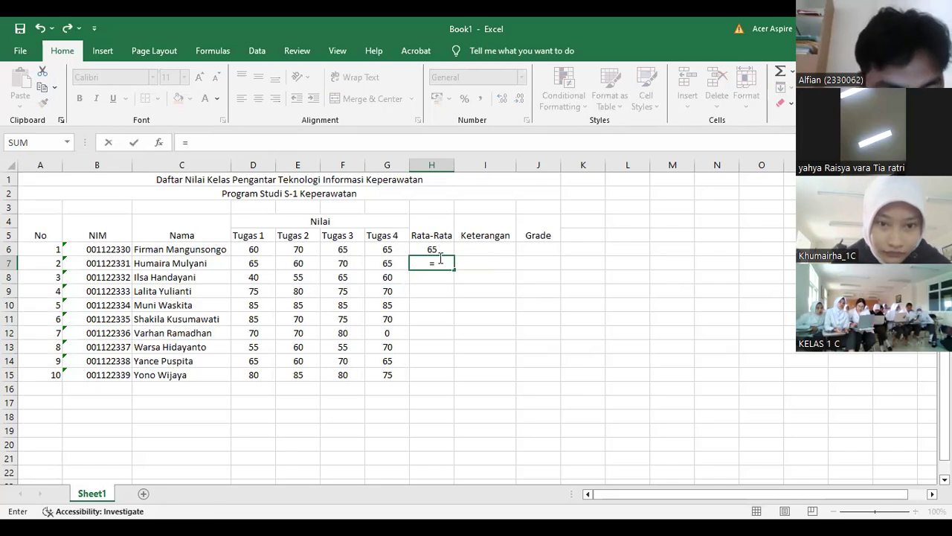
{"action": "type", "text": "average("}
{"action": "left_click_drag", "start_coordinate": [253, 264], "coordinate": [395, 266]}
{"action": "type", "text": ")"}
{"action": "key", "text": "Return"}
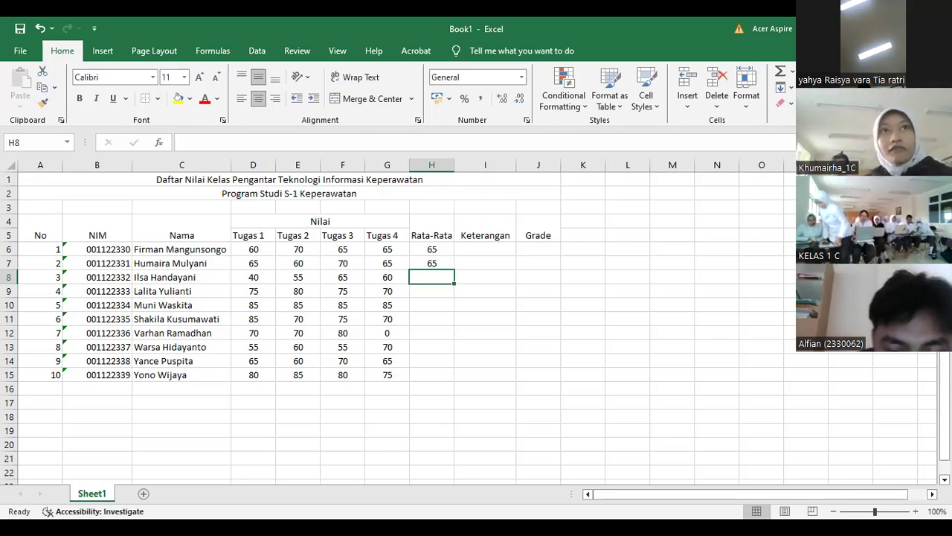
{"action": "left_click", "coordinate": [421, 262]}
{"action": "key", "text": "Delete"}
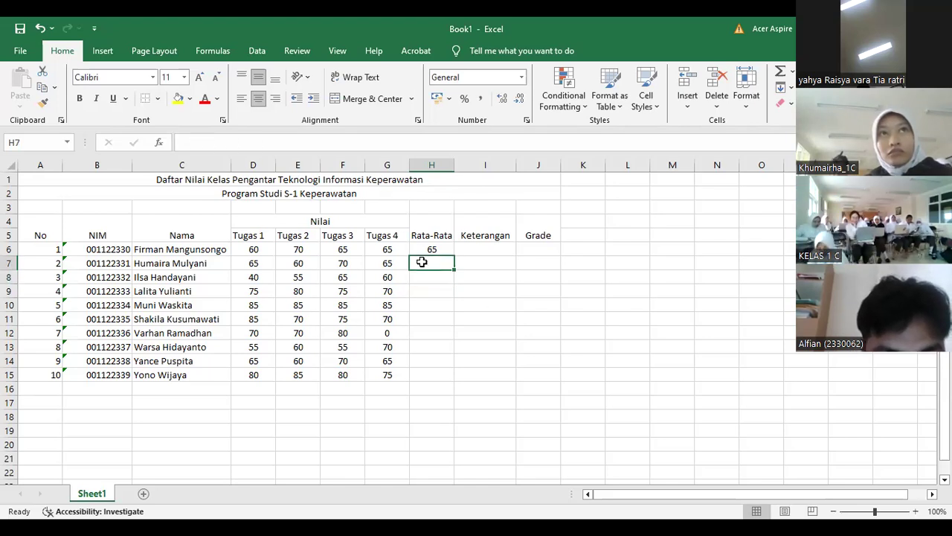
- Try filling the average formula from H6 down to H15, compare it with the score rows, and undo the fill
{"action": "left_click", "coordinate": [443, 245]}
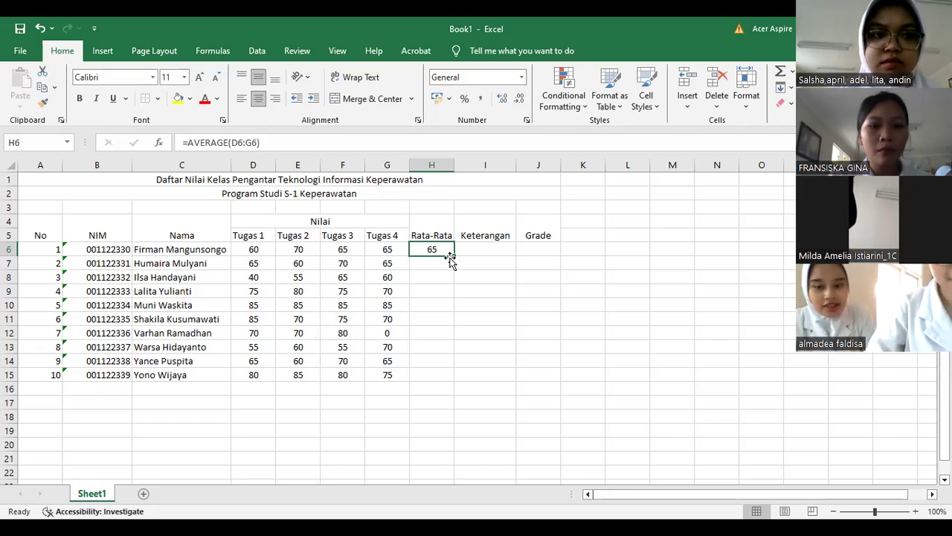
{"action": "left_click_drag", "start_coordinate": [453, 256], "coordinate": [454, 387]}
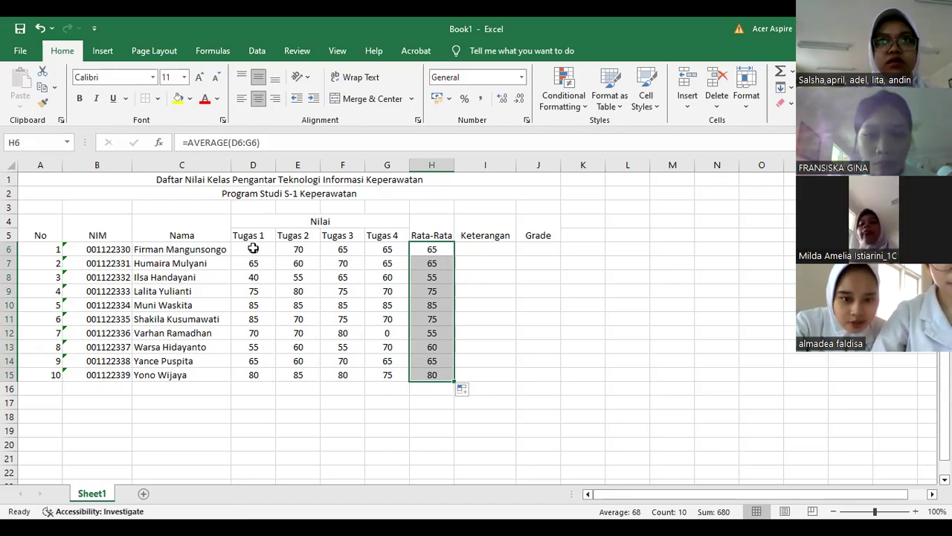
{"action": "left_click_drag", "start_coordinate": [253, 249], "coordinate": [389, 249]}
{"action": "left_click_drag", "start_coordinate": [242, 265], "coordinate": [389, 263]}
{"action": "left_click_drag", "start_coordinate": [248, 287], "coordinate": [401, 273]}
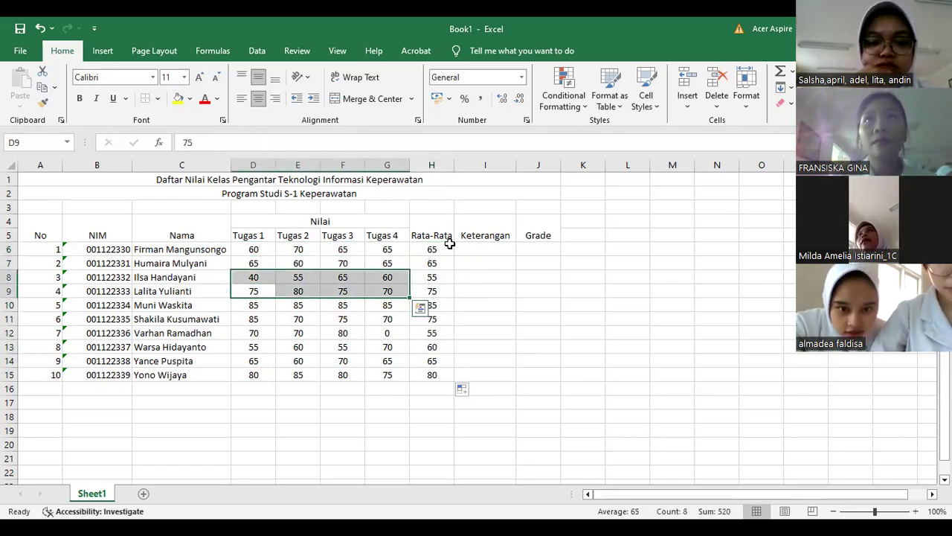
{"action": "left_click", "coordinate": [450, 241]}
{"action": "left_click", "coordinate": [451, 260]}
{"action": "key", "text": "ctrl+z"}
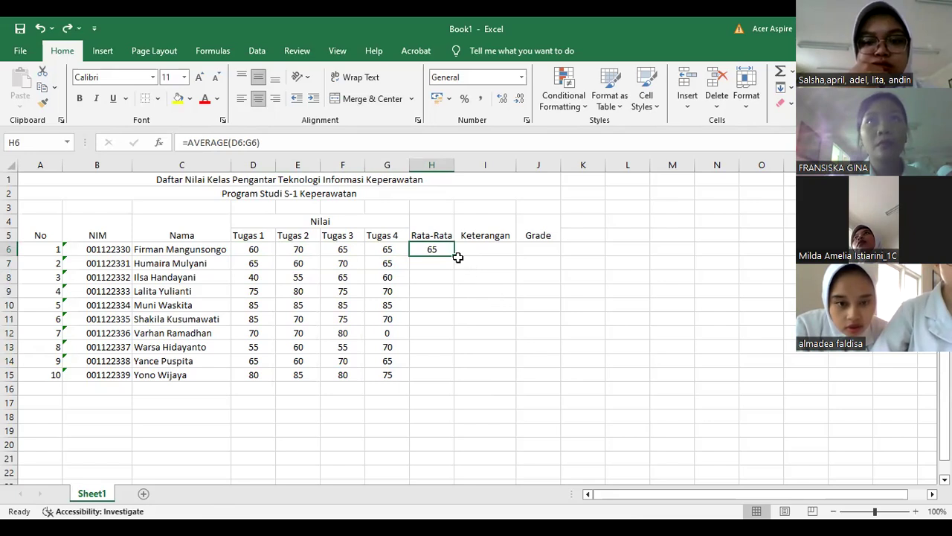
- Fill the AVERAGE formula from H6 down through H15 for all ten students
{"action": "left_click_drag", "start_coordinate": [455, 255], "coordinate": [451, 382]}
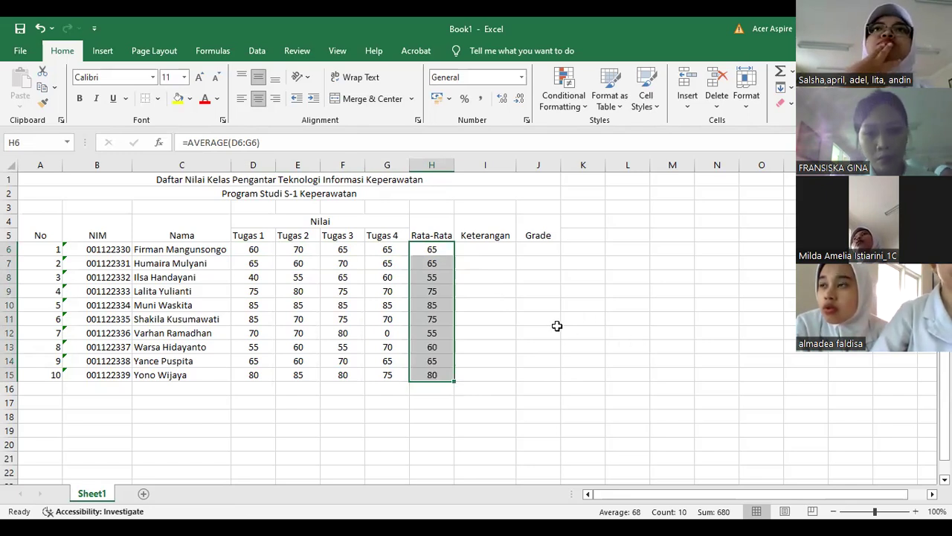
{"action": "key", "text": "ctrl+z"}
{"action": "left_click_drag", "start_coordinate": [454, 255], "coordinate": [462, 383]}
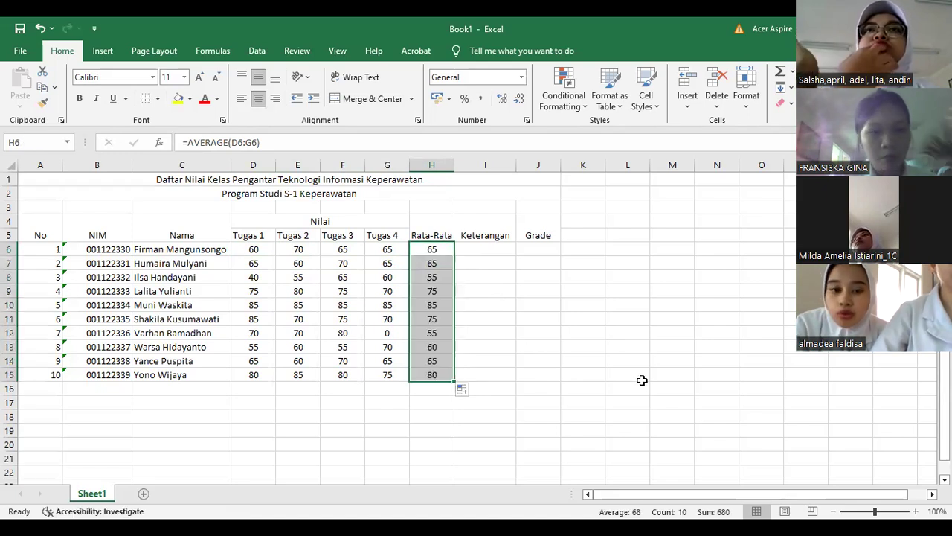
{"action": "key", "text": "ctrl+z"}
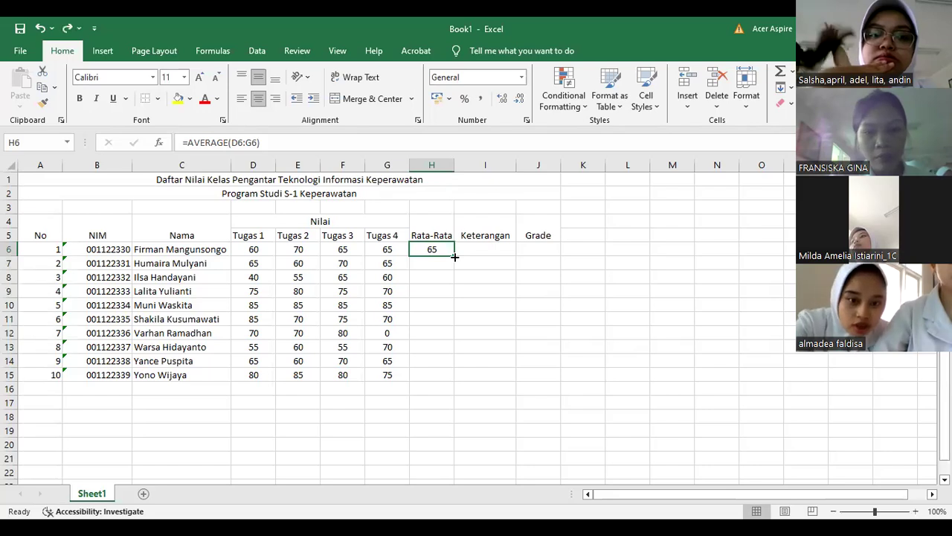
{"action": "left_click_drag", "start_coordinate": [455, 256], "coordinate": [474, 376]}
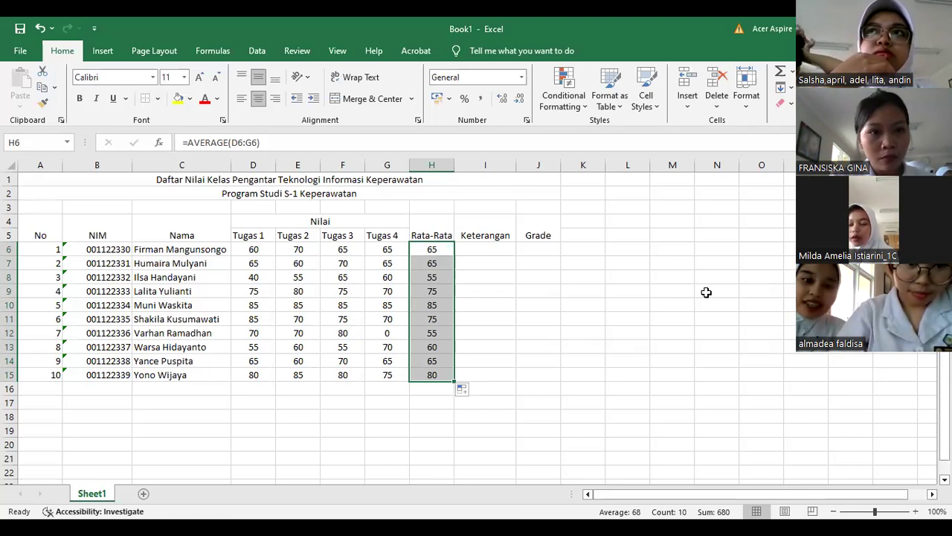
- Begin an IF formula in I6 under Keterangan that tests whether the average in H6 is at least 60 (H6>=60)
{"action": "left_click", "coordinate": [487, 248]}
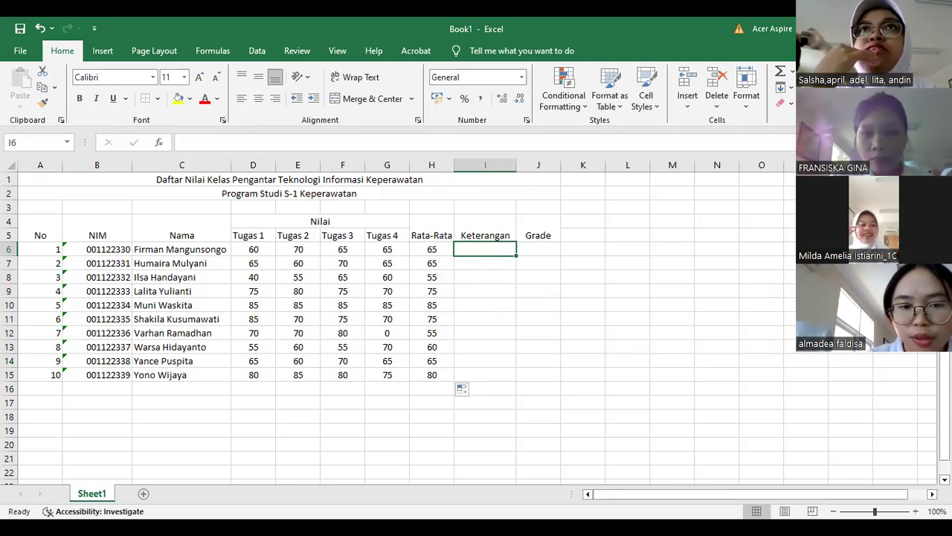
{"action": "type", "text": "="}
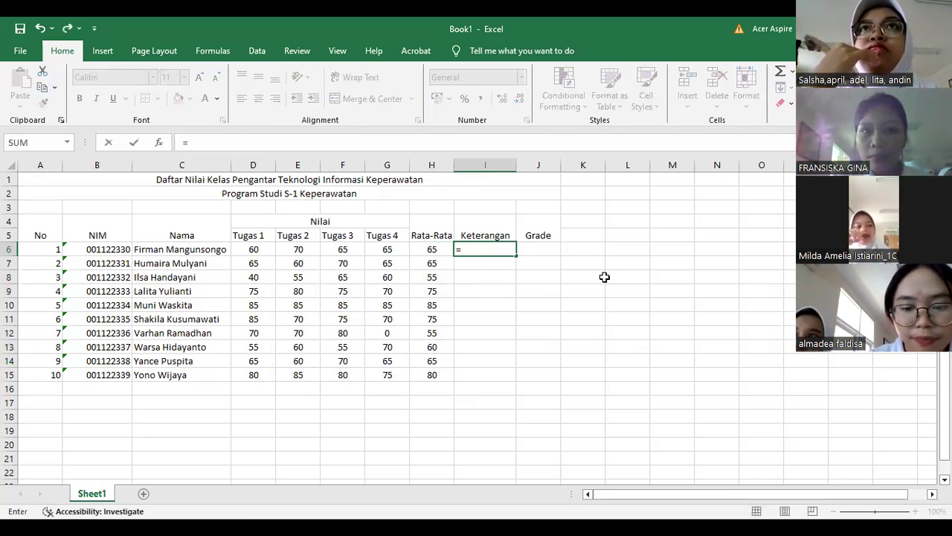
{"action": "type", "text": "if"}
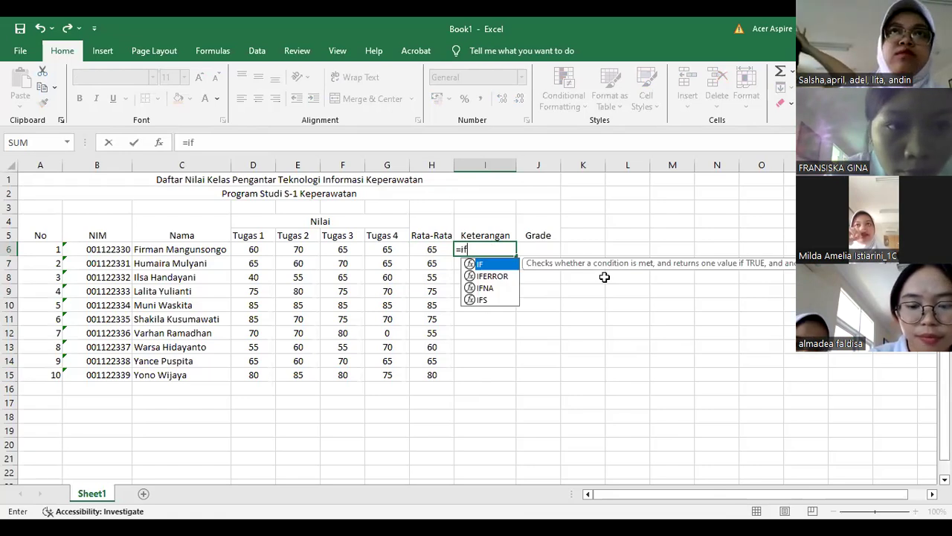
{"action": "type", "text": "("}
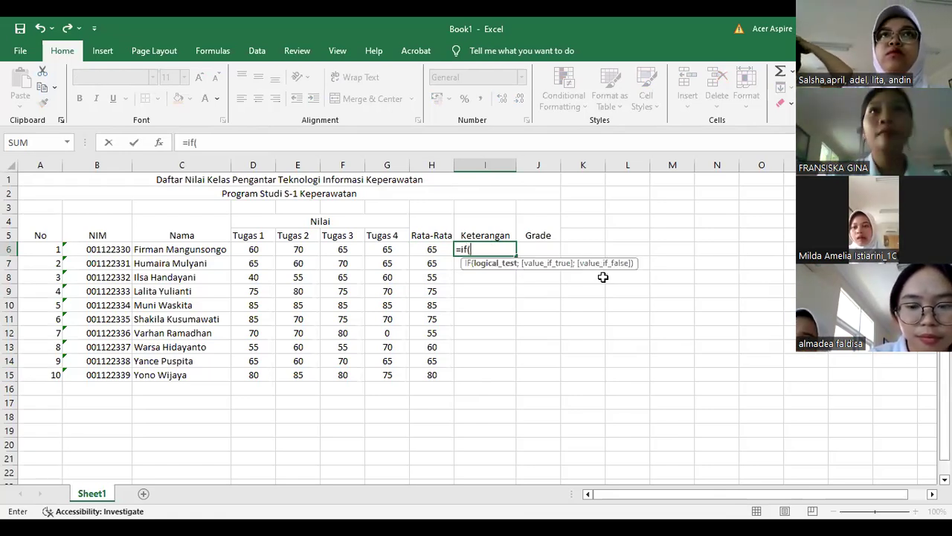
{"action": "left_click", "coordinate": [421, 249]}
{"action": "type", "text": ">"}
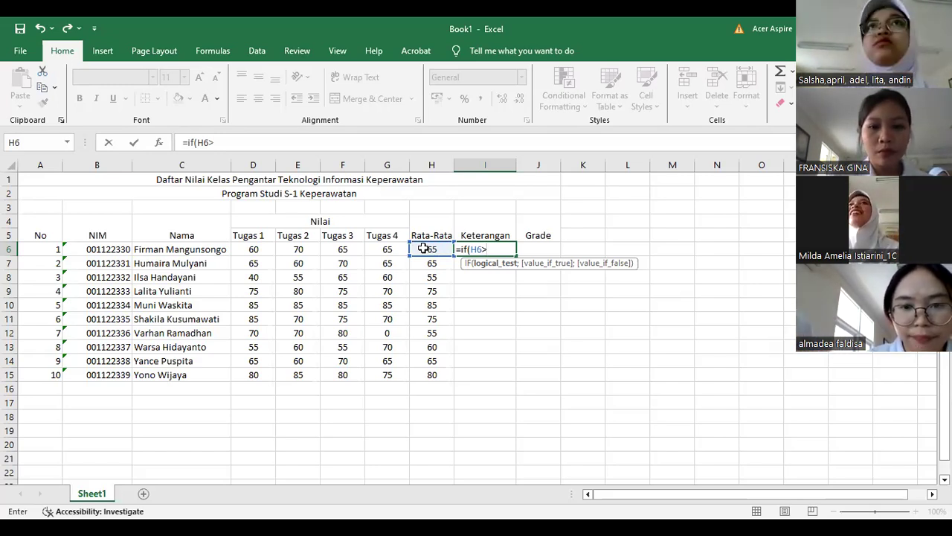
{"action": "type", "text": "="}
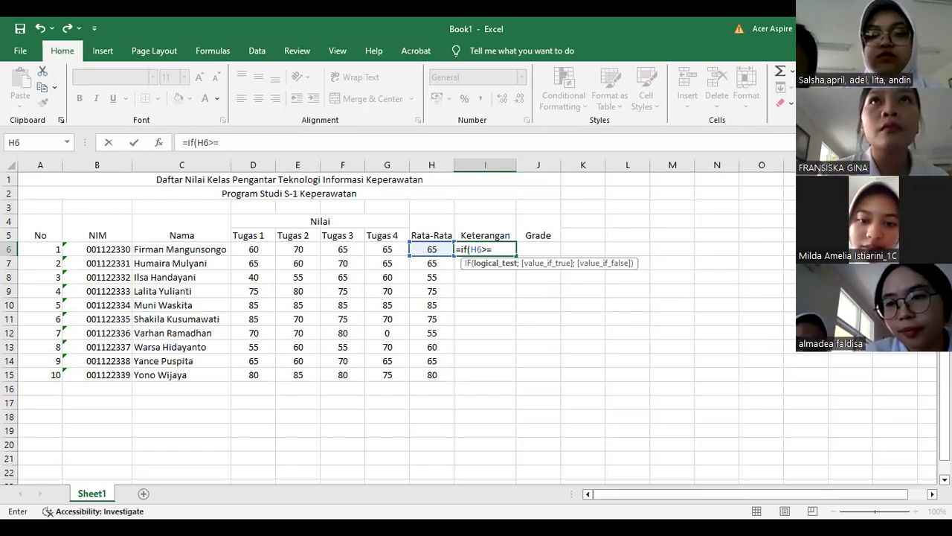
{"action": "key", "text": "alt+Tab"}
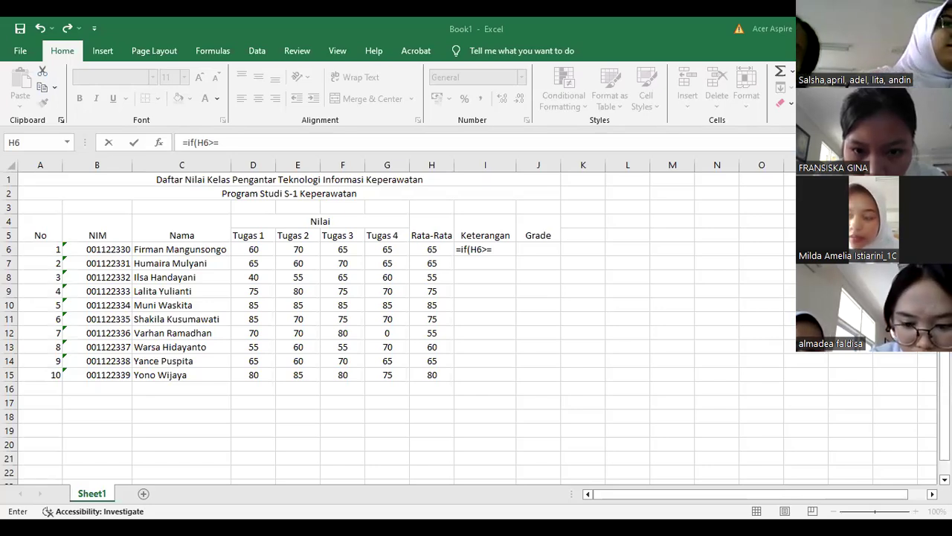
{"action": "type", "text": "5"}
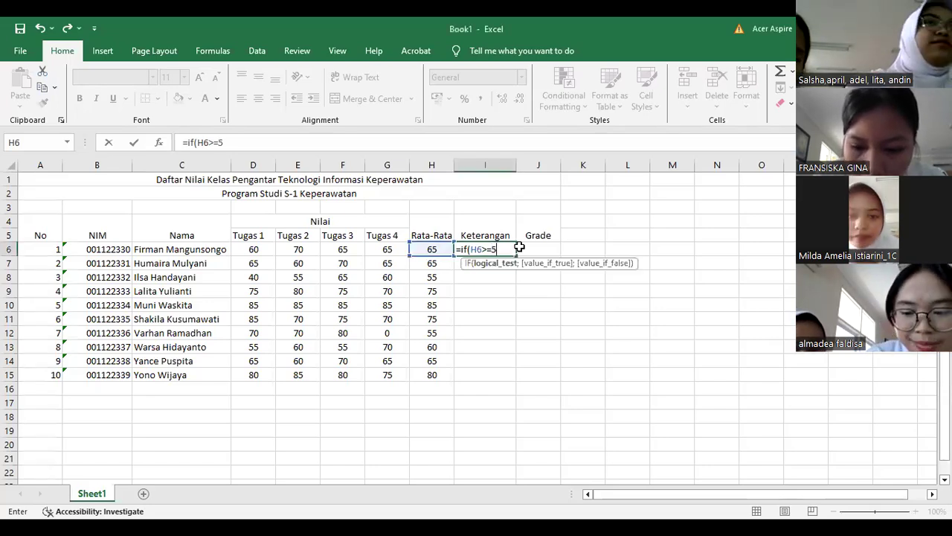
{"action": "key", "text": "BackSpace"}
{"action": "type", "text": "60"}
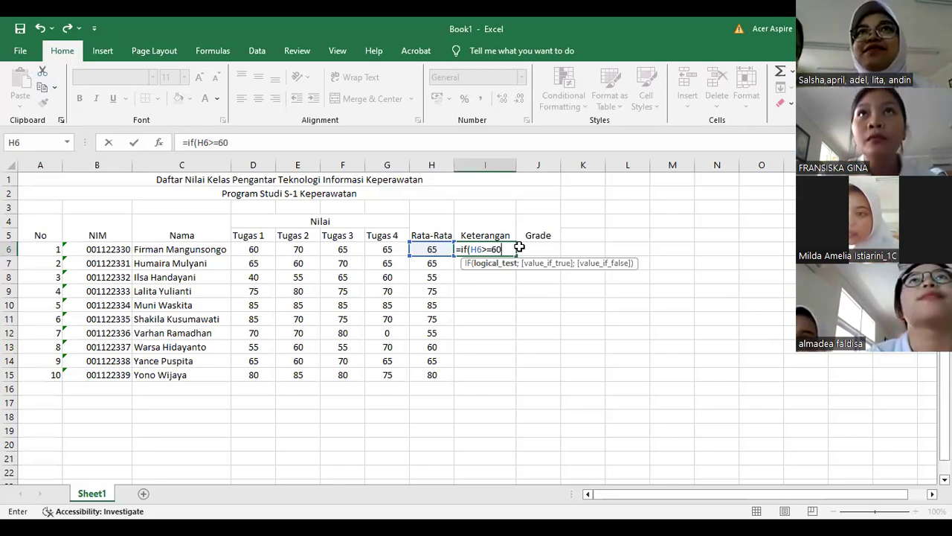
- Complete the IF formula in I6 so it returns "LULUS" when the test is true and "GAGAL" when it is false
{"action": "type", "text": ";"}
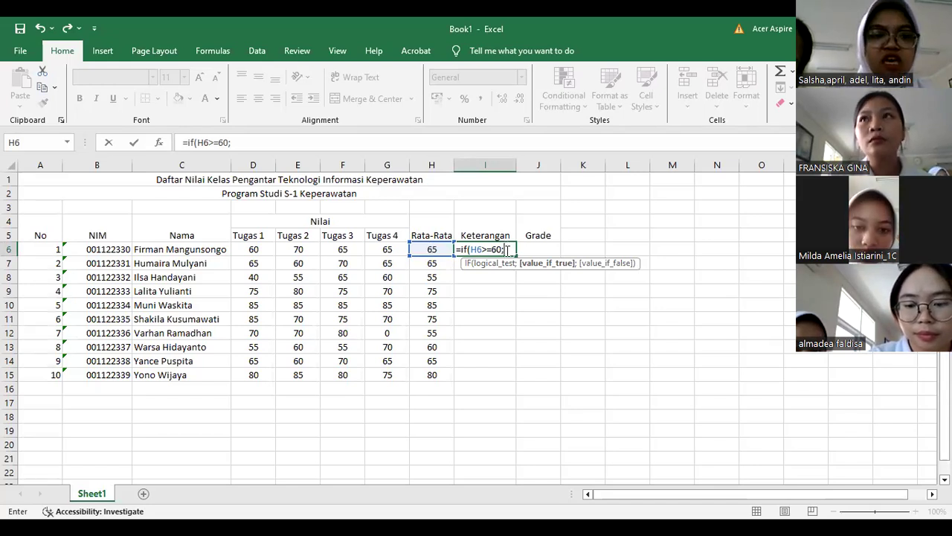
{"action": "type", "text": "\""}
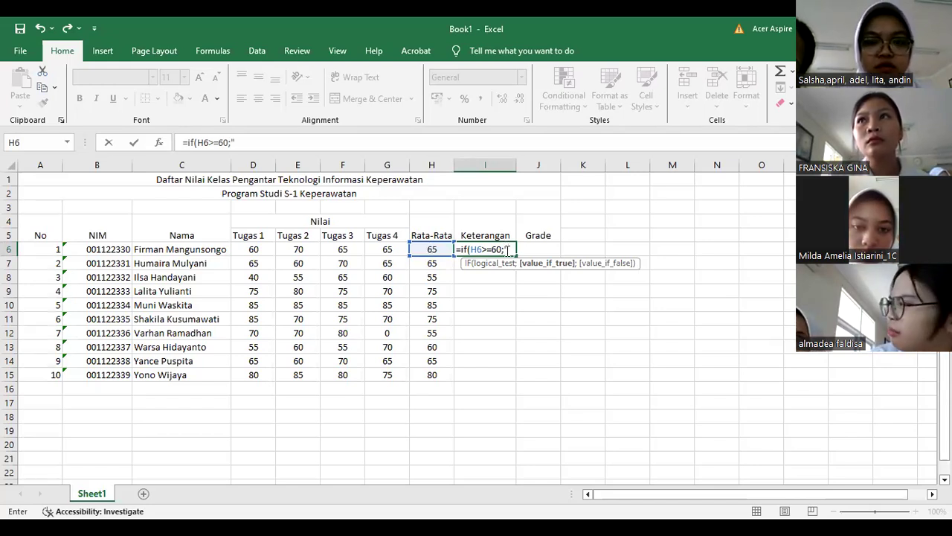
{"action": "type", "text": "LU"}
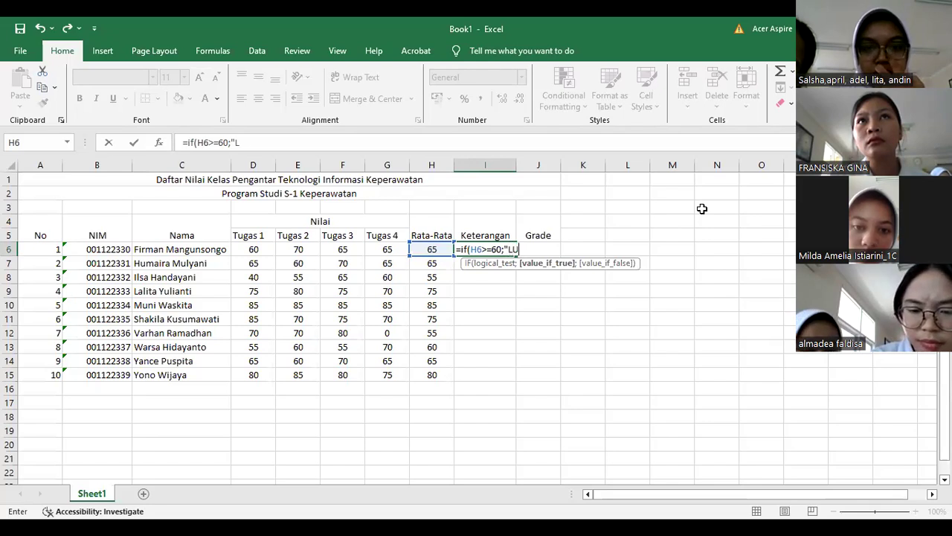
{"action": "type", "text": "LUS"}
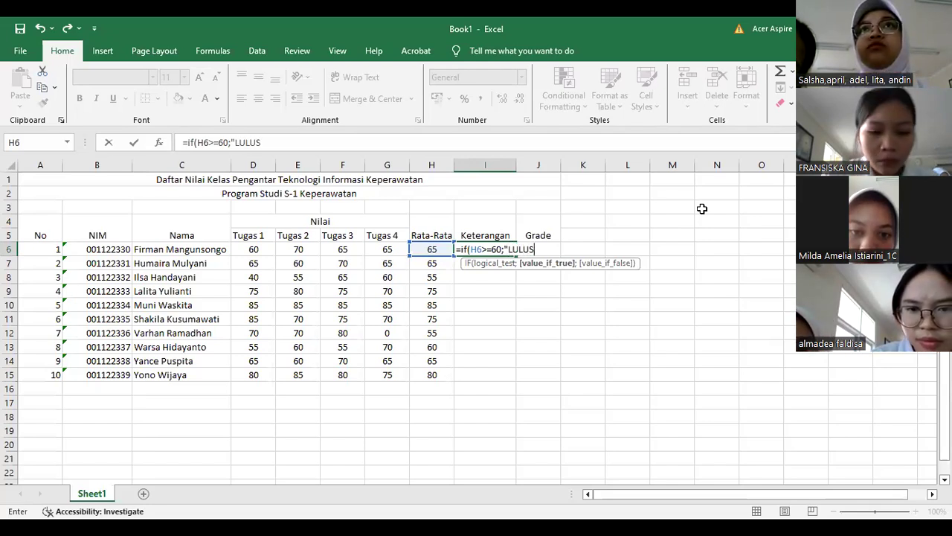
{"action": "key", "text": "BackSpace"}
{"action": "type", "text": "\""}
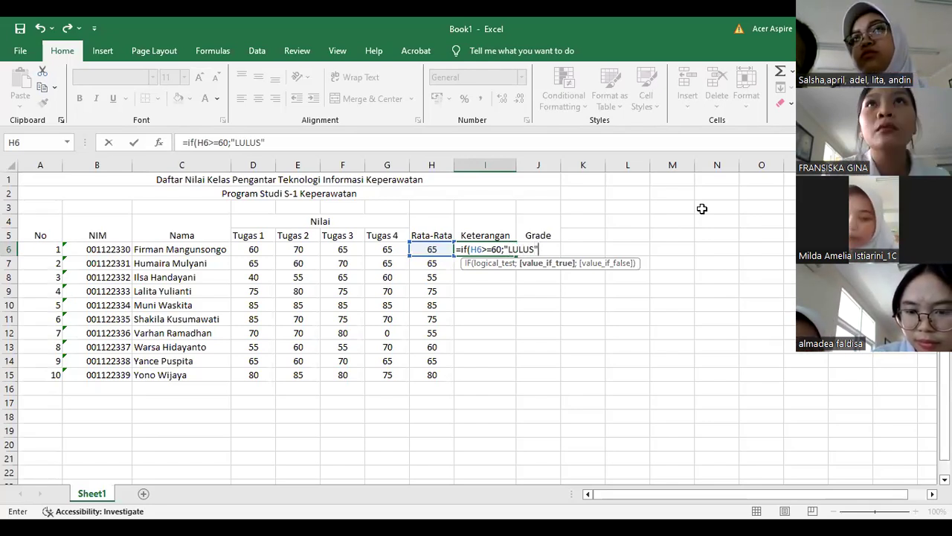
{"action": "type", "text": ";\"GAGAL"}
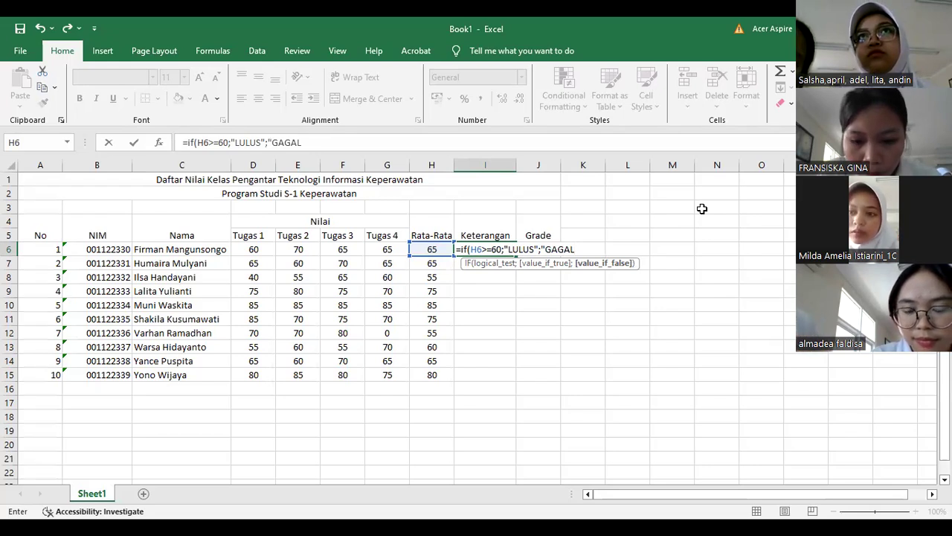
{"action": "type", "text": "\""}
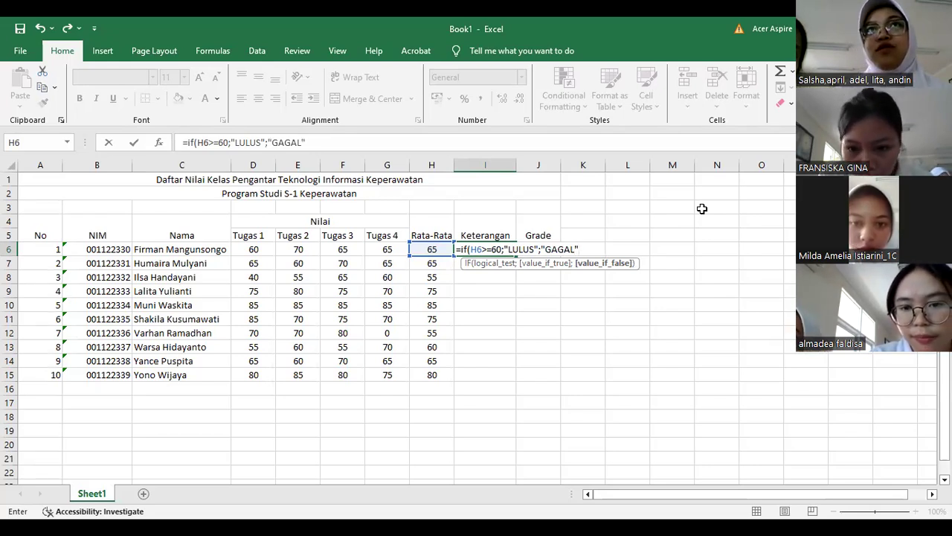
{"action": "type", "text": ")"}
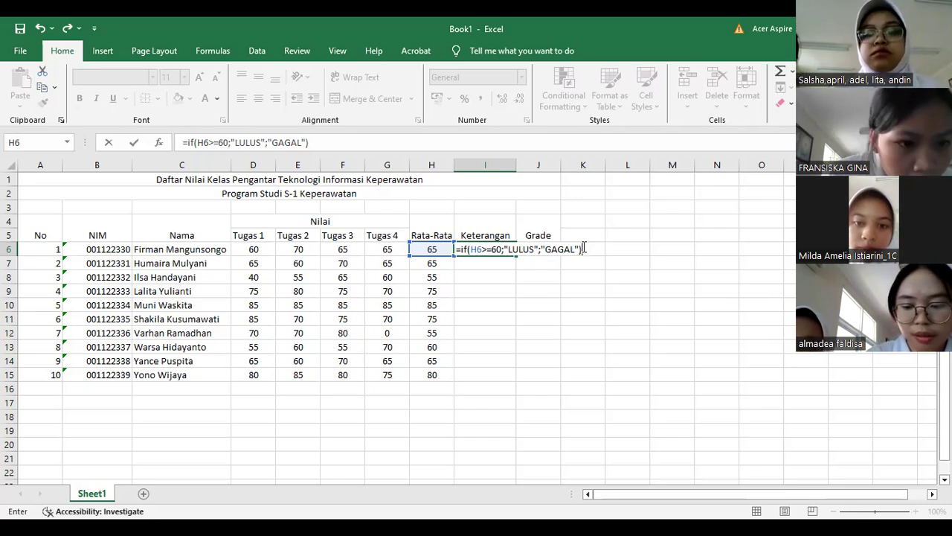
{"action": "key", "text": "Return"}
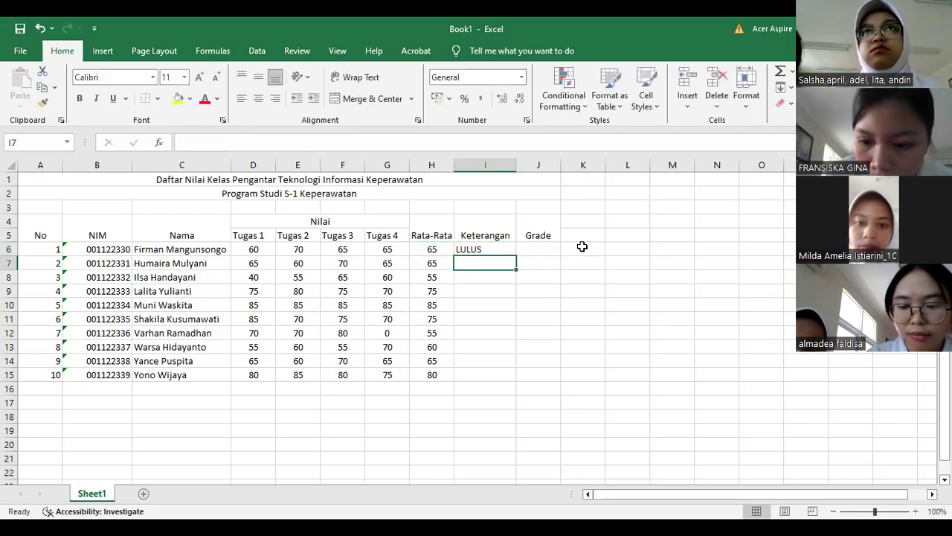
- Try filling the IF formula from I6 down to I15, inspect the formula in I6, and undo the fill
{"action": "left_click", "coordinate": [485, 249]}
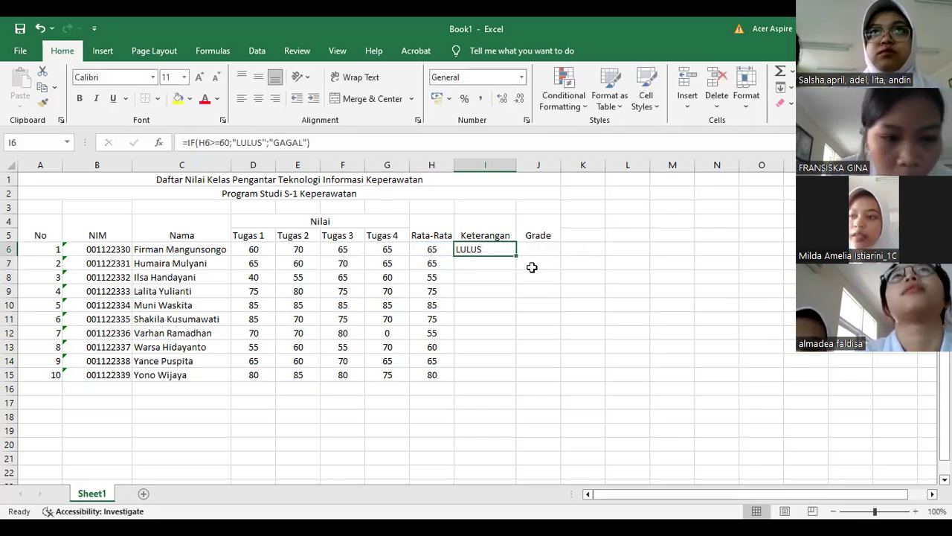
{"action": "left_click_drag", "start_coordinate": [516, 255], "coordinate": [644, 372]}
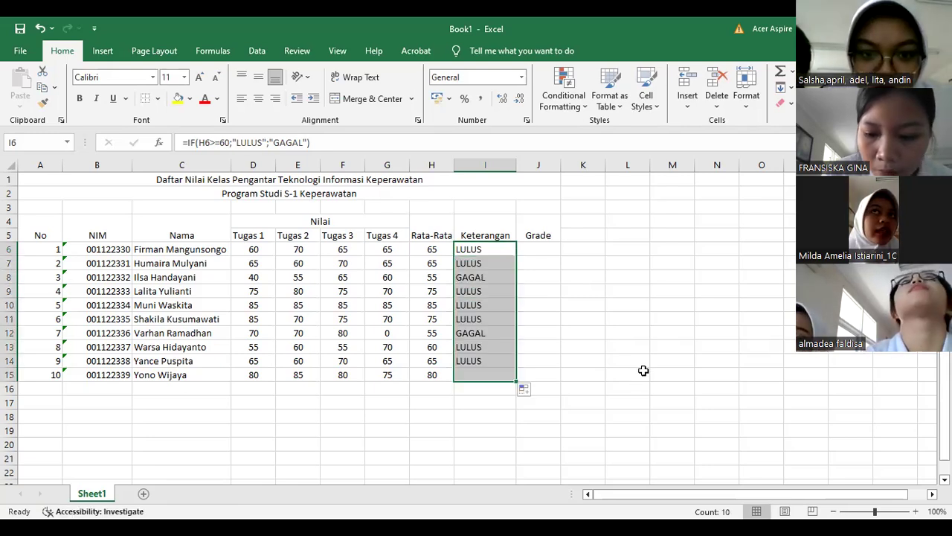
{"action": "left_click", "coordinate": [478, 250]}
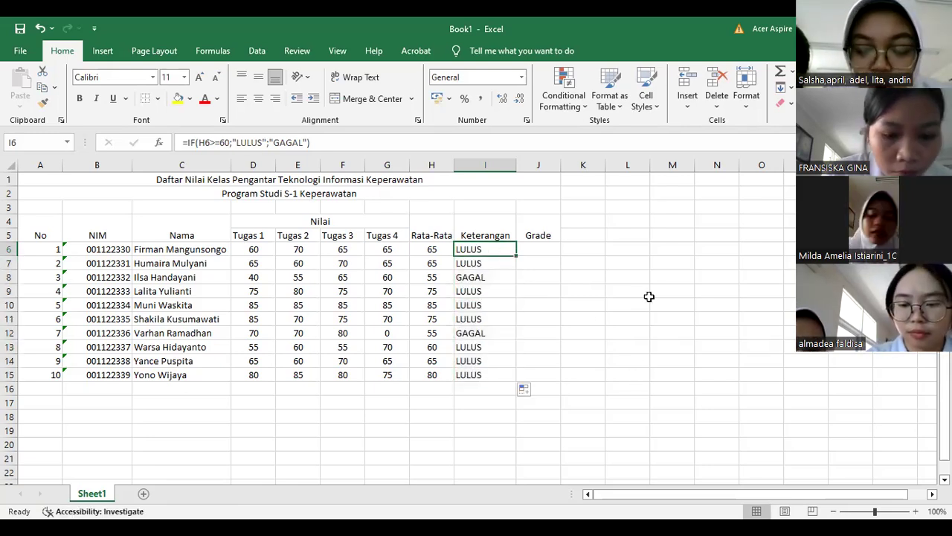
{"action": "left_click", "coordinate": [330, 143]}
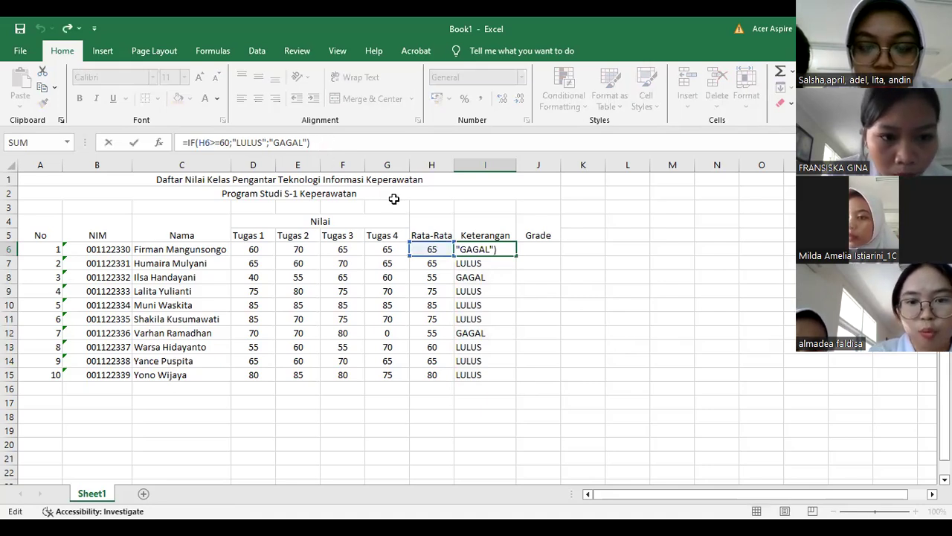
{"action": "left_click", "coordinate": [556, 332]}
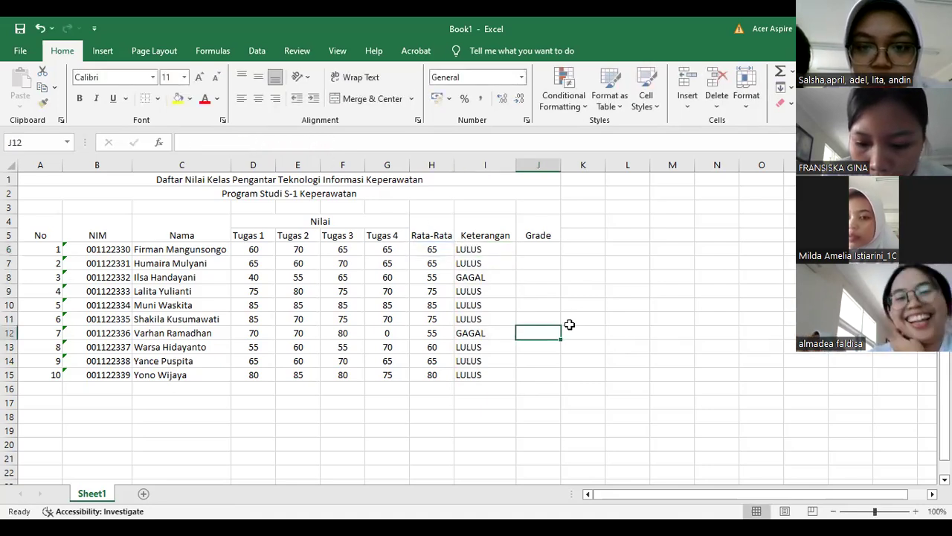
{"action": "key", "text": "ctrl+z"}
{"action": "key", "text": "ctrl+z"}
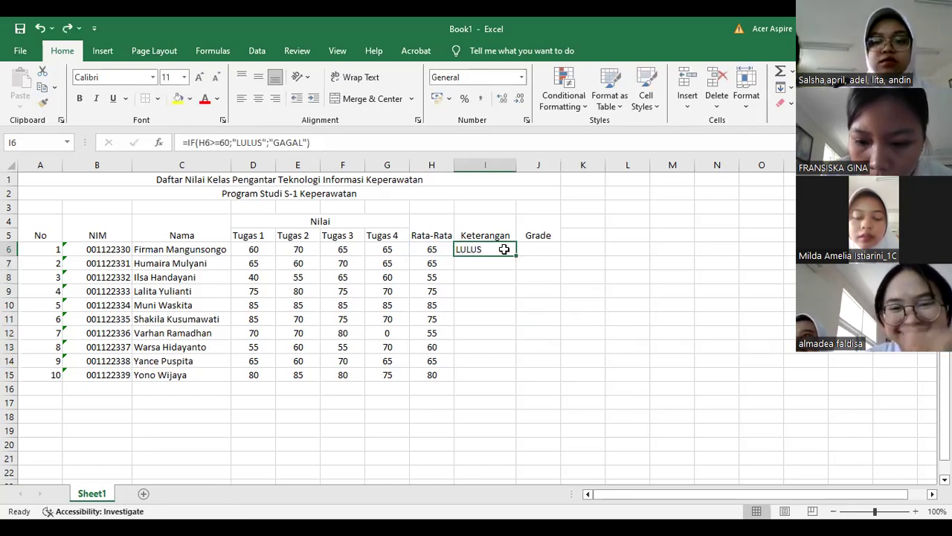
- Review the IF formula in I6 and fill it down through I15 for all ten students
{"action": "double_click", "coordinate": [503, 249]}
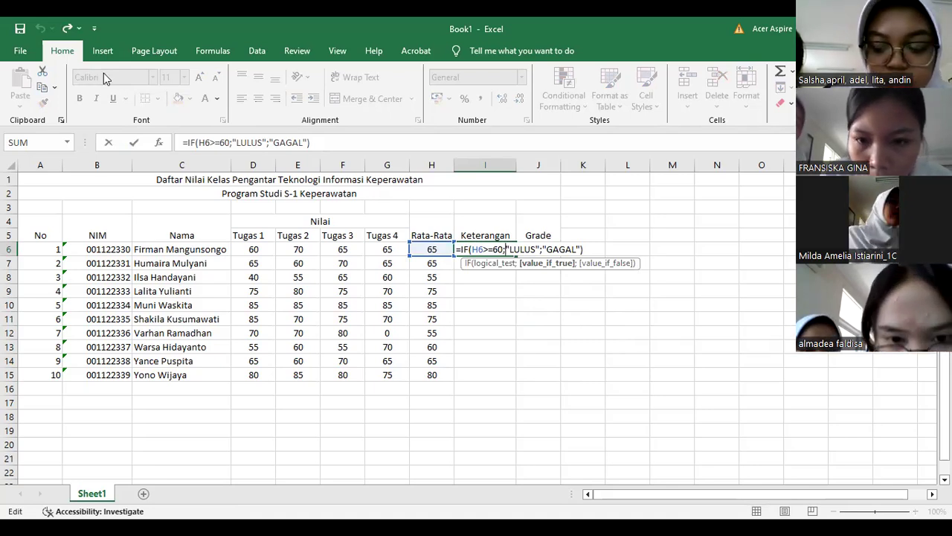
{"action": "key", "text": "alt+Tab"}
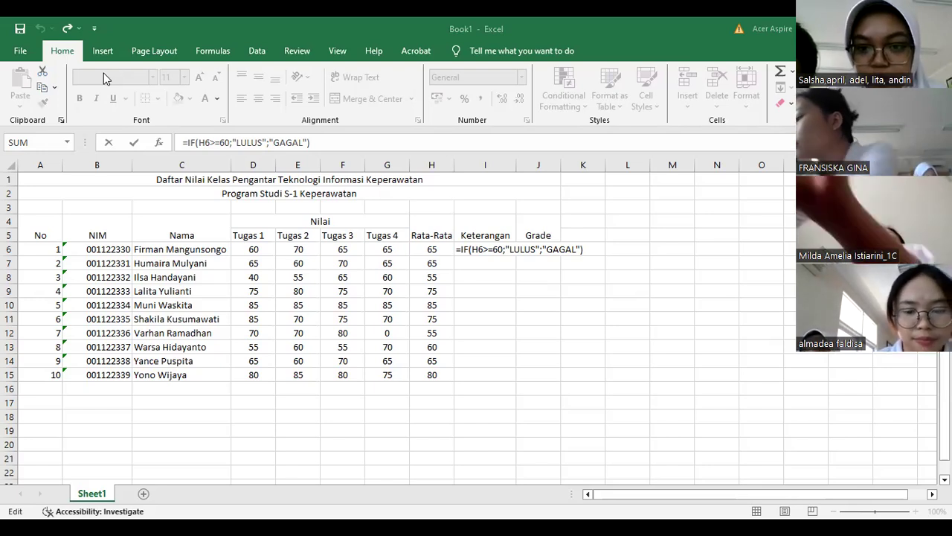
{"action": "left_click", "coordinate": [593, 249]}
{"action": "left_click", "coordinate": [595, 249]}
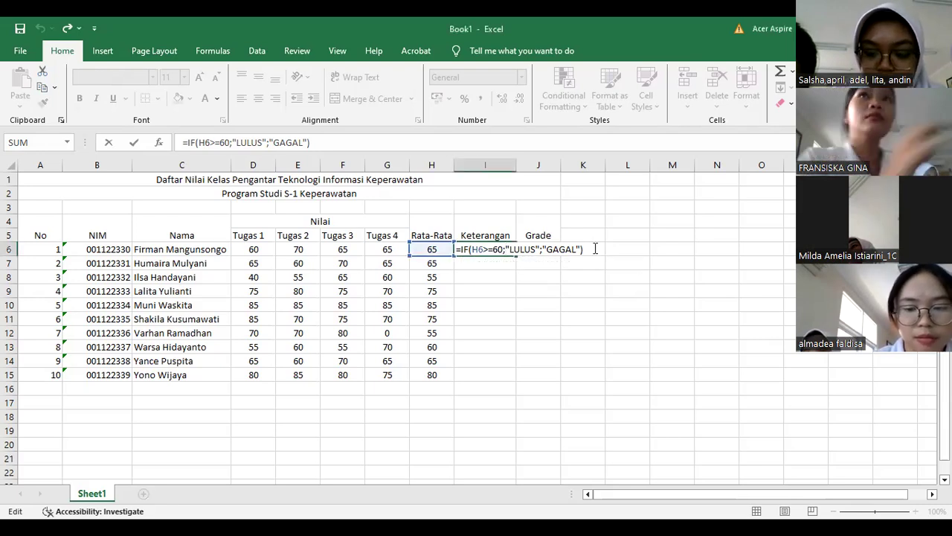
{"action": "key", "text": "Return"}
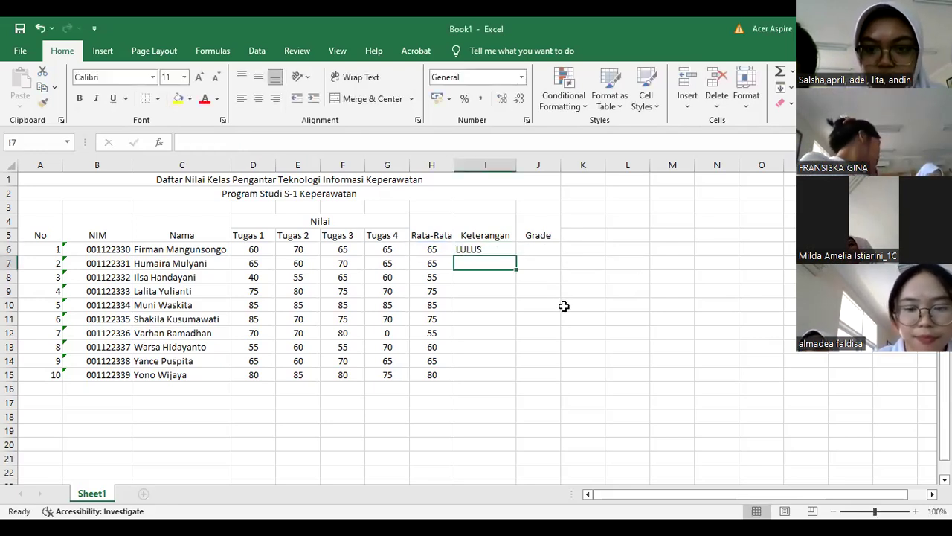
{"action": "left_click", "coordinate": [485, 250]}
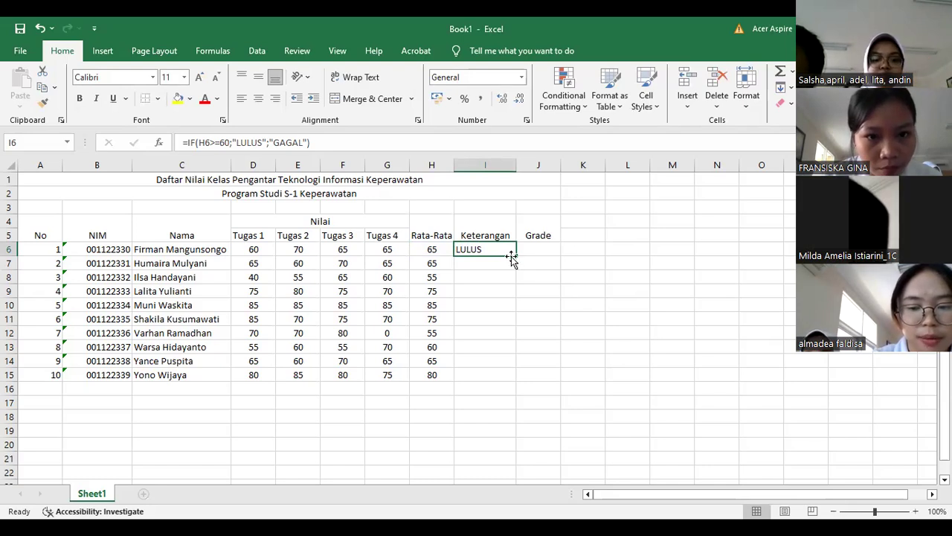
{"action": "left_click_drag", "start_coordinate": [540, 398], "coordinate": [538, 381]}
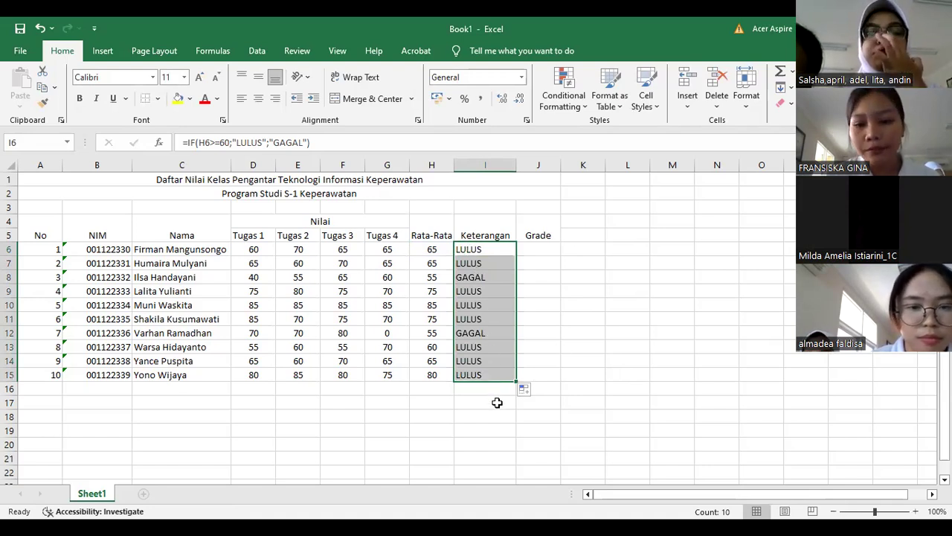
- Begin an IF formula in J6 under Grade that returns "A" when the average in H6 is at least 85 (H6>=85)
{"action": "left_click", "coordinate": [542, 251]}
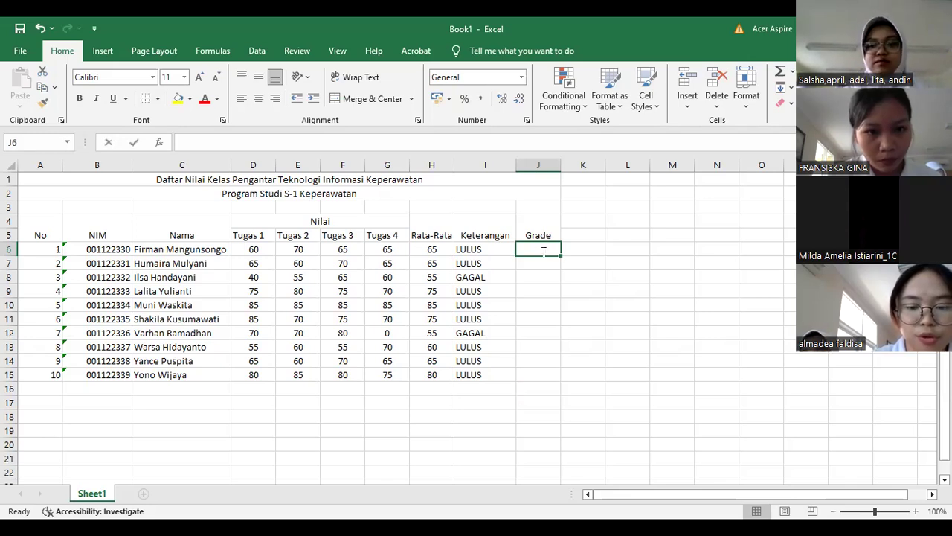
{"action": "type", "text": "=if"}
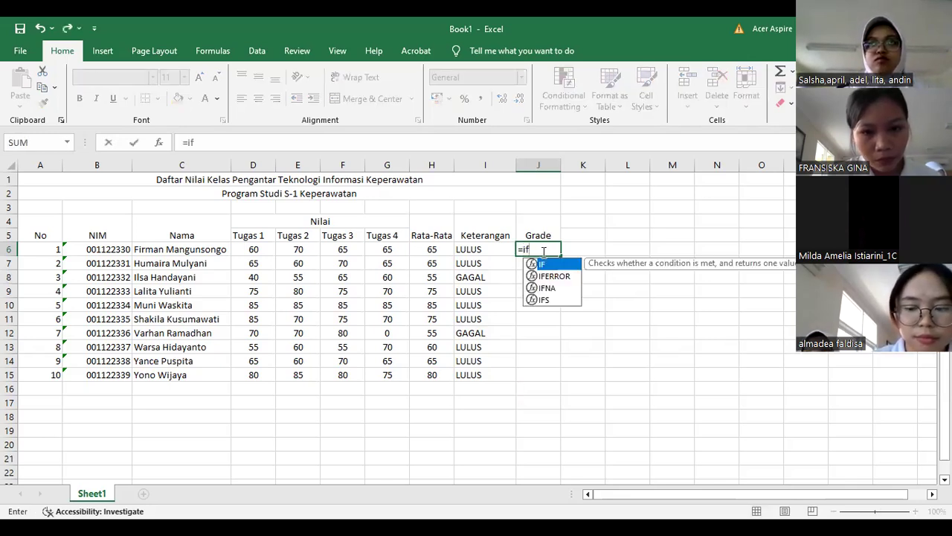
{"action": "type", "text": "("}
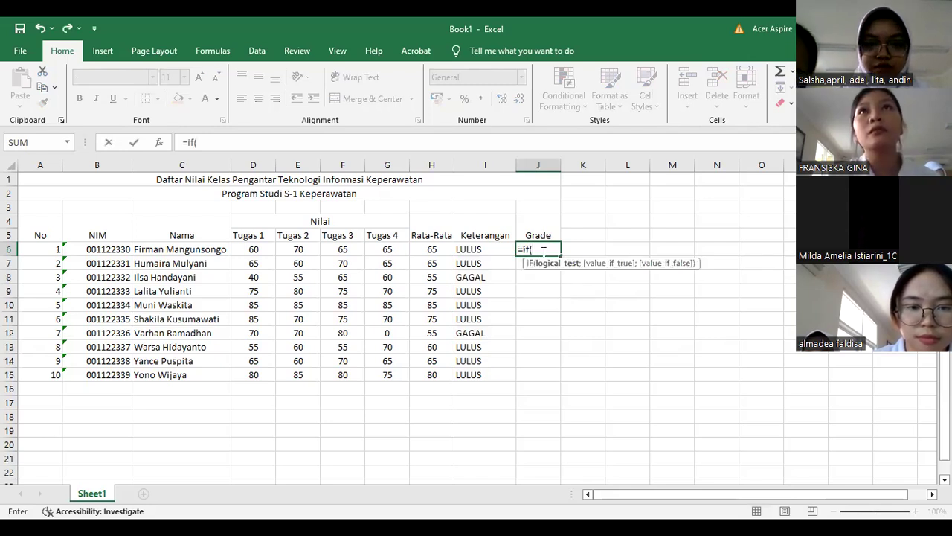
{"action": "left_click", "coordinate": [438, 248]}
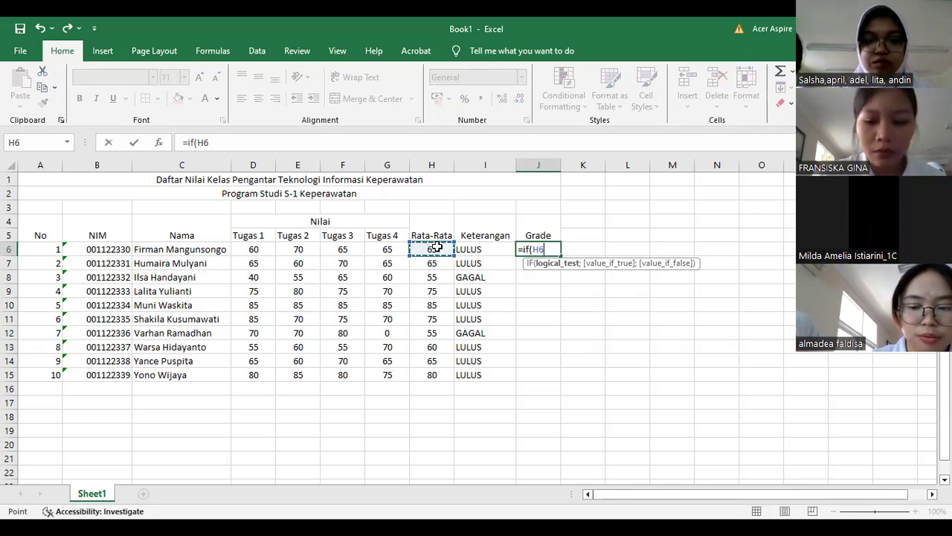
{"action": "type", "text": ">"}
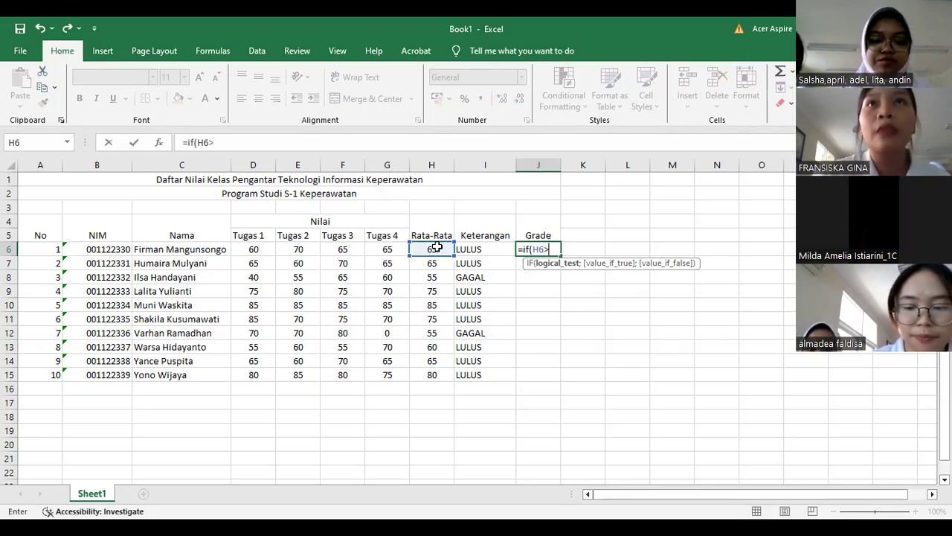
{"action": "type", "text": "=85"}
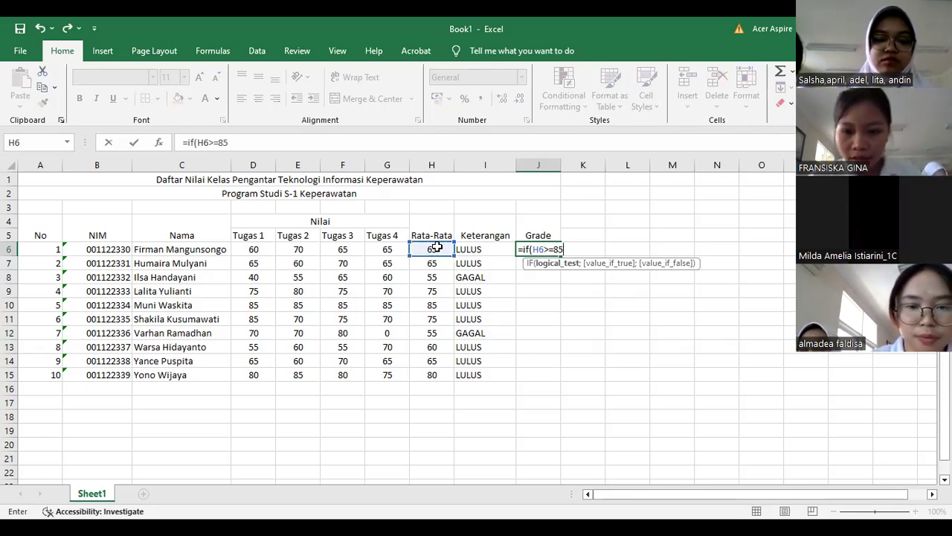
{"action": "type", "text": ";\"A"}
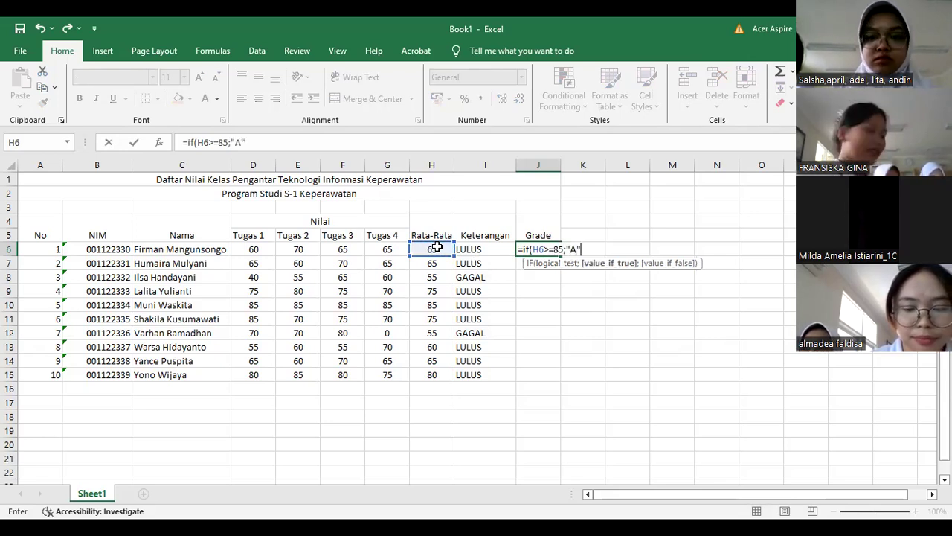
{"action": "type", "text": "\";"}
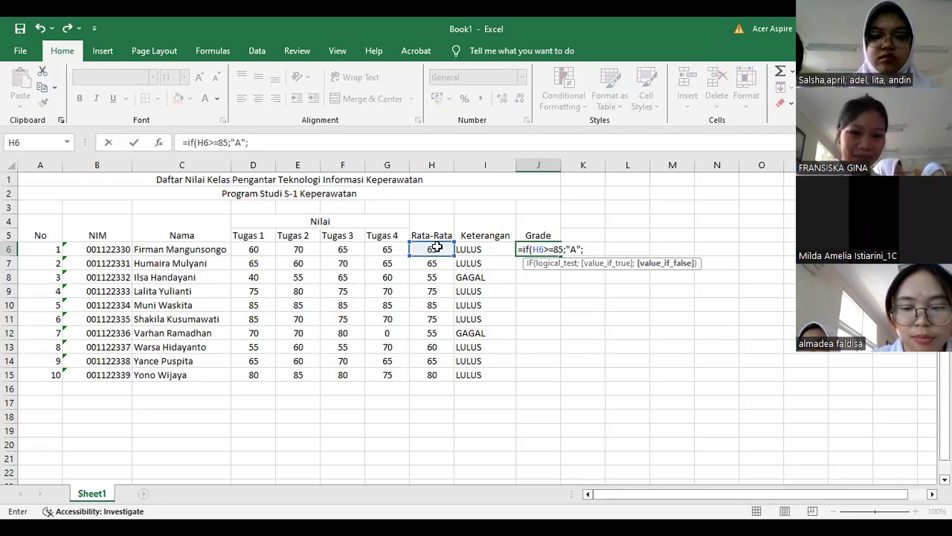
- Nest a second IF in the J6 formula that returns "B" when the average in H6 is at least 75 (H6>=75)
{"action": "type", "text": "if"}
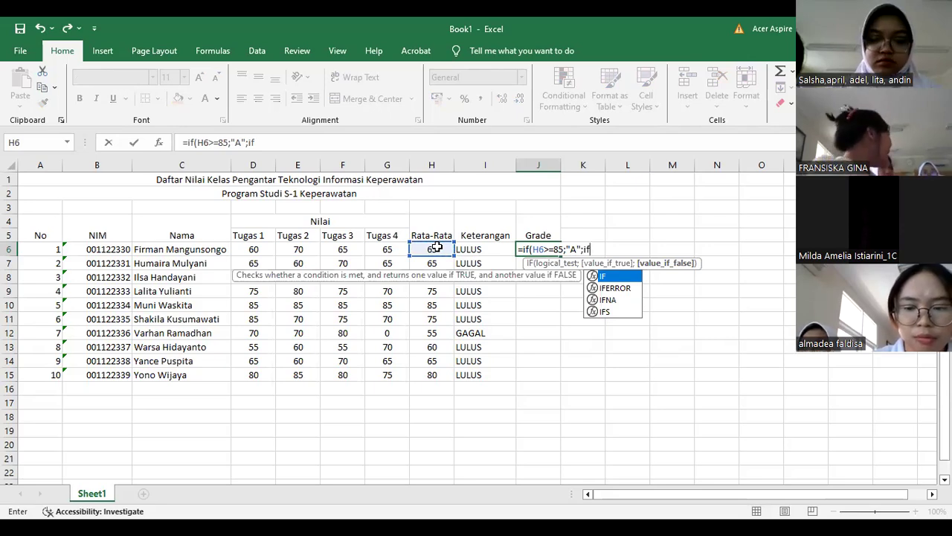
{"action": "type", "text": "("}
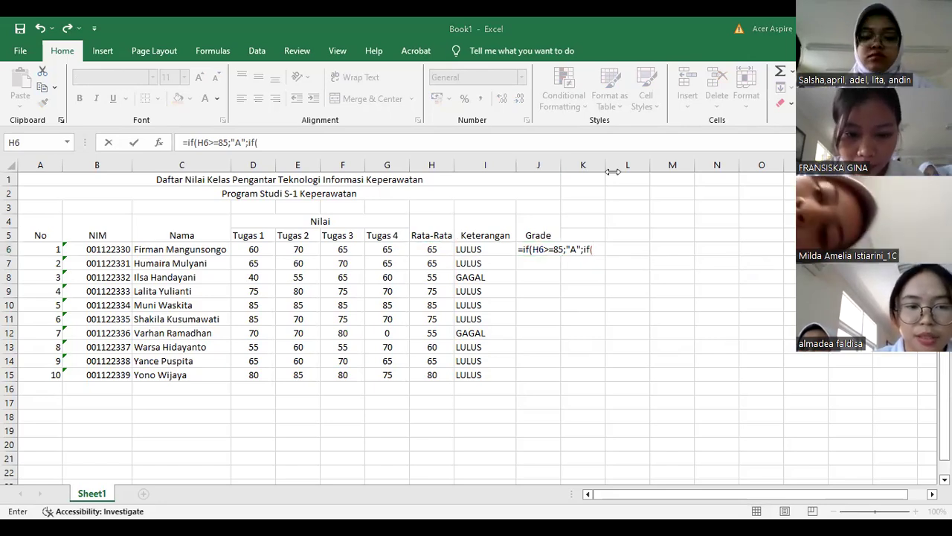
{"action": "left_click", "coordinate": [597, 249]}
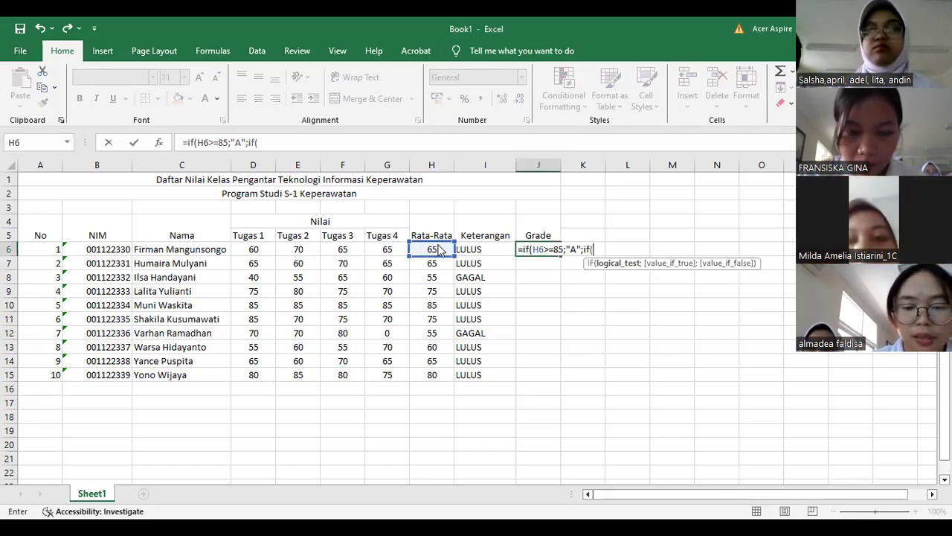
{"action": "left_click", "coordinate": [436, 250]}
{"action": "type", "text": ">=75"}
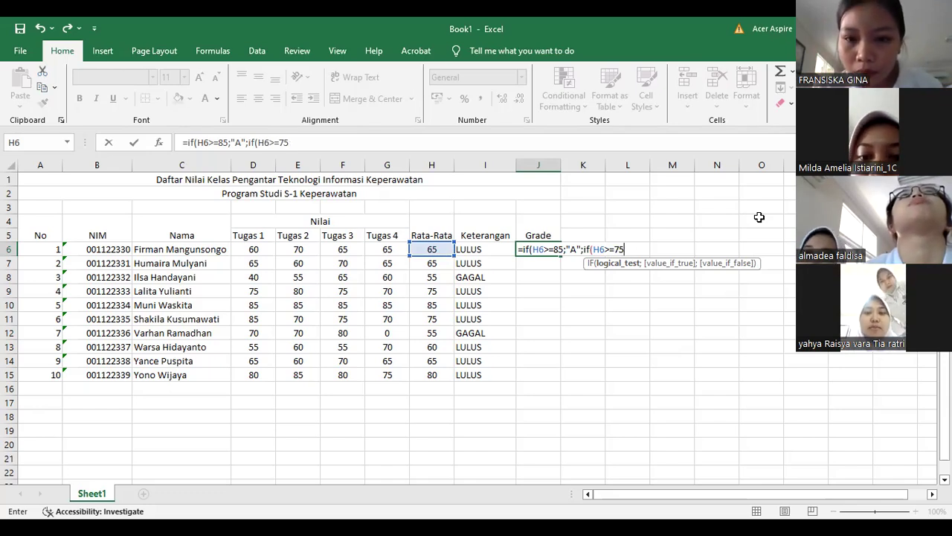
{"action": "type", "text": ";\"B"}
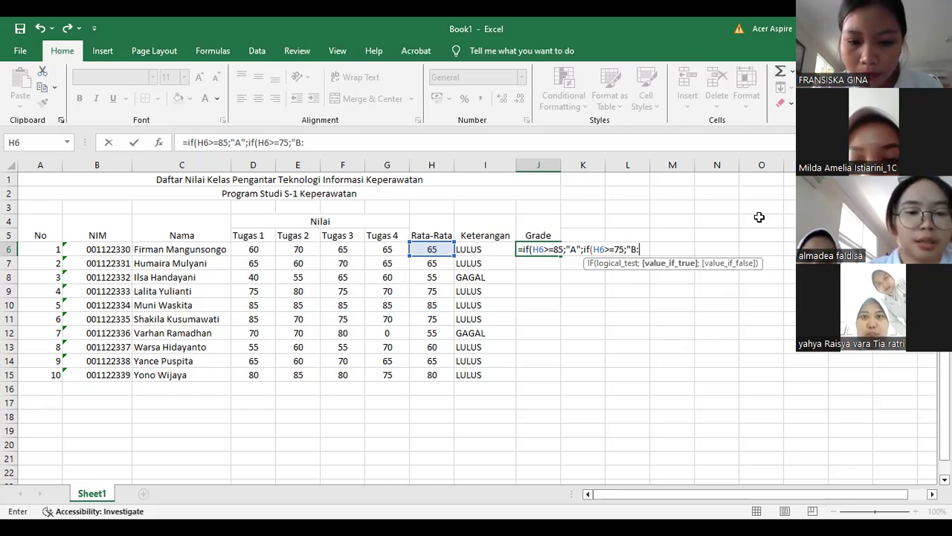
{"action": "type", "text": "\""}
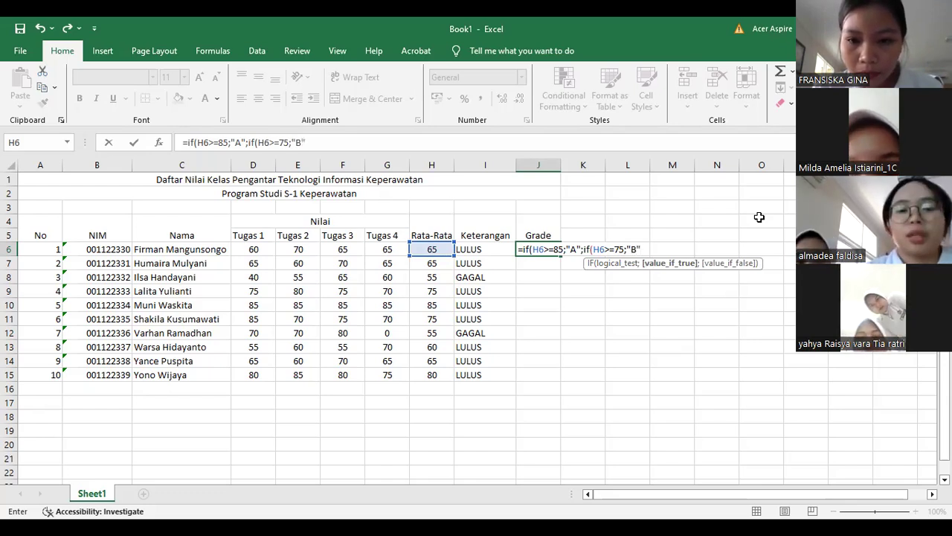
{"action": "type", "text": ";"}
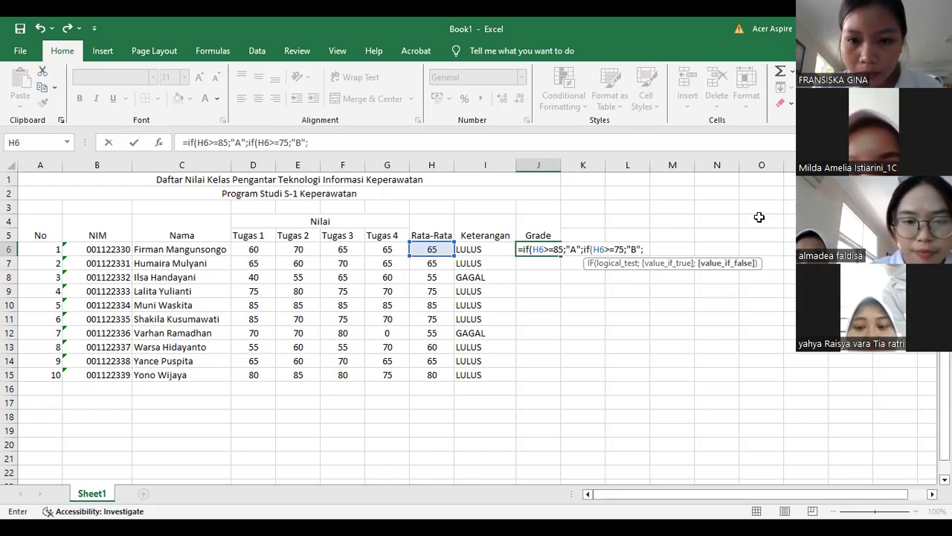
- Nest a third IF in the J6 formula that returns "C" when H6>=65
{"action": "type", "text": "if("}
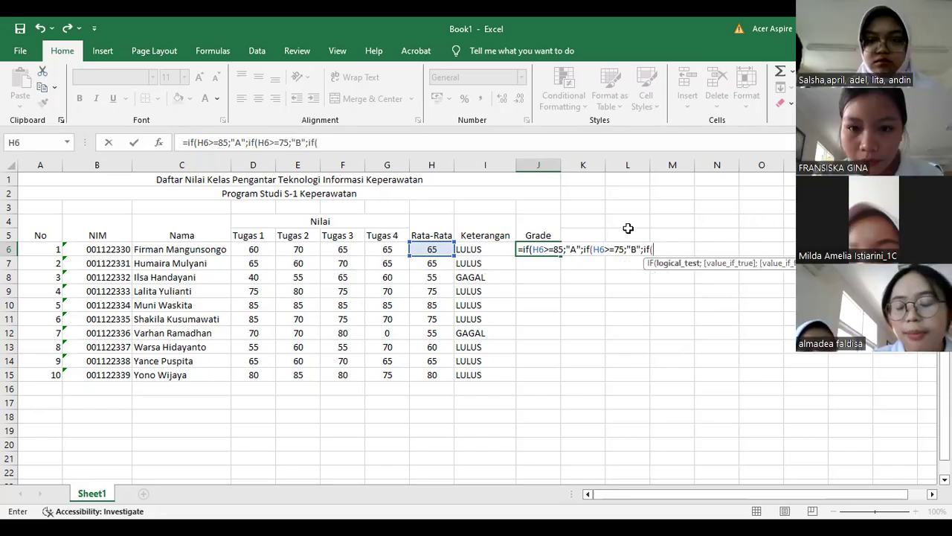
{"action": "left_click", "coordinate": [432, 249]}
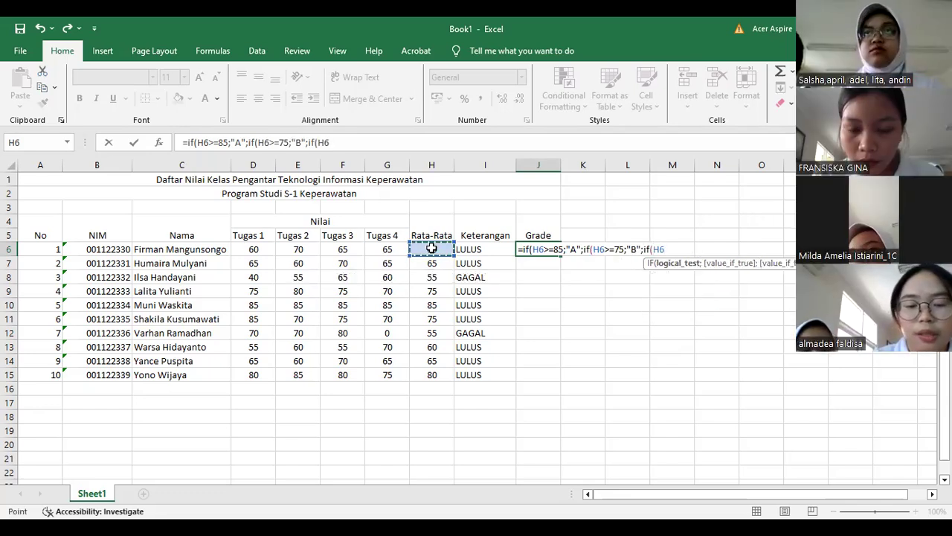
{"action": "type", "text": ">="}
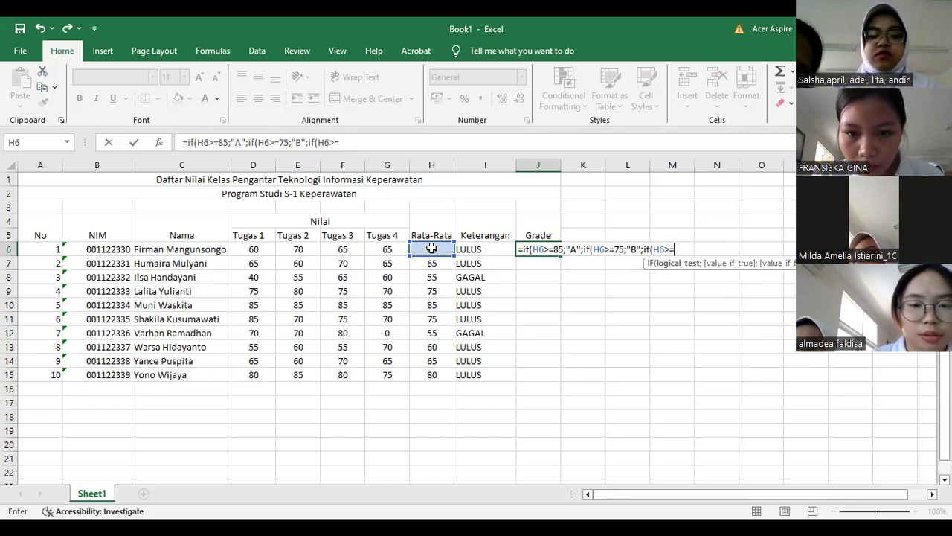
{"action": "type", "text": "5"}
{"action": "key", "text": "BackSpace"}
{"action": "type", "text": "65"}
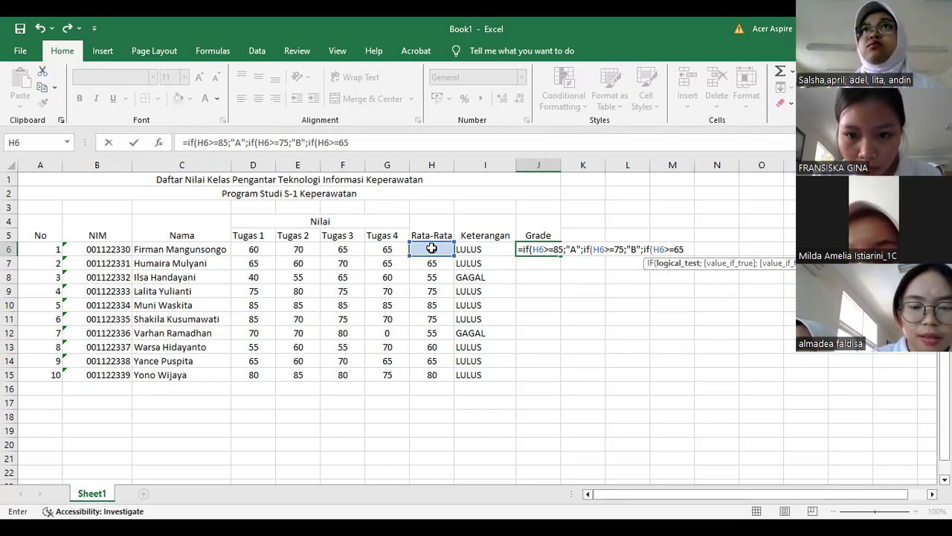
{"action": "type", "text": ";\""}
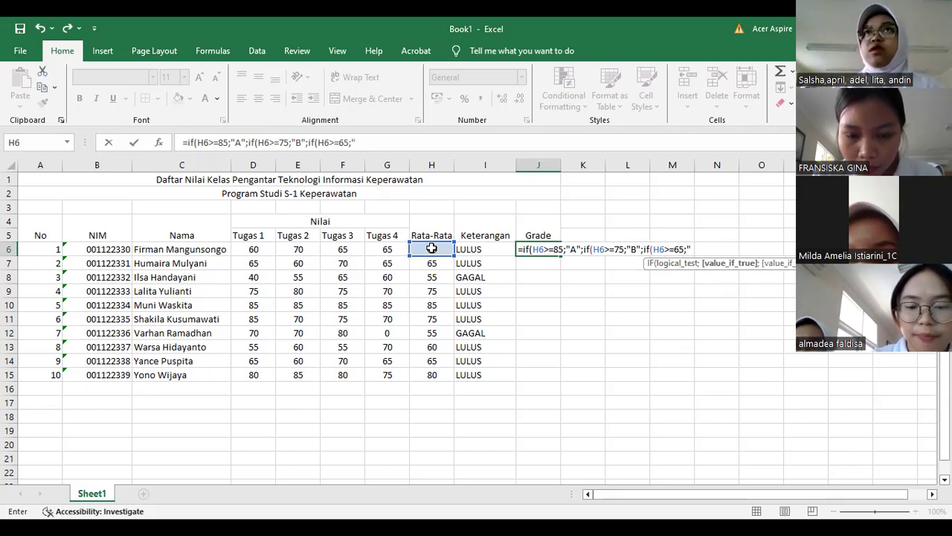
{"action": "type", "text": "C"}
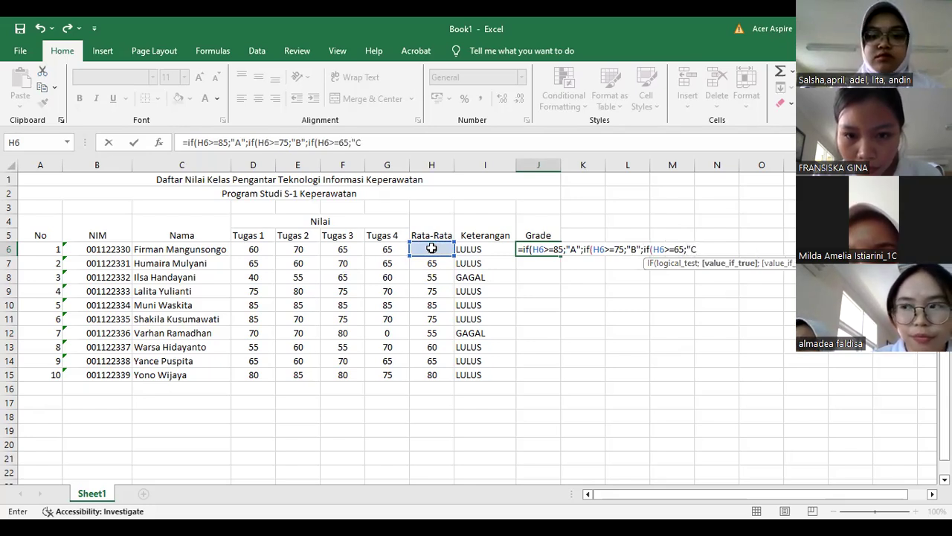
{"action": "type", "text": "\";"}
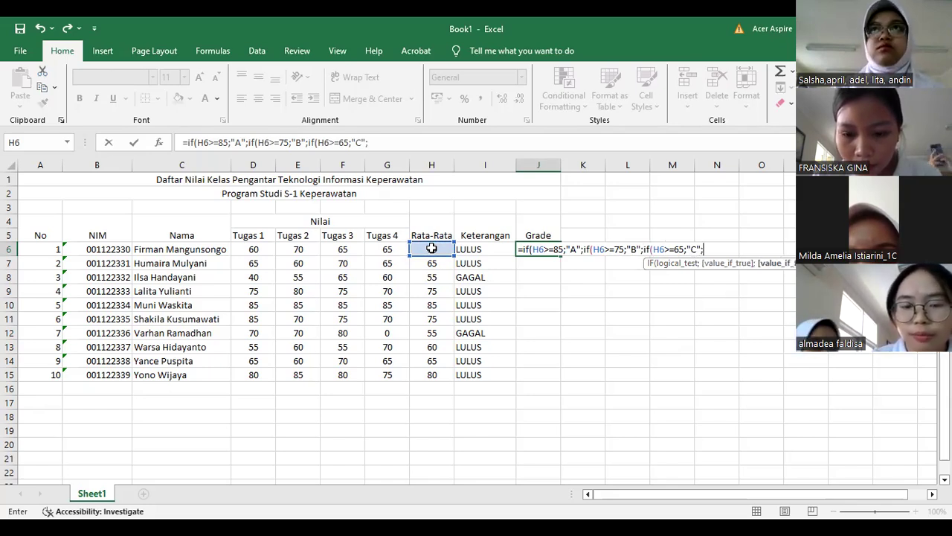
- Nest a fourth IF in the J6 formula that returns "D" when H6>=60
{"action": "type", "text": " if"}
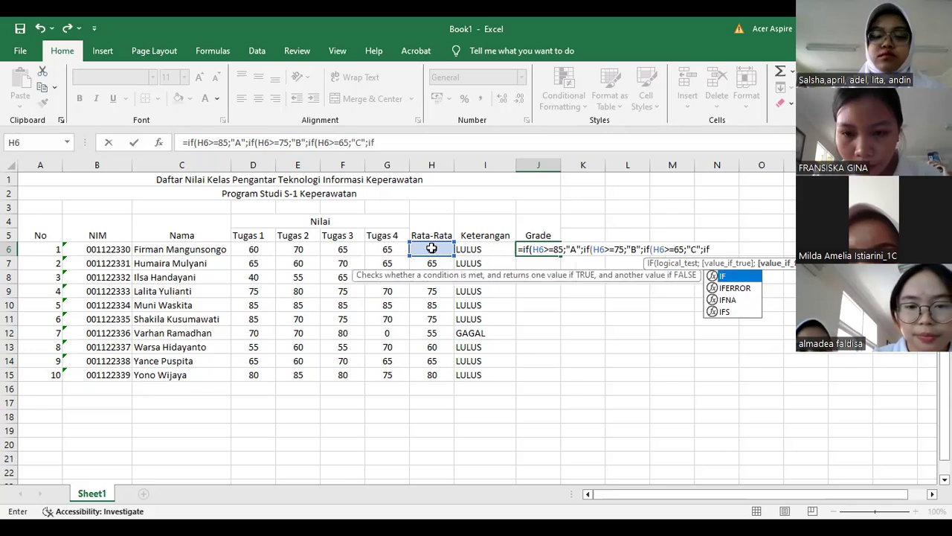
{"action": "type", "text": "("}
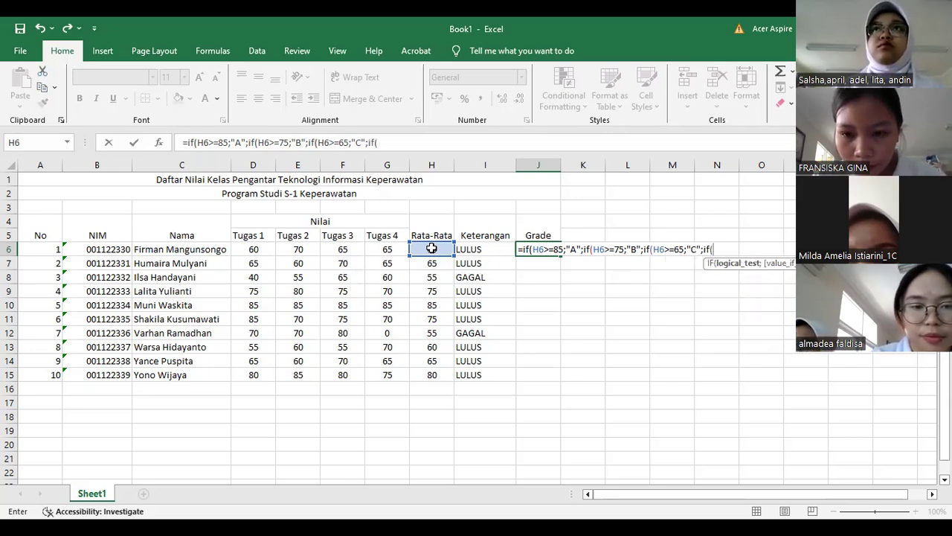
{"action": "left_click", "coordinate": [432, 249]}
{"action": "type", "text": ">=60"}
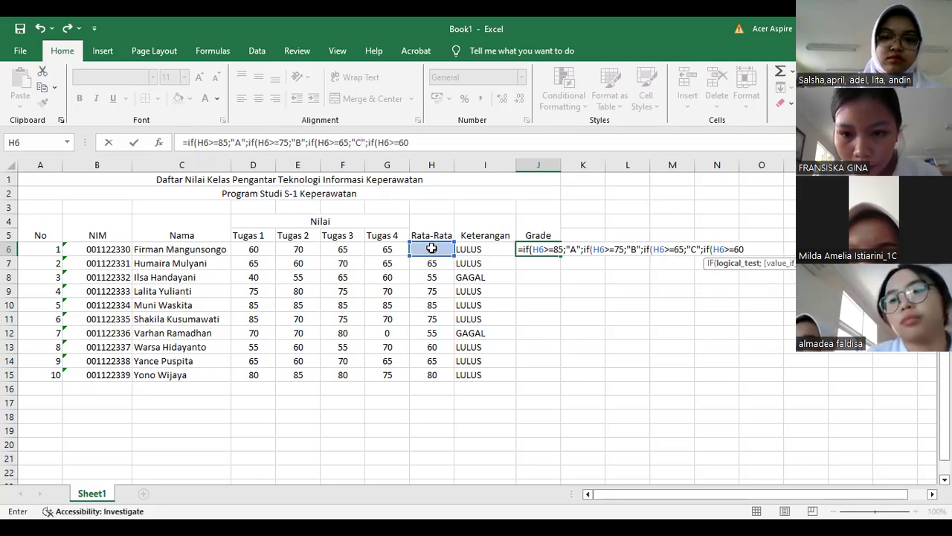
{"action": "type", "text": ";\""}
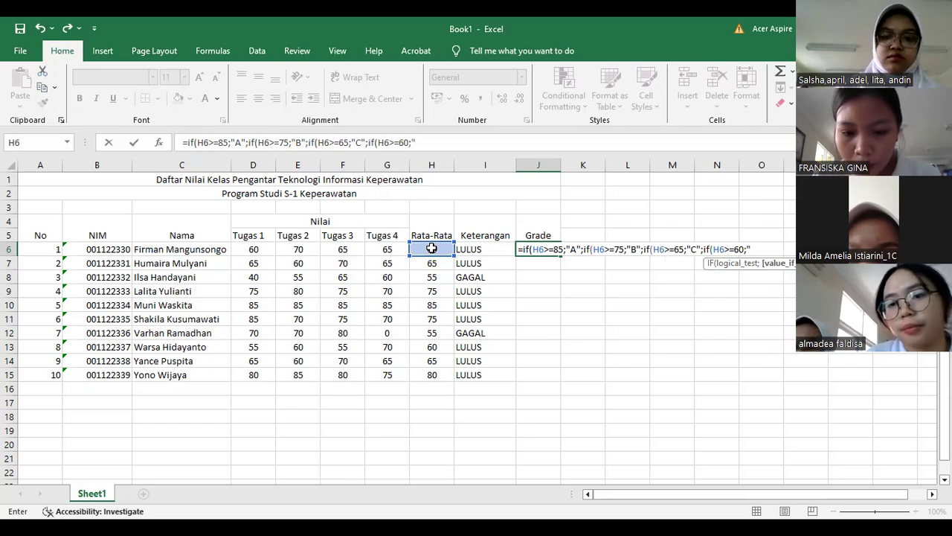
{"action": "type", "text": "D"}
{"action": "type", "text": "\""}
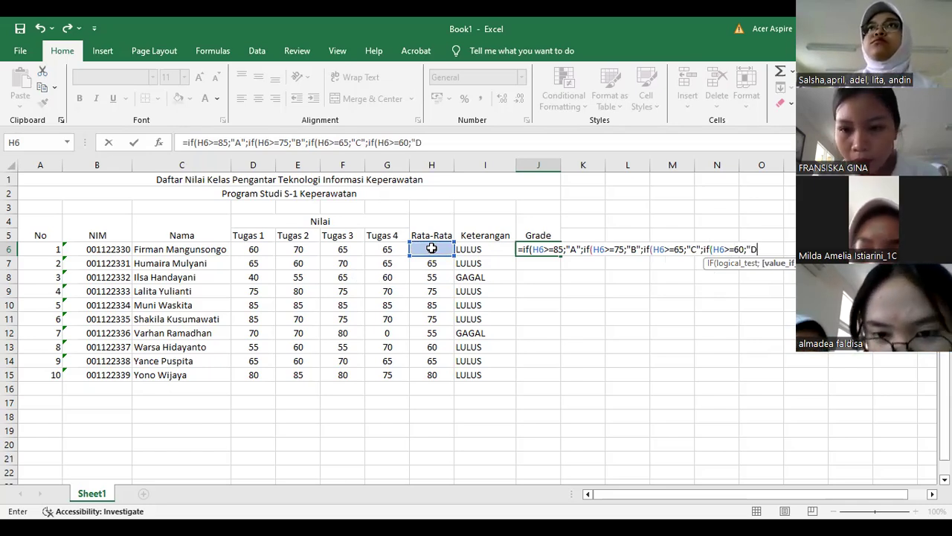
{"action": "type", "text": ";"}
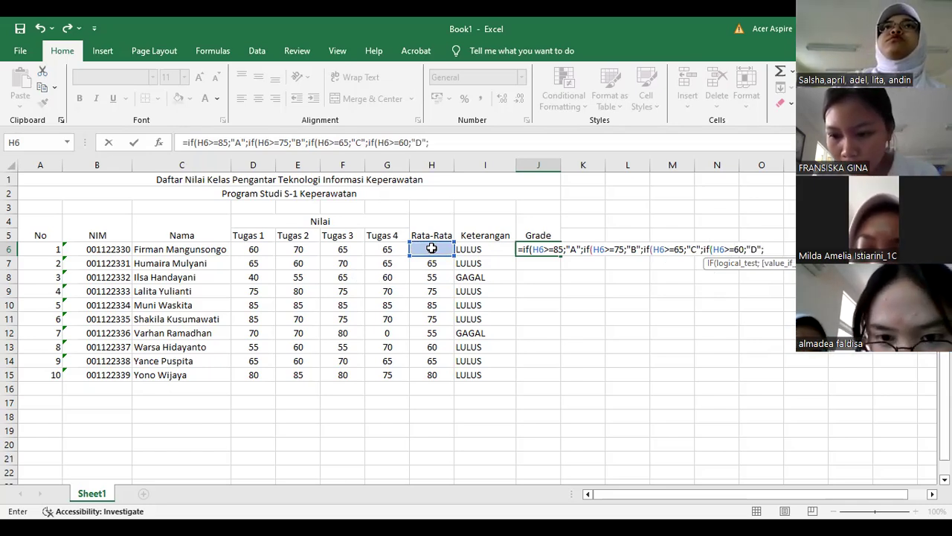
- Finish the nested J6 formula with "E" as the final false value and four closing parentheses
{"action": "left_click_drag", "start_coordinate": [843, 494], "coordinate": [735, 247]}
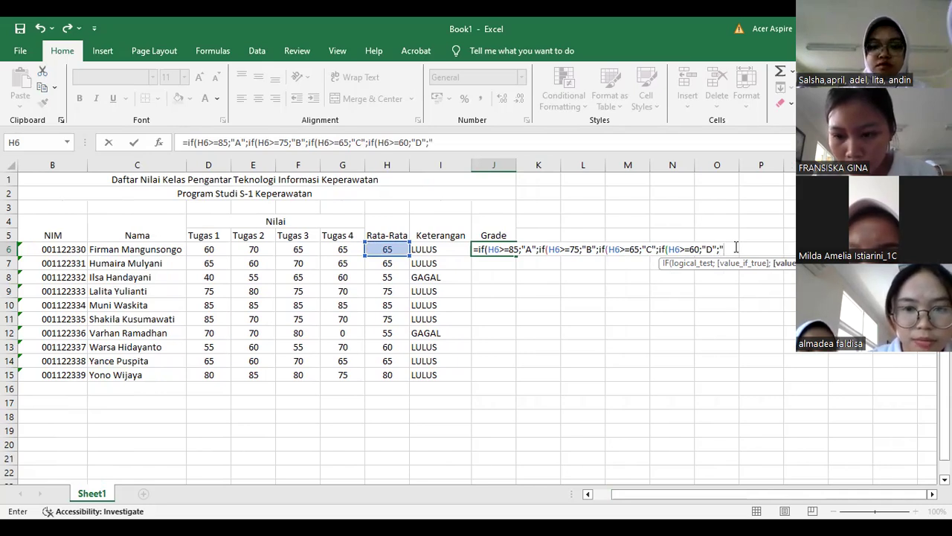
{"action": "type", "text": "E\""}
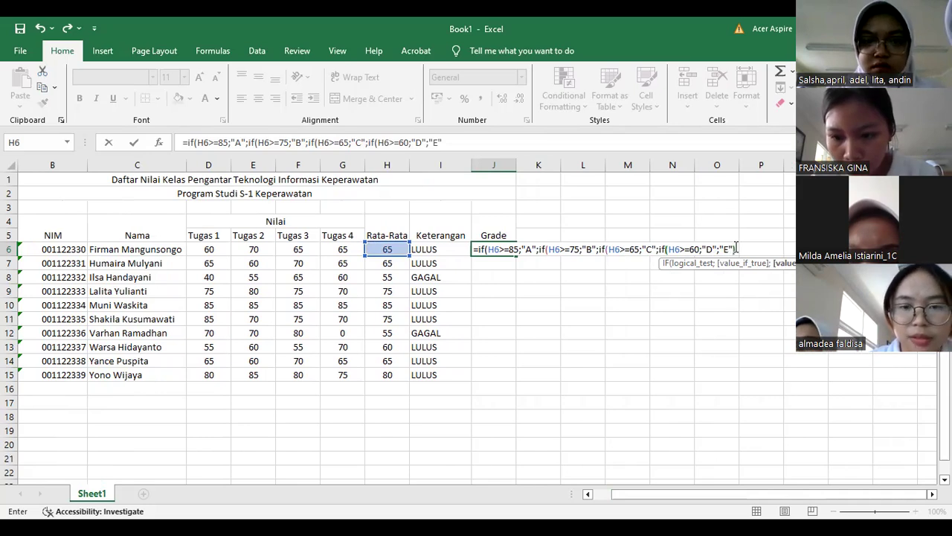
{"action": "type", "text": ")"}
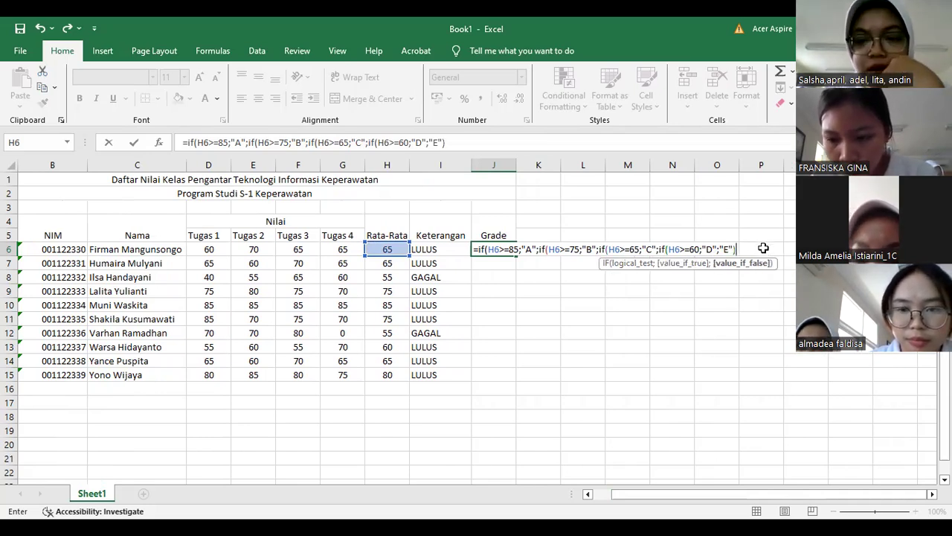
{"action": "type", "text": ")"}
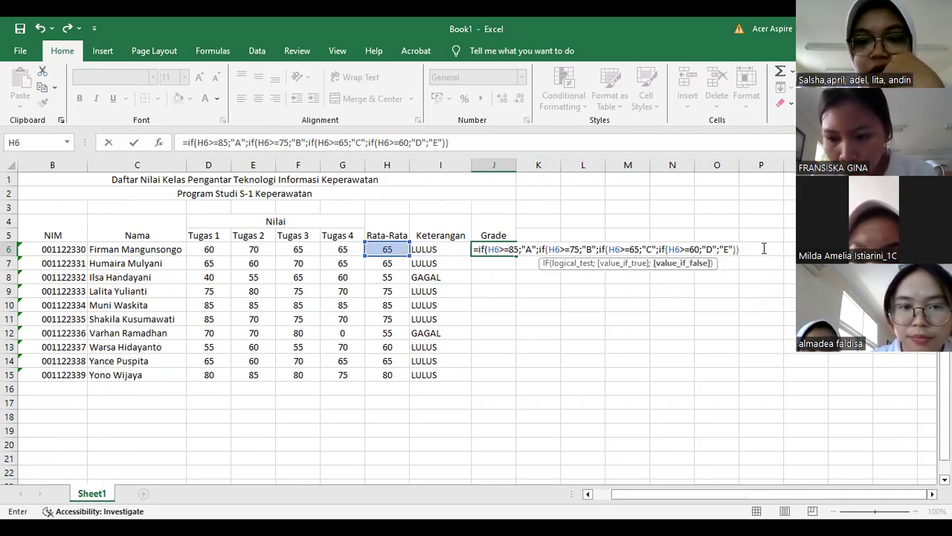
{"action": "type", "text": ")"}
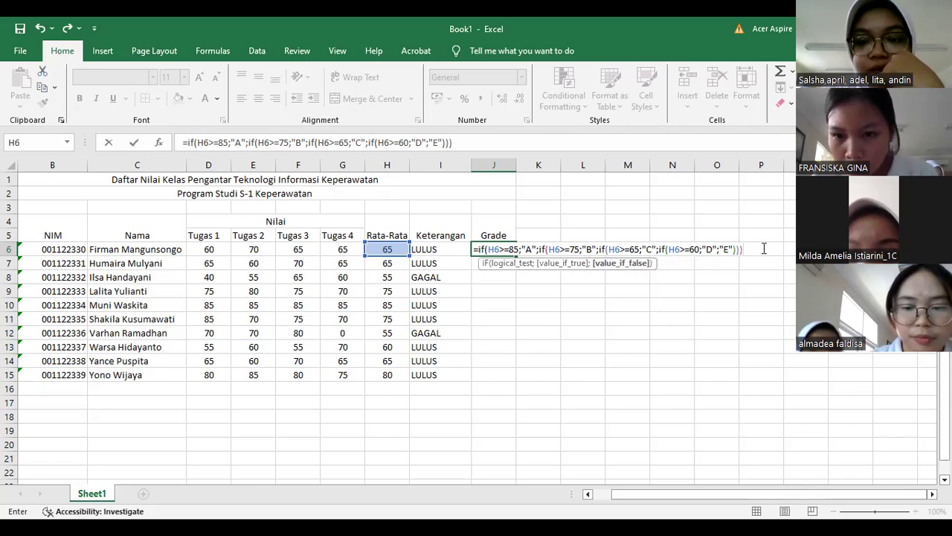
{"action": "type", "text": ")"}
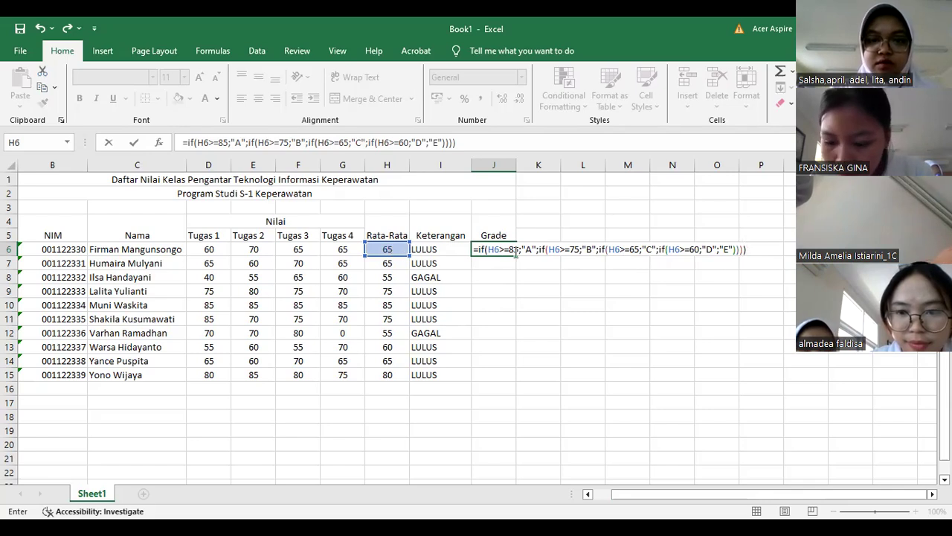
- Review the nested IF formula in J6 part by part, from the first condition and its "A" result through the closing parentheses
{"action": "left_click_drag", "start_coordinate": [498, 249], "coordinate": [522, 249]}
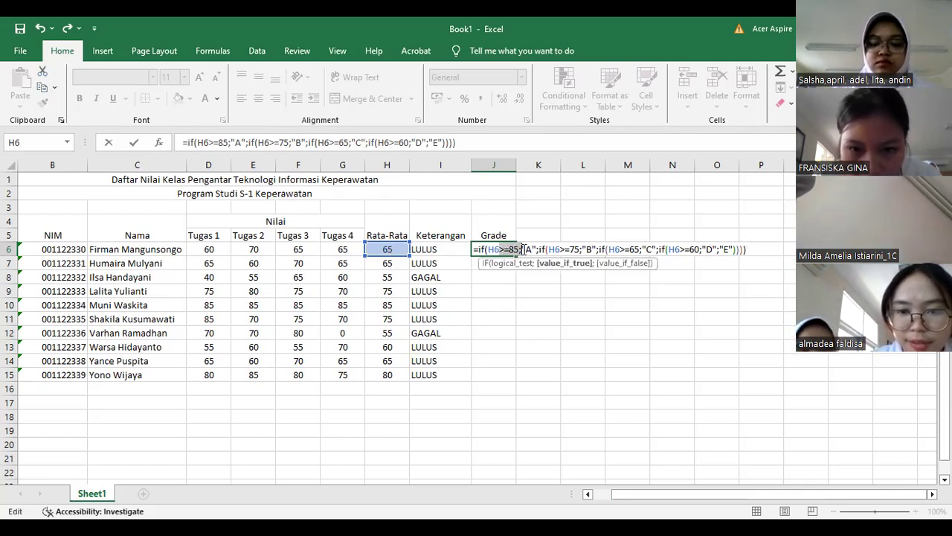
{"action": "double_click", "coordinate": [525, 249]}
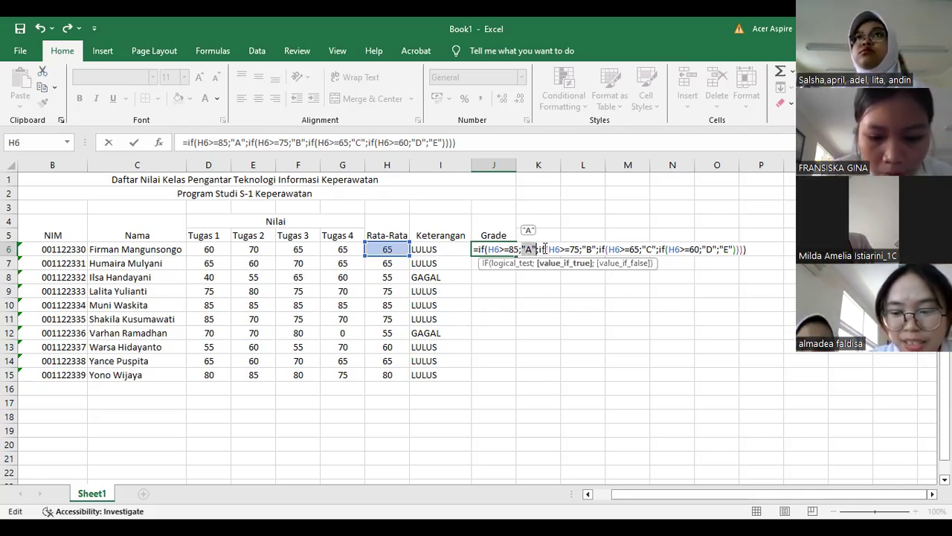
{"action": "mouse_move", "coordinate": [537, 249]}
{"action": "left_mouse_down"}
{"action": "mouse_move", "coordinate": [587, 250]}
{"action": "mouse_move", "coordinate": [542, 249]}
{"action": "left_mouse_up"}
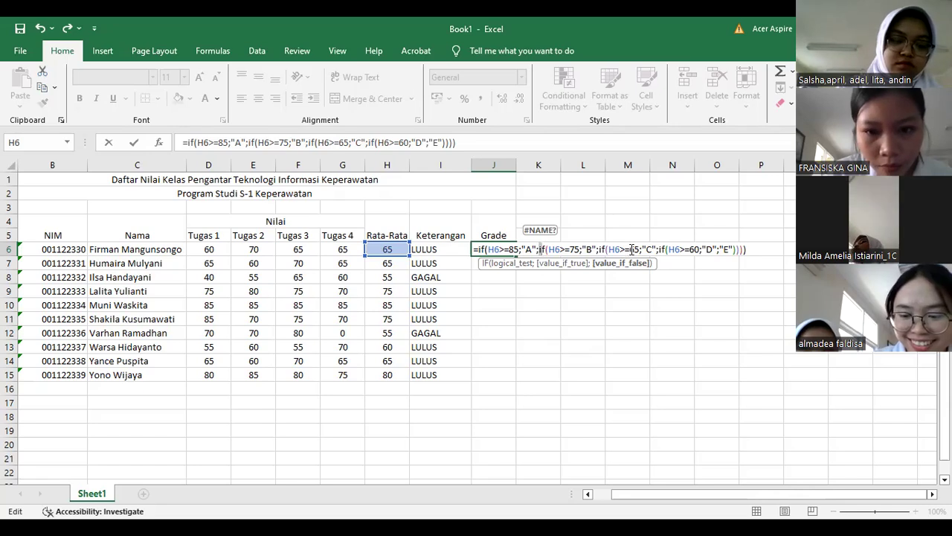
{"action": "left_click_drag", "start_coordinate": [641, 249], "coordinate": [661, 249]}
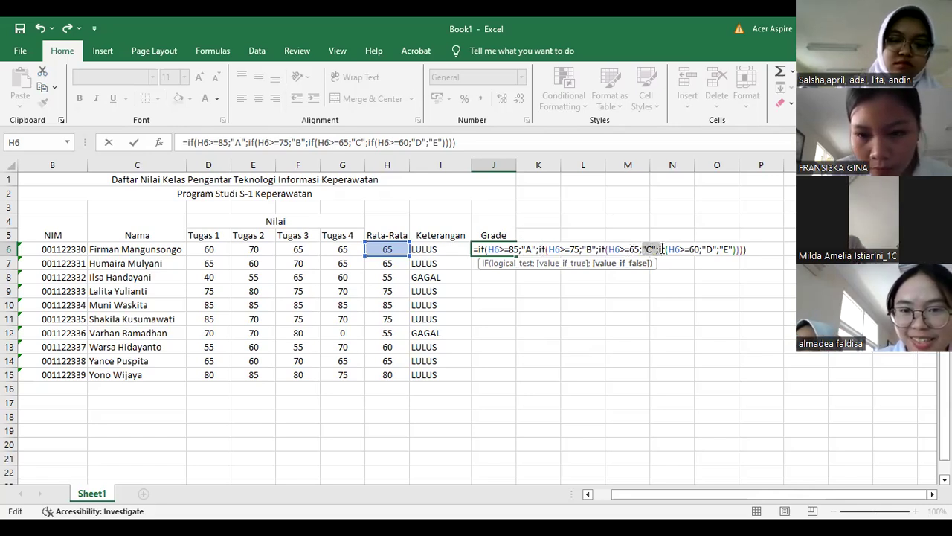
{"action": "left_click", "coordinate": [662, 249]}
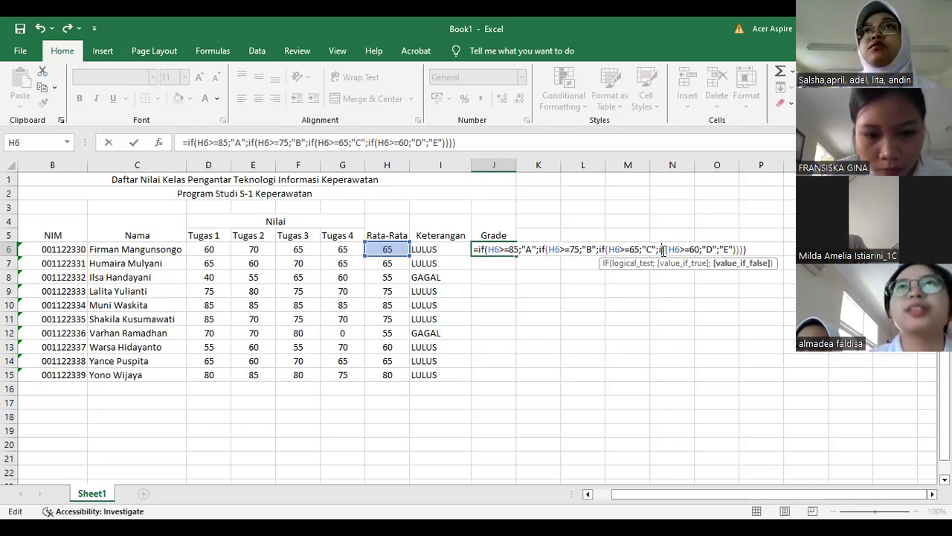
{"action": "type", "text": "22"}
{"action": "key", "text": "BackSpace"}
{"action": "key", "text": "BackSpace"}
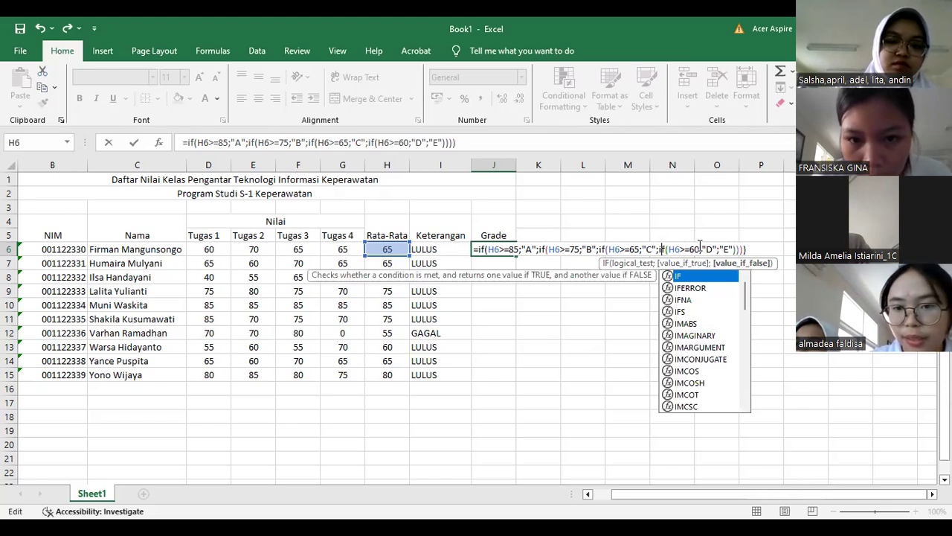
{"action": "left_click", "coordinate": [671, 249]}
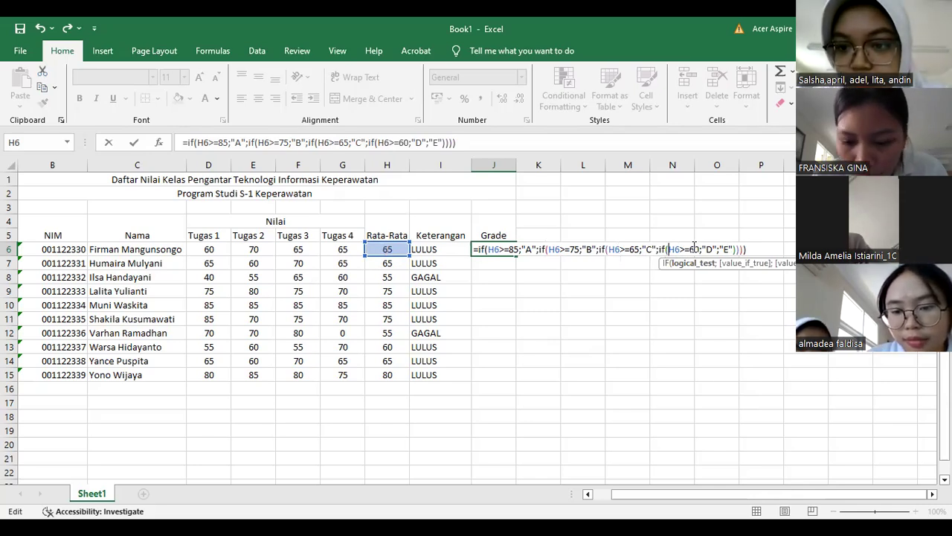
{"action": "left_click_drag", "start_coordinate": [703, 250], "coordinate": [730, 249]}
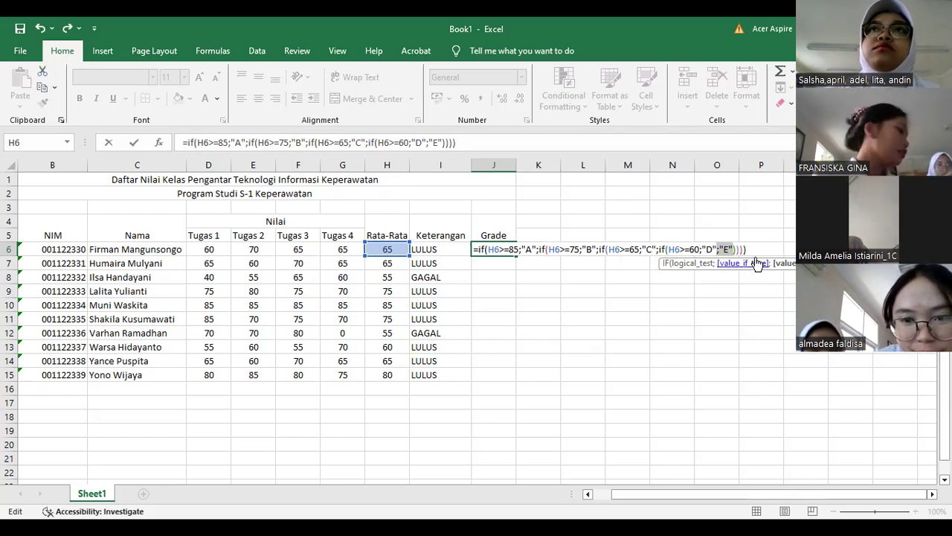
{"action": "left_click", "coordinate": [735, 249]}
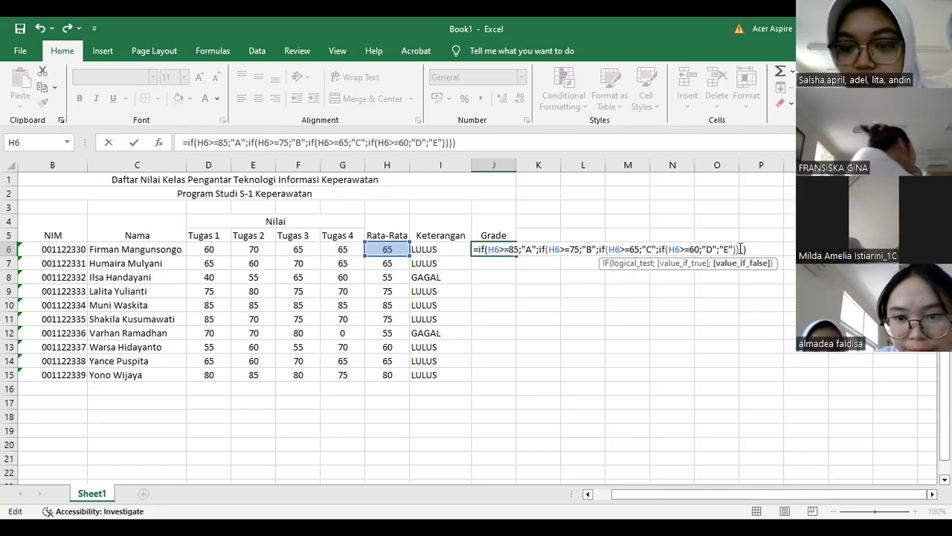
{"action": "left_click", "coordinate": [740, 250]}
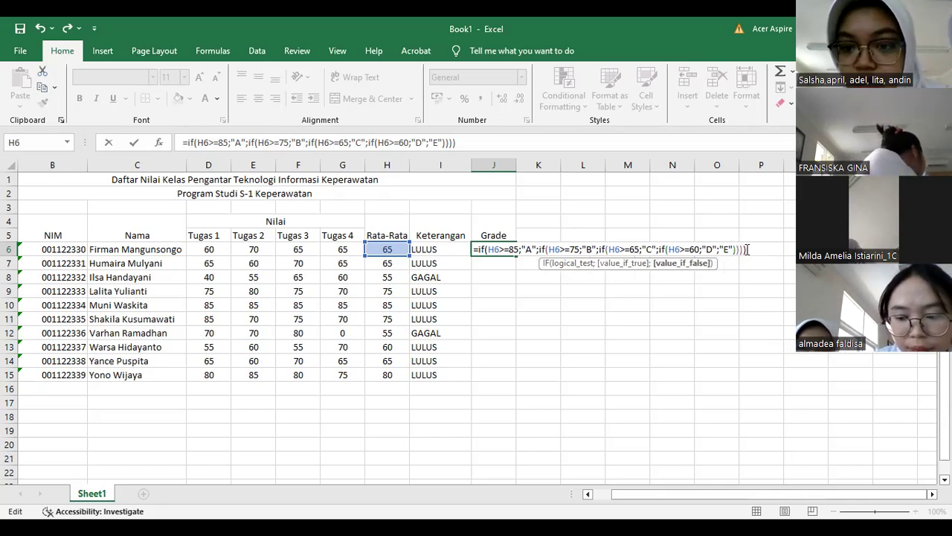
{"action": "left_click", "coordinate": [747, 250]}
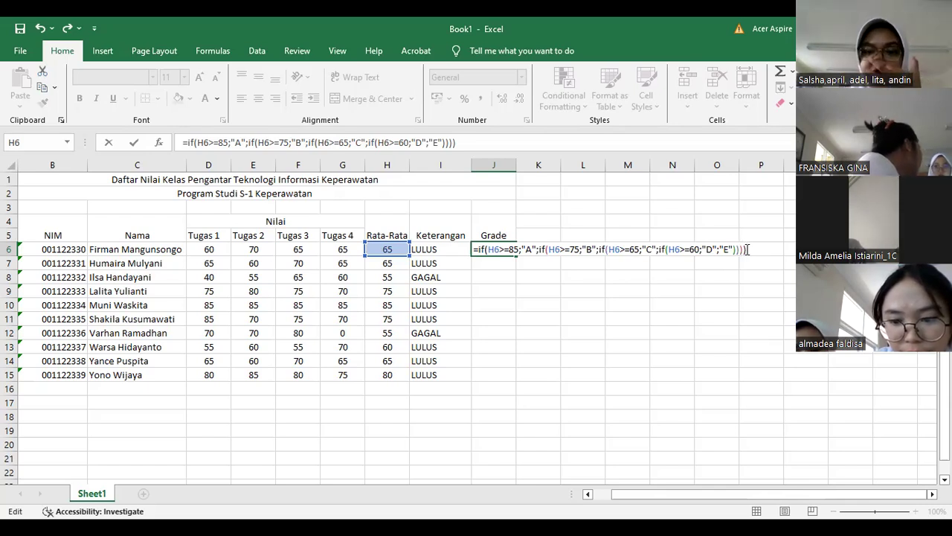
- Commit the nested grade formula in J6 and fill it down through J15 for all students
{"action": "key", "text": "Return"}
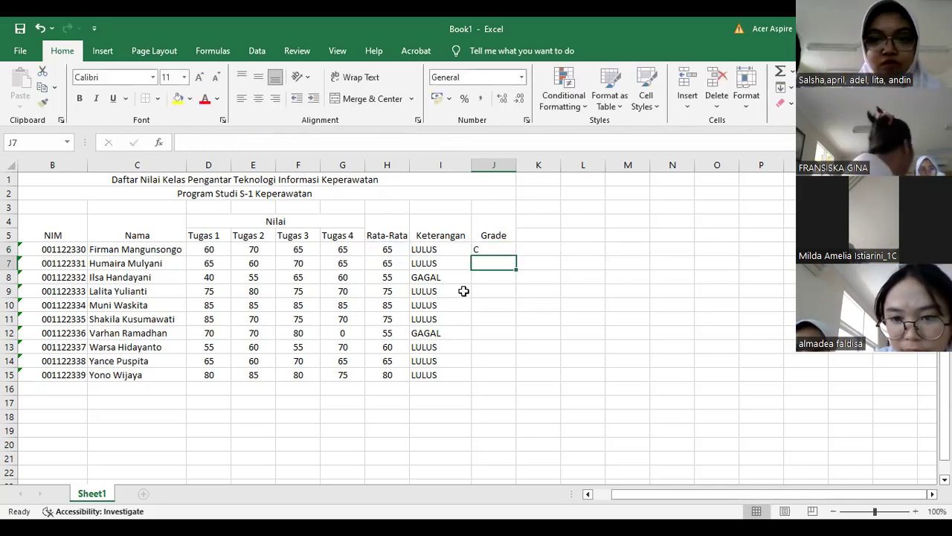
{"action": "left_click", "coordinate": [495, 249]}
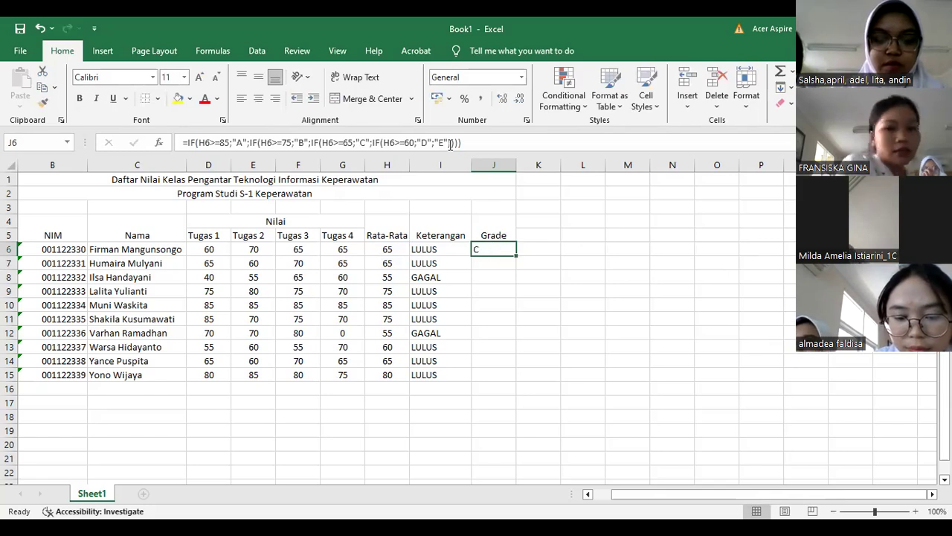
{"action": "double_click", "coordinate": [500, 248]}
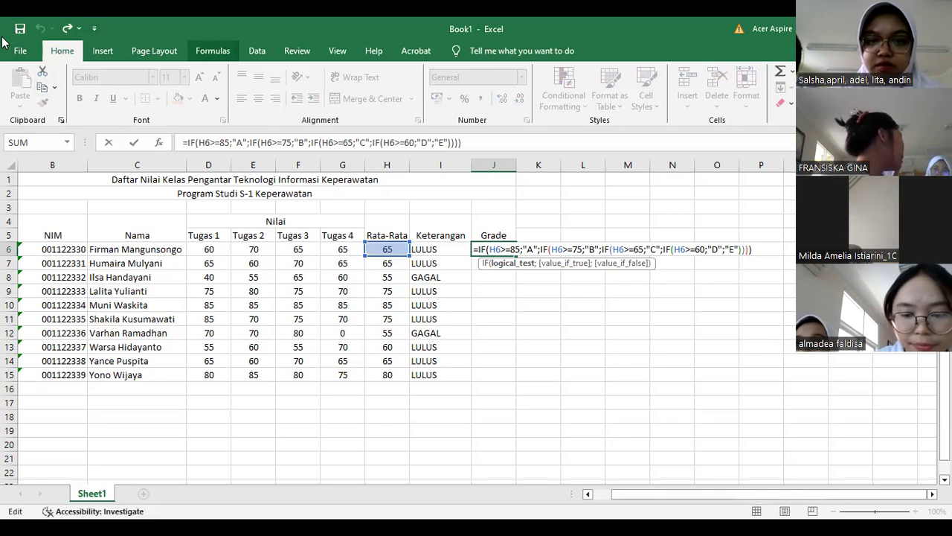
{"action": "key", "text": "alt+Tab"}
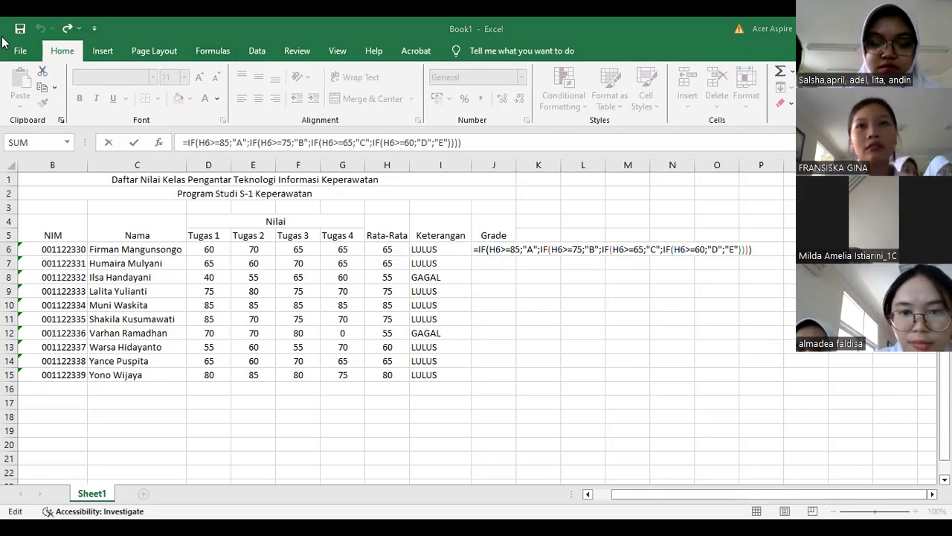
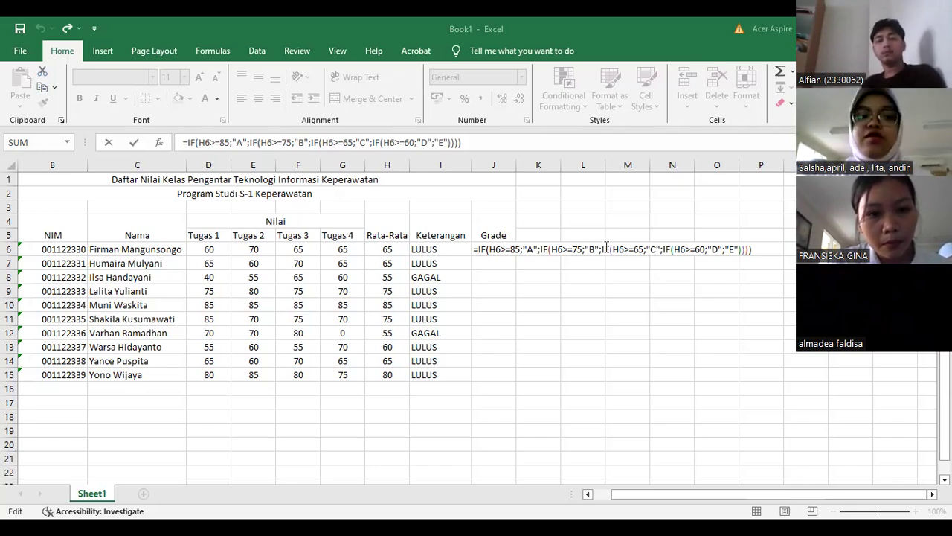
{"action": "key", "text": "Return"}
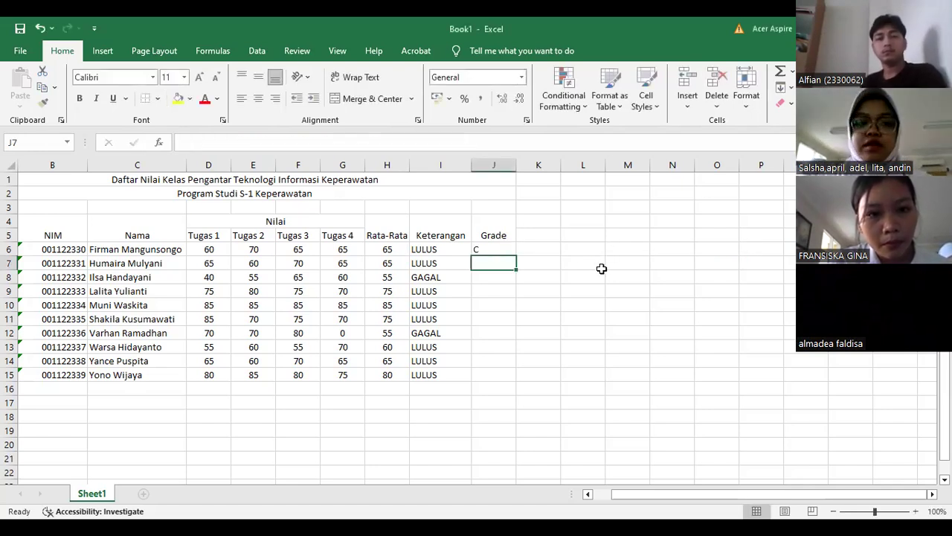
{"action": "left_click", "coordinate": [498, 248]}
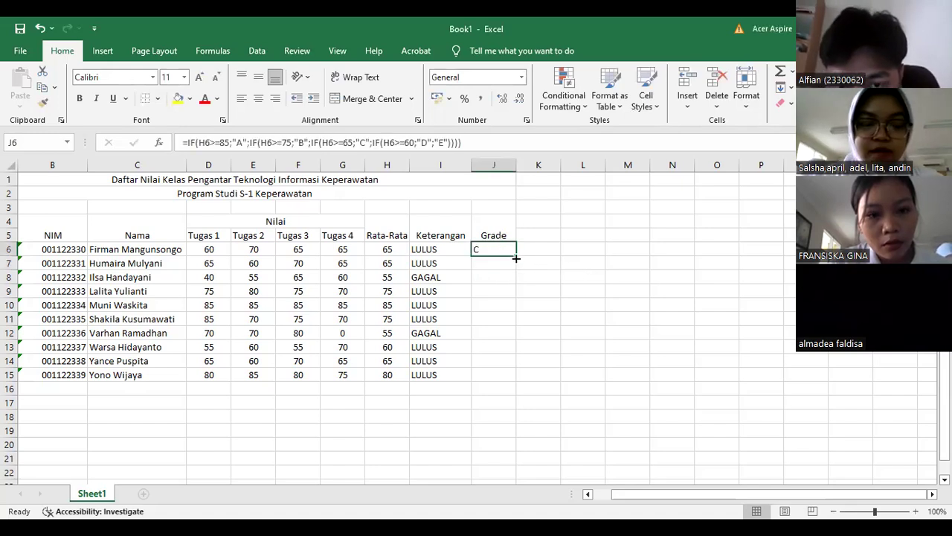
{"action": "left_click_drag", "start_coordinate": [516, 254], "coordinate": [528, 375]}
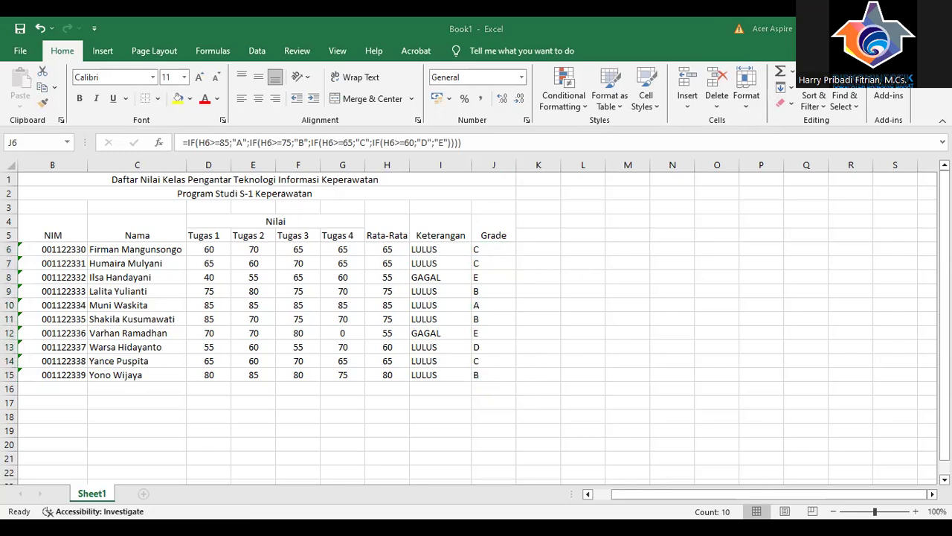
- Enter the heading "Setiap Tugas >= 60" in cell M4
{"action": "left_click", "coordinate": [665, 235]}
{"action": "left_click", "coordinate": [628, 222]}
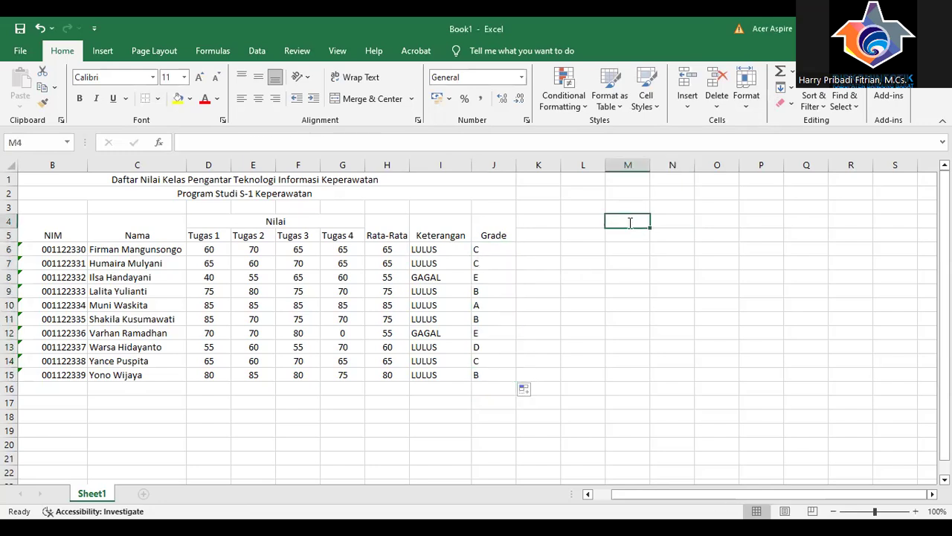
{"action": "type", "text": "Setiap Tug"}
{"action": "key", "text": "BackSpace"}
{"action": "key", "text": "BackSpace"}
{"action": "key", "text": "BackSpace"}
{"action": "type", "text": "T"}
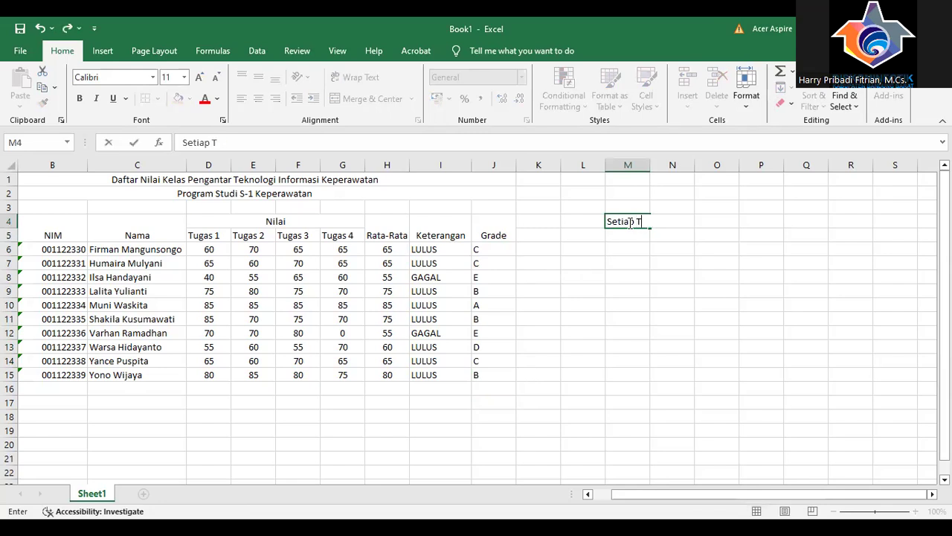
{"action": "type", "text": "ugas >="}
{"action": "key", "text": "BackSpace"}
{"action": "type", "text": "= 60"}
{"action": "key", "text": "Return"}
- Enter the subheadings "And" in M5 and "Or" in N5
{"action": "type", "text": "And"}
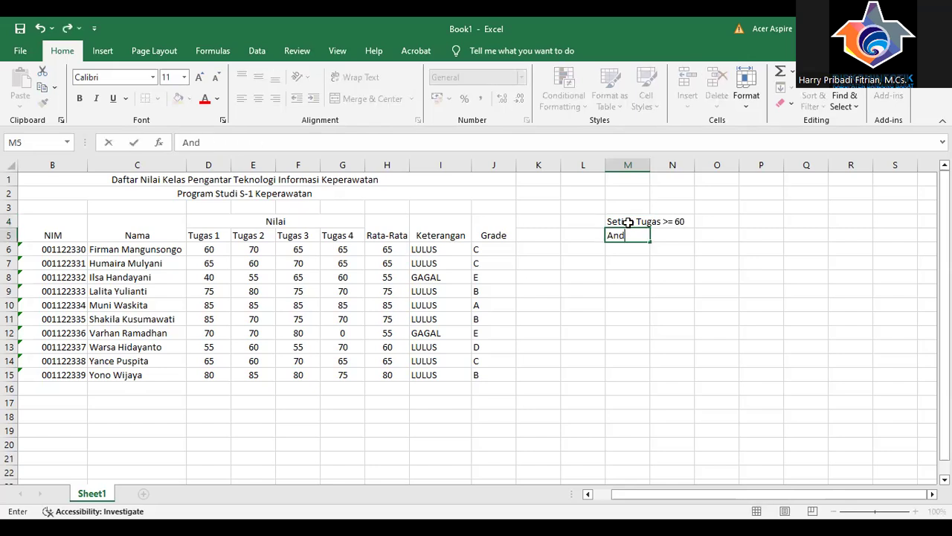
{"action": "key", "text": "Tab"}
{"action": "type", "text": "Or"}
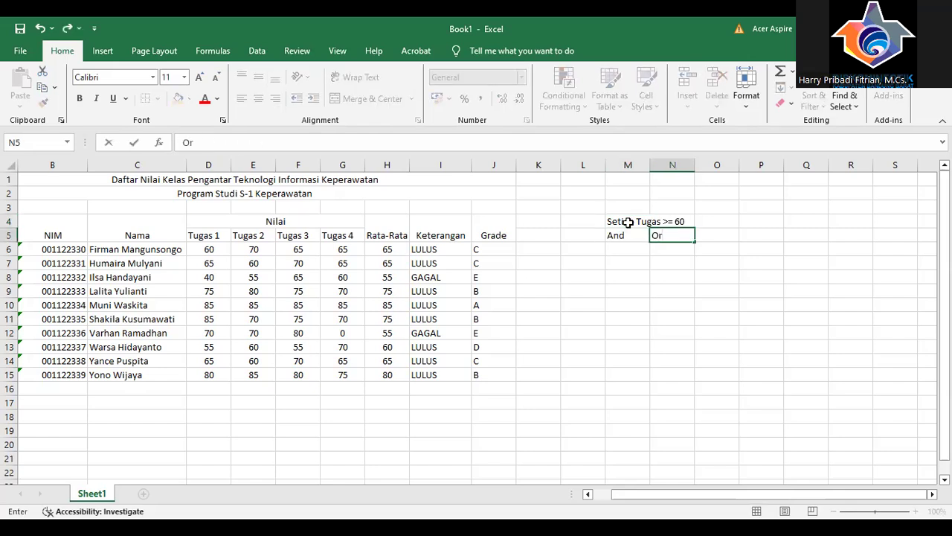
- Middle-align the header cells B4:N5 vertically
{"action": "left_click_drag", "start_coordinate": [54, 221], "coordinate": [672, 237]}
{"action": "left_click", "coordinate": [258, 76]}
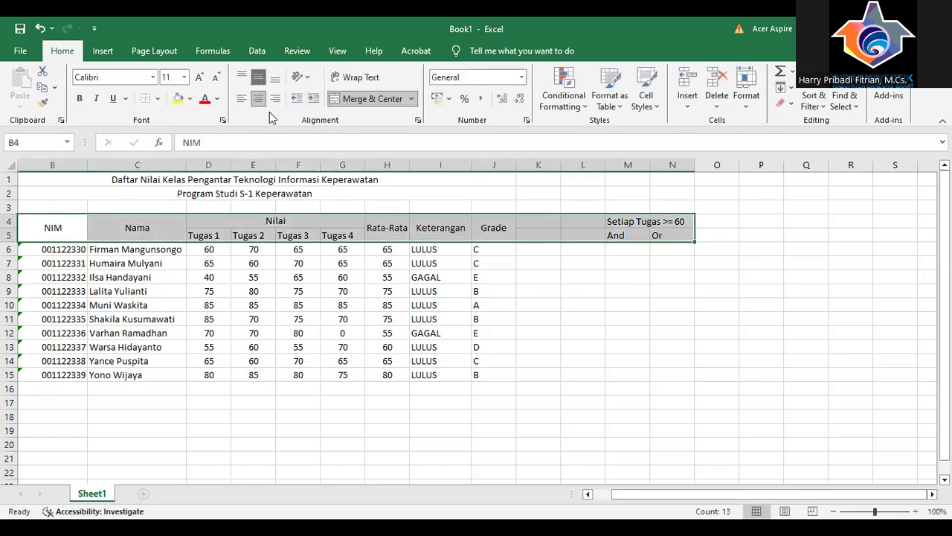
{"action": "left_click", "coordinate": [590, 275]}
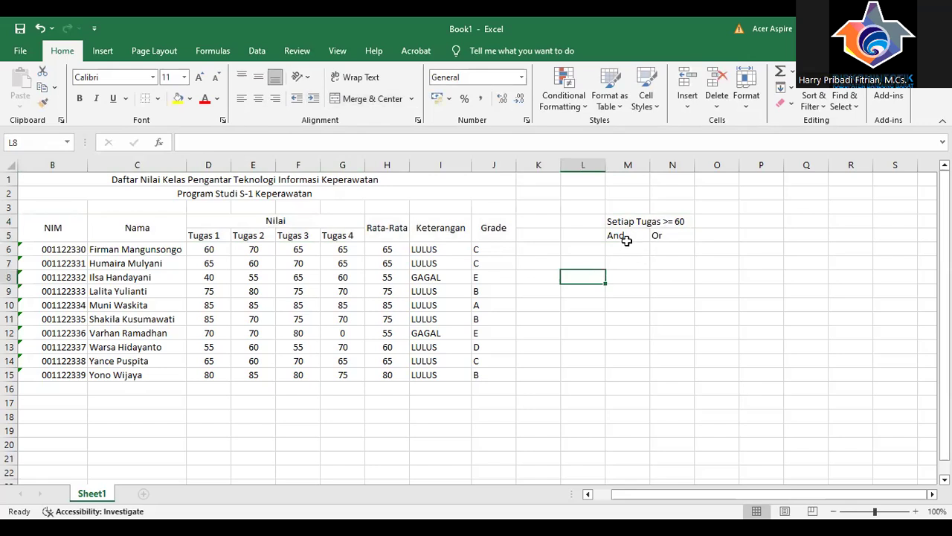
- Center the "And" and "Or" subheadings in M5:N5 horizontally
{"action": "left_click_drag", "start_coordinate": [627, 240], "coordinate": [669, 236]}
{"action": "left_click", "coordinate": [258, 98]}
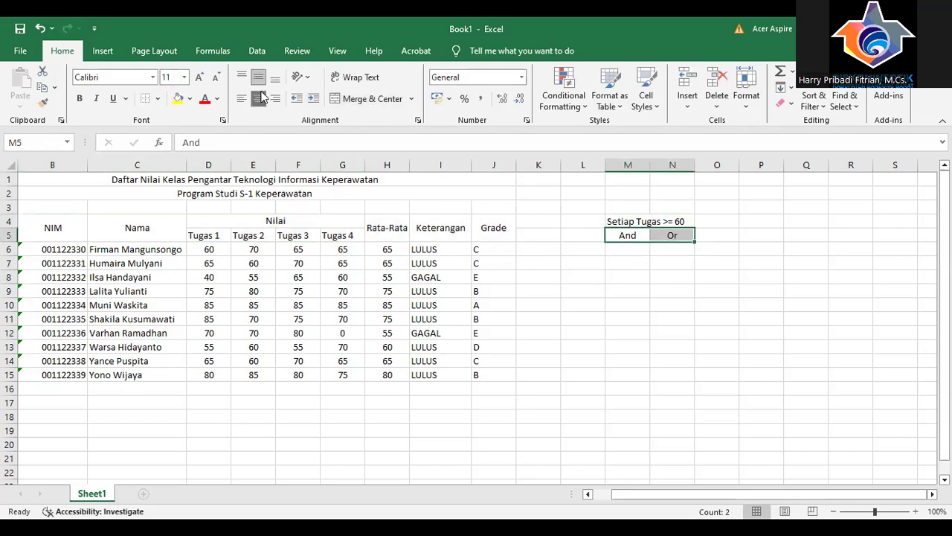
{"action": "left_click", "coordinate": [625, 250]}
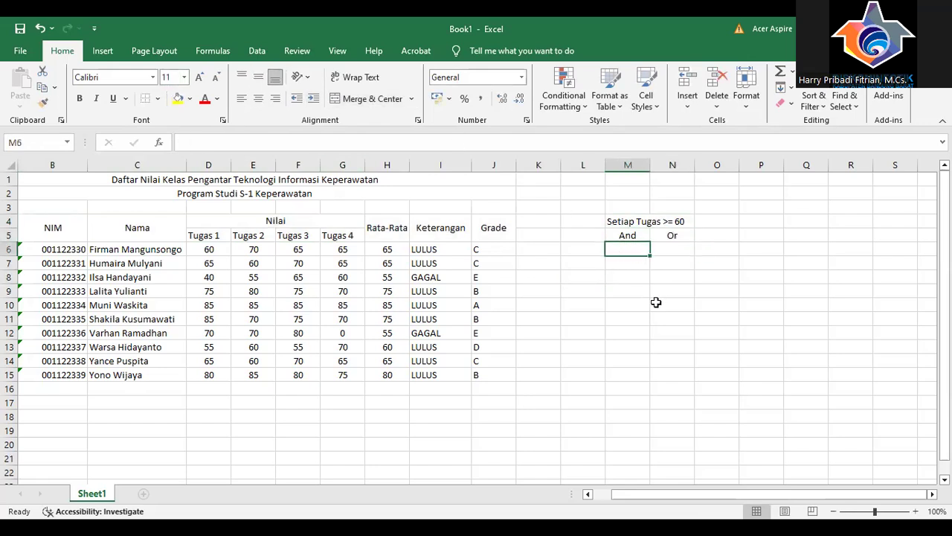
- Merge and center the "Setiap Tugas >= 60" heading across M4:N4
{"action": "left_click", "coordinate": [622, 221]}
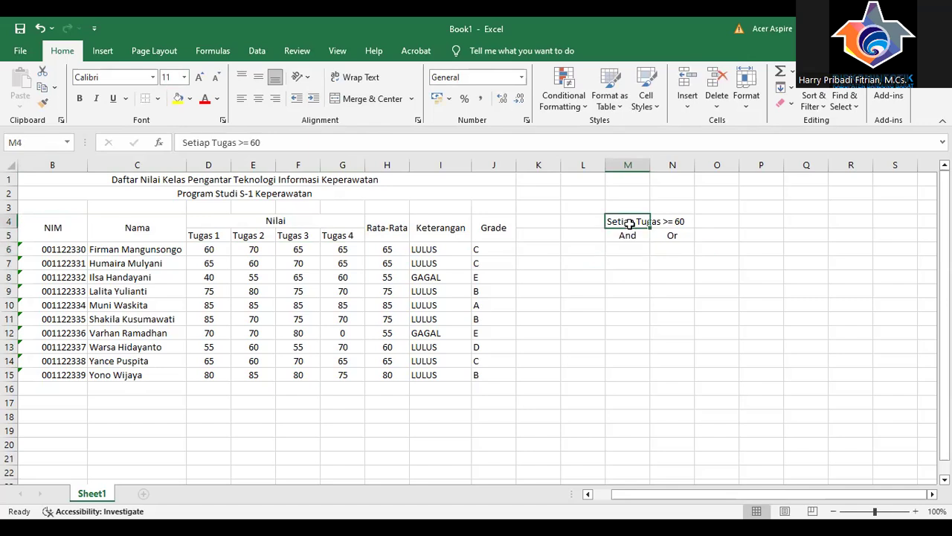
{"action": "left_click_drag", "start_coordinate": [622, 221], "coordinate": [673, 221]}
{"action": "left_click", "coordinate": [350, 98]}
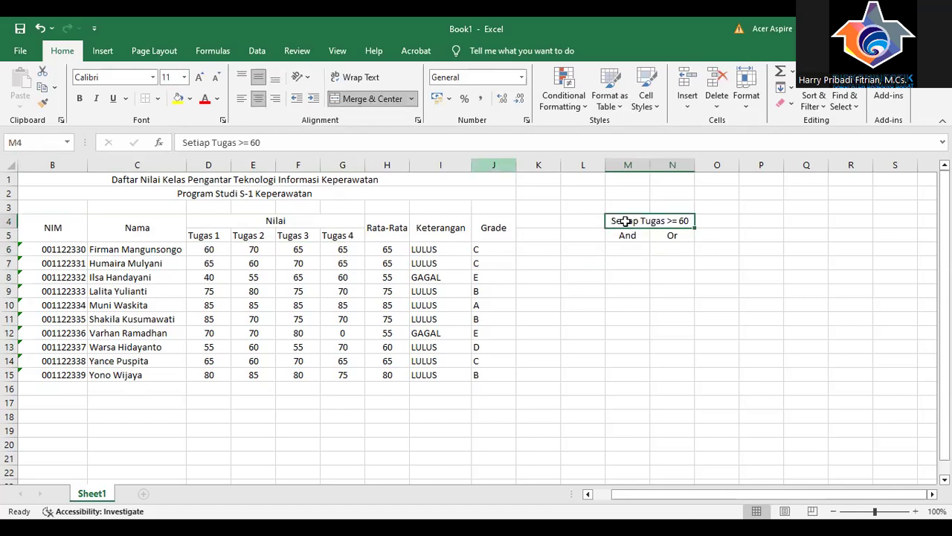
- Start an AND function in M6, up to its opening parenthesis
{"action": "left_click", "coordinate": [628, 250]}
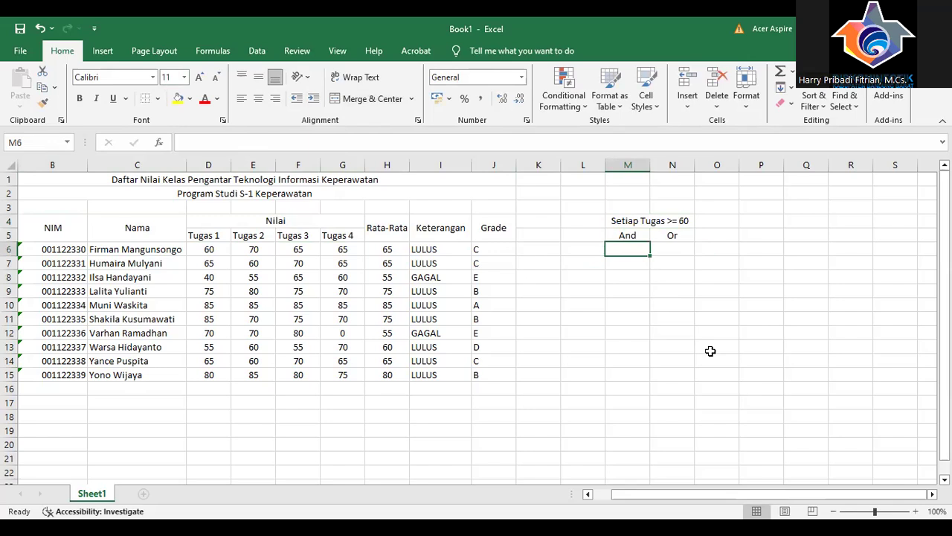
{"action": "type", "text": "="}
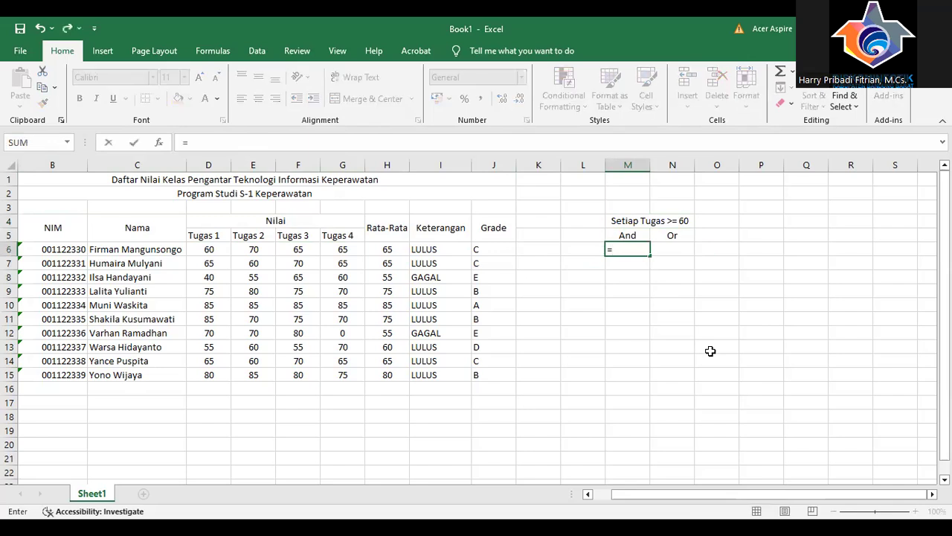
{"action": "type", "text": "and"}
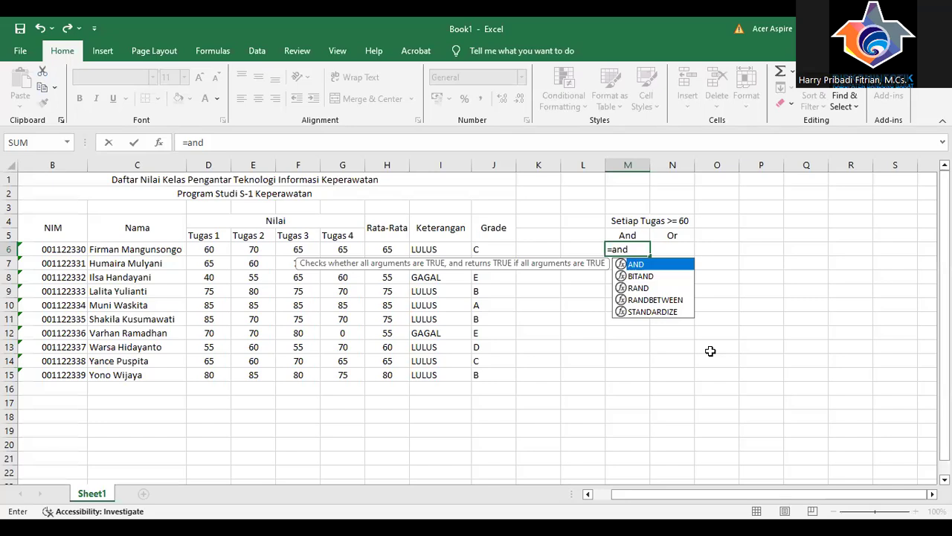
{"action": "type", "text": "("}
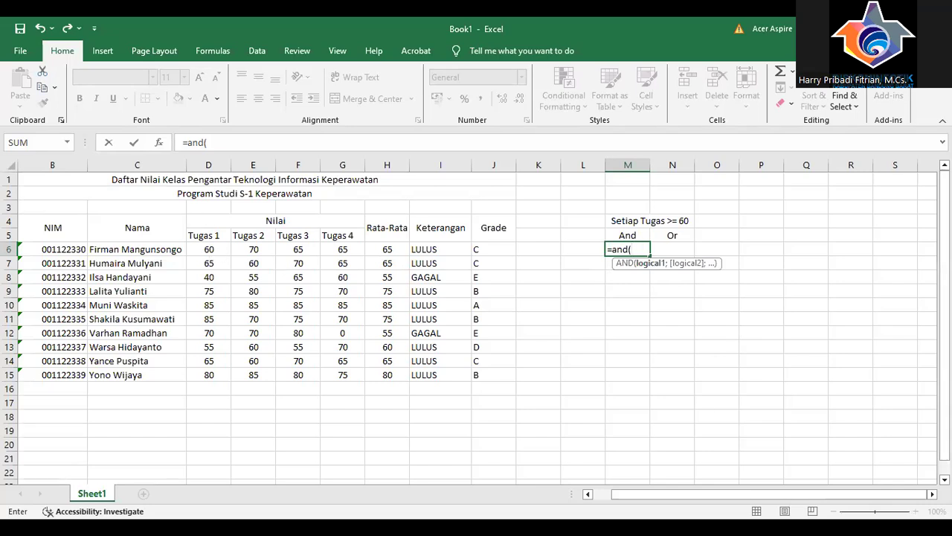
{"action": "left_click", "coordinate": [582, 249]}
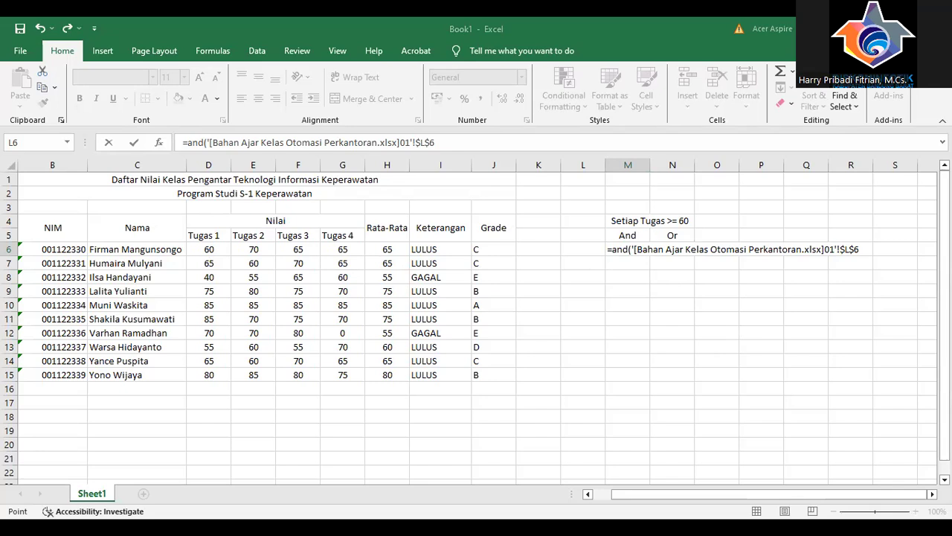
{"action": "key", "text": "ctrl+Page_Down"}
{"action": "left_click", "coordinate": [672, 333]}
{"action": "key", "text": "BackSpace"}
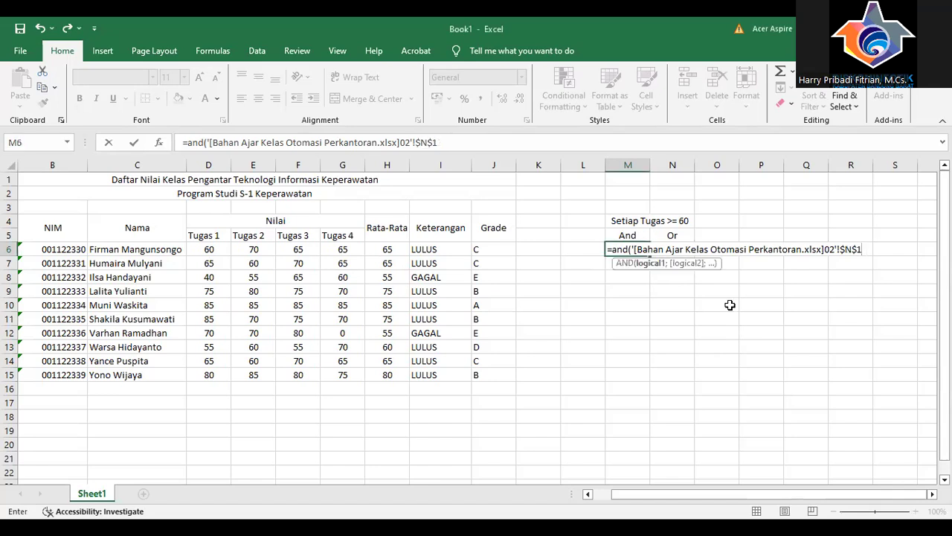
{"action": "key", "text": "BackSpace"}
{"action": "key", "text": "BackSpace"}
{"action": "key", "text": "BackSpace"}
{"action": "key", "text": "BackSpace"}
{"action": "key", "text": "BackSpace"}
{"action": "key", "text": "BackSpace"}
{"action": "key", "text": "BackSpace"}
{"action": "key", "text": "BackSpace"}
{"action": "key", "text": "BackSpace"}
{"action": "key", "text": "BackSpace"}
{"action": "key", "text": "BackSpace"}
{"action": "key", "text": "BackSpace"}
{"action": "key", "text": "BackSpace"}
{"action": "key", "text": "BackSpace"}
{"action": "key", "text": "BackSpace"}
{"action": "key", "text": "BackSpace"}
{"action": "key", "text": "BackSpace"}
{"action": "key", "text": "BackSpace"}
{"action": "key", "text": "BackSpace"}
{"action": "key", "text": "BackSpace"}
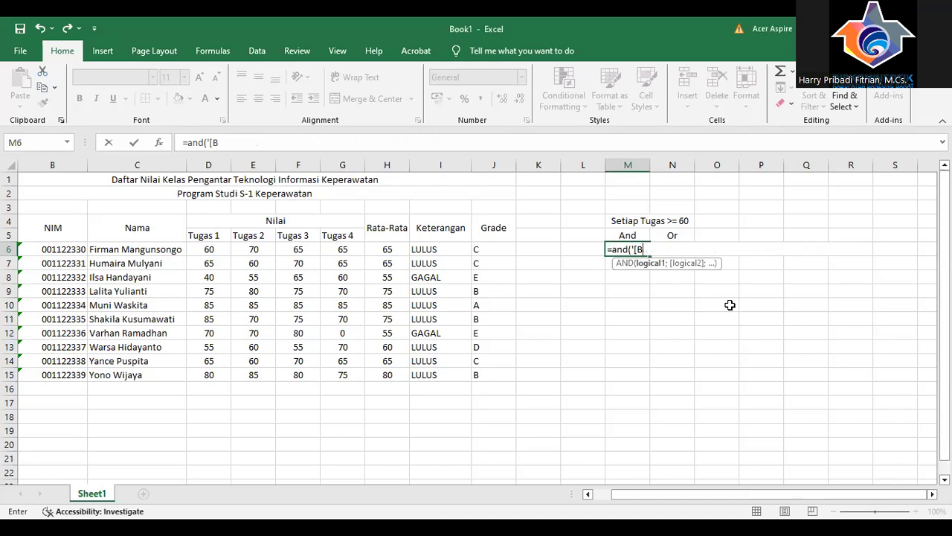
{"action": "key", "text": "BackSpace"}
{"action": "key", "text": "BackSpace"}
{"action": "key", "text": "BackSpace"}
{"action": "key", "text": "BackSpace"}
{"action": "key", "text": "BackSpace"}
{"action": "key", "text": "BackSpace"}
{"action": "key", "text": "BackSpace"}
{"action": "key", "text": "BackSpace"}
{"action": "key", "text": "Return"}
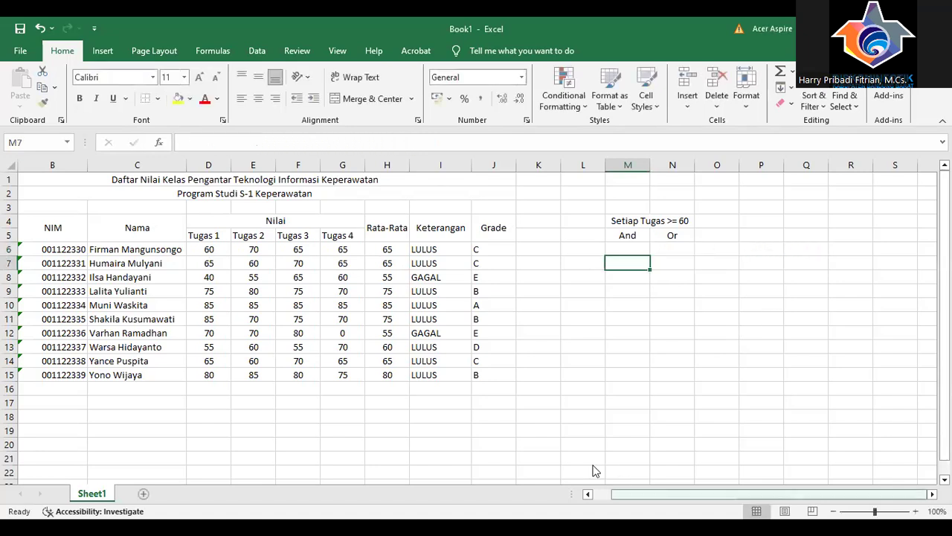
{"action": "key", "text": "alt+Tab"}
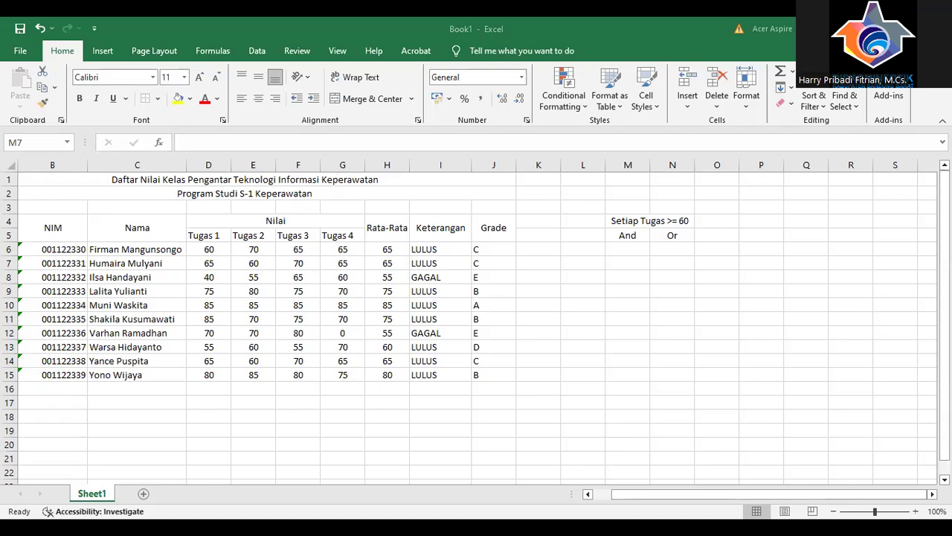
{"action": "left_click", "coordinate": [636, 247]}
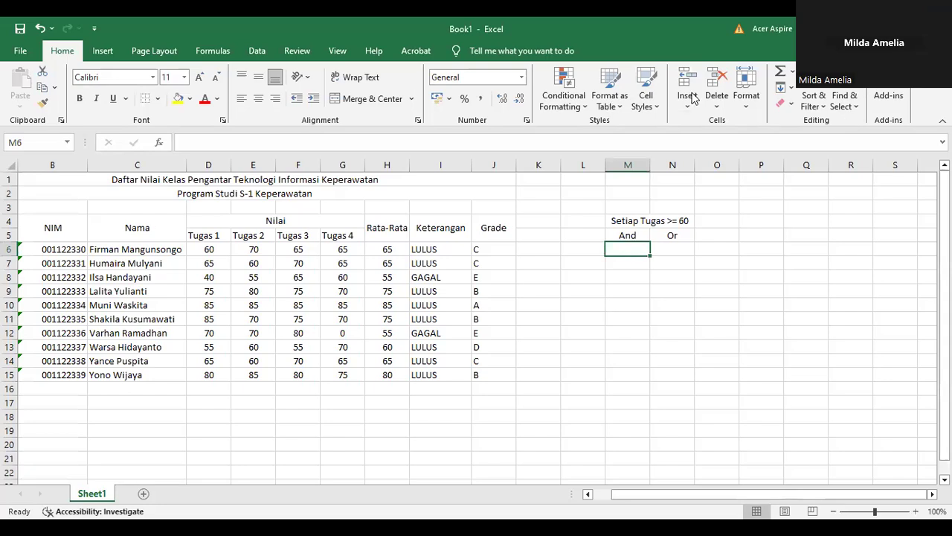
{"action": "left_click", "coordinate": [558, 221]}
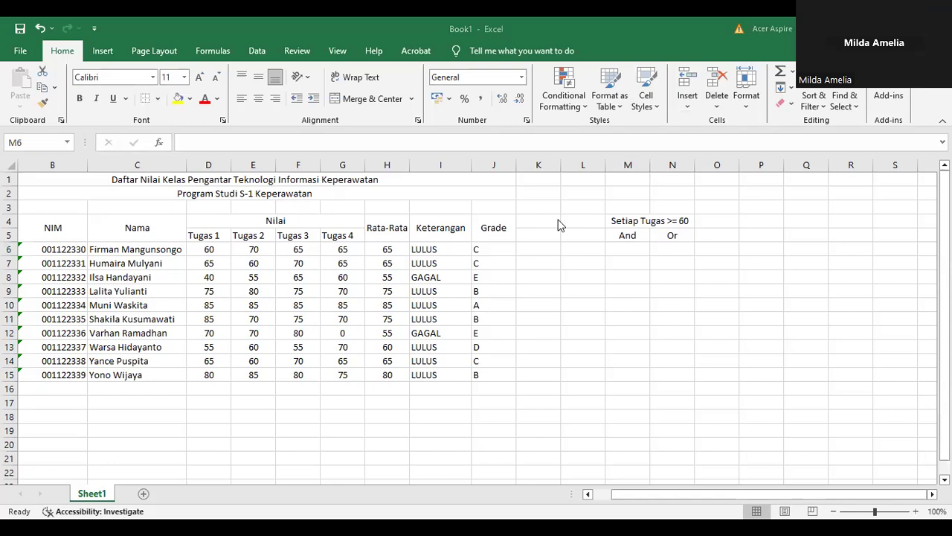
- Begin an AND formula in M6 with the conditions D6>=60 and E6>=60 for Tugas 1 and Tugas 2
{"action": "left_click", "coordinate": [630, 252]}
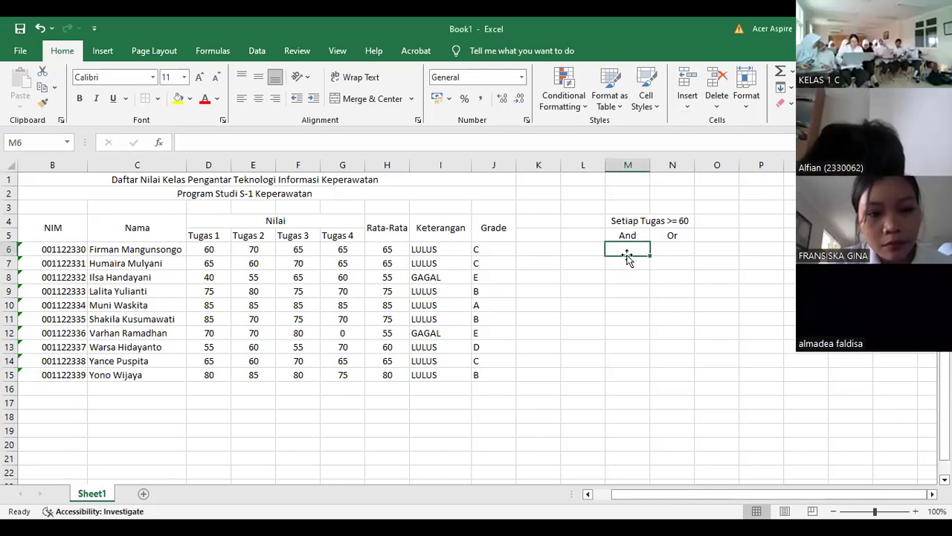
{"action": "type", "text": "="}
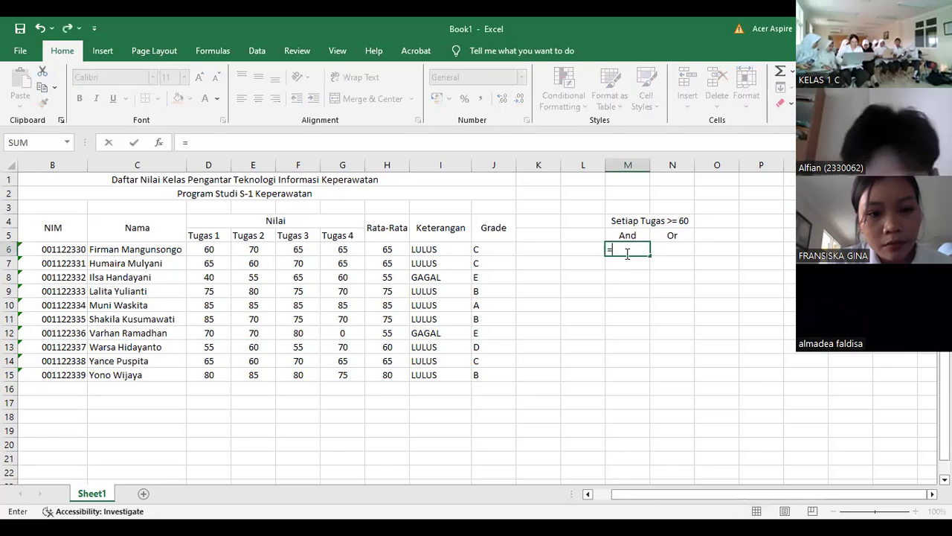
{"action": "type", "text": "and("}
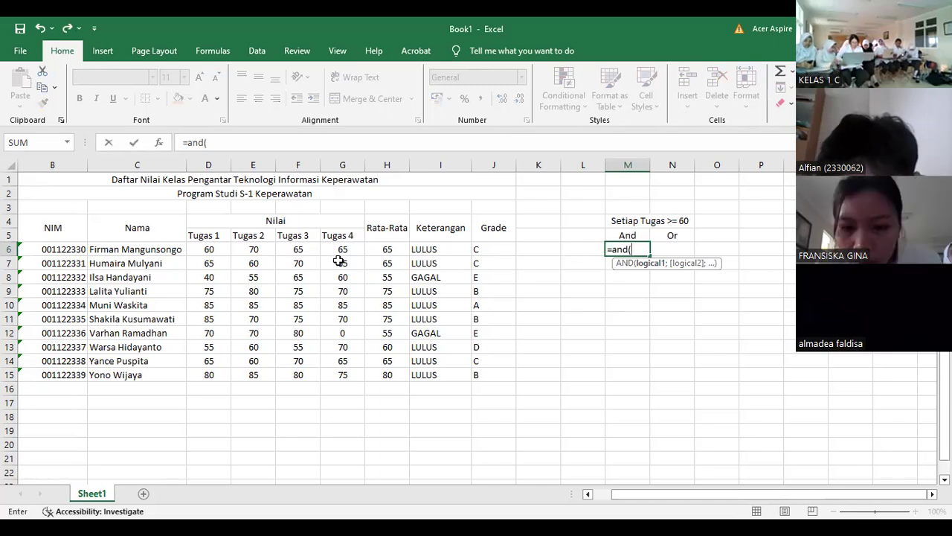
{"action": "left_click", "coordinate": [209, 248]}
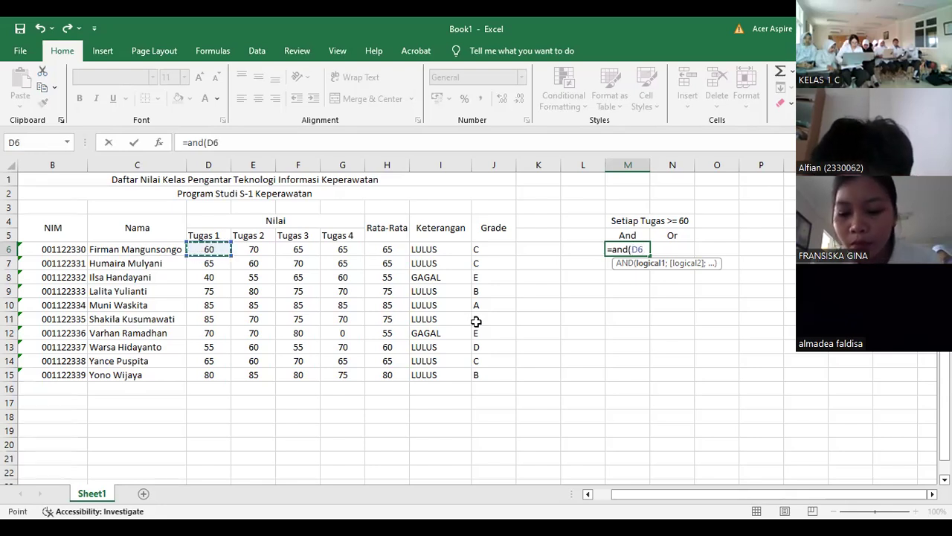
{"action": "type", "text": ">=60"}
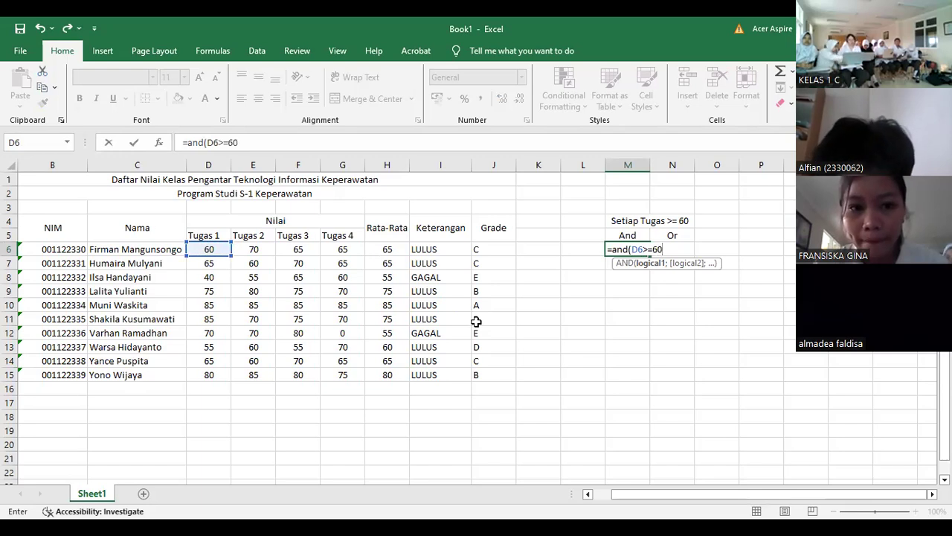
{"action": "type", "text": ";"}
{"action": "left_click", "coordinate": [248, 249]}
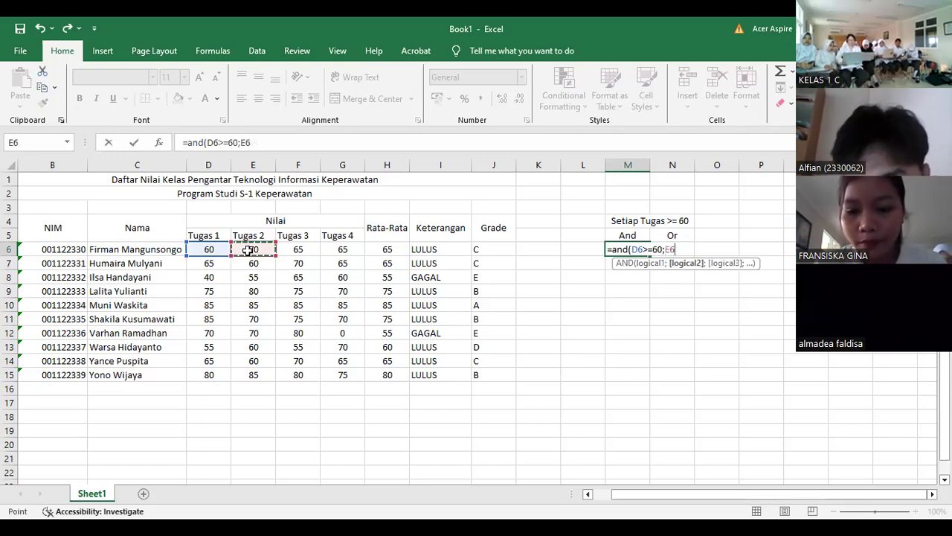
{"action": "type", "text": ">=6"}
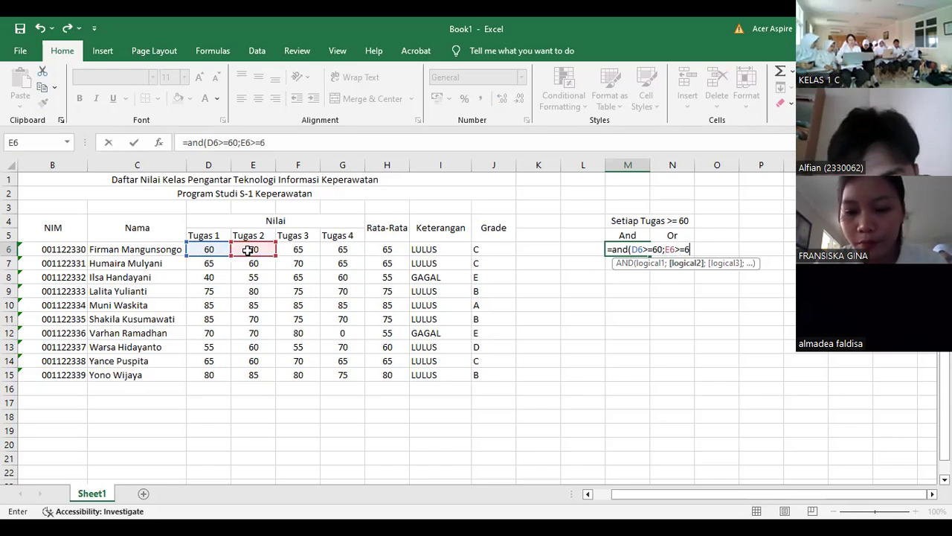
{"action": "type", "text": "0"}
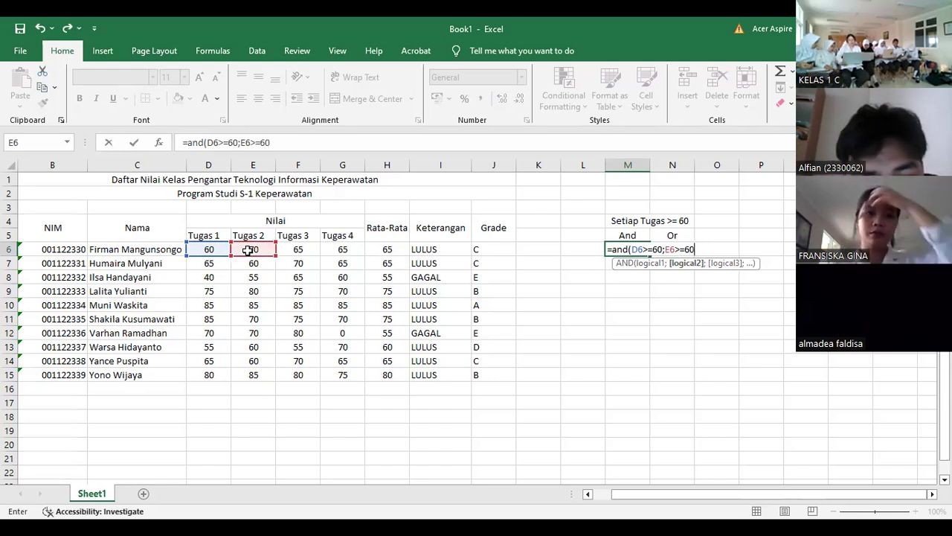
- Complete the AND formula in M6 with the conditions F6>=60 and G6>=60 for Tugas 3 and Tugas 4
{"action": "type", "text": ";"}
{"action": "left_click", "coordinate": [296, 251]}
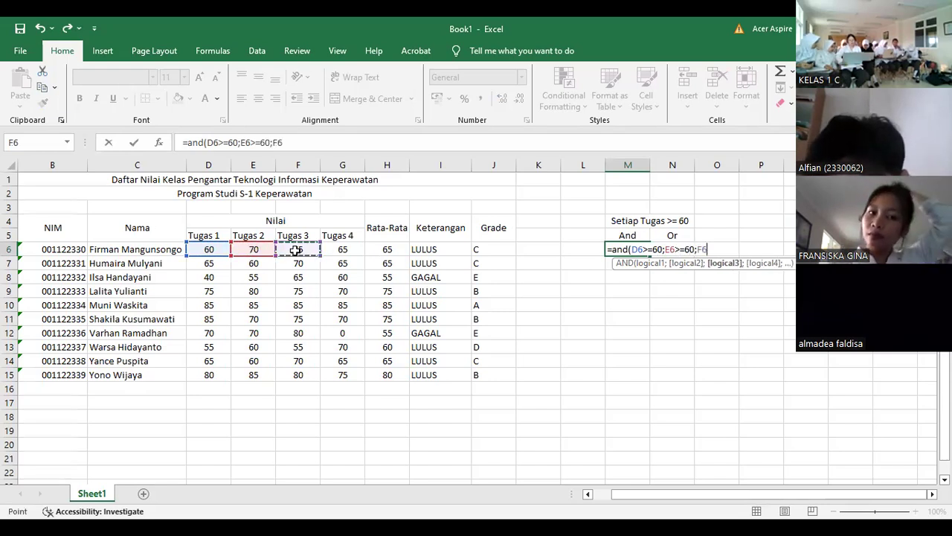
{"action": "type", "text": ">=60"}
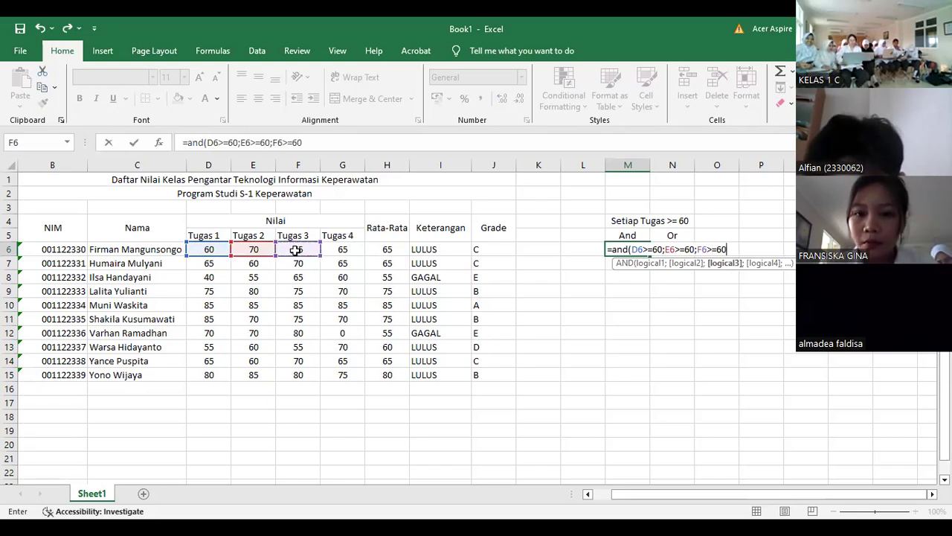
{"action": "type", "text": ";"}
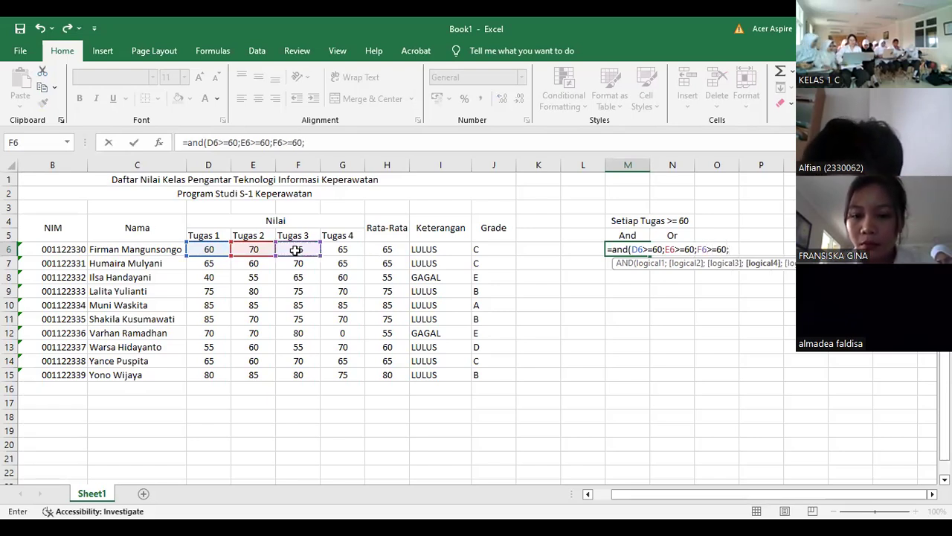
{"action": "left_click", "coordinate": [338, 250]}
{"action": "type", "text": ">="}
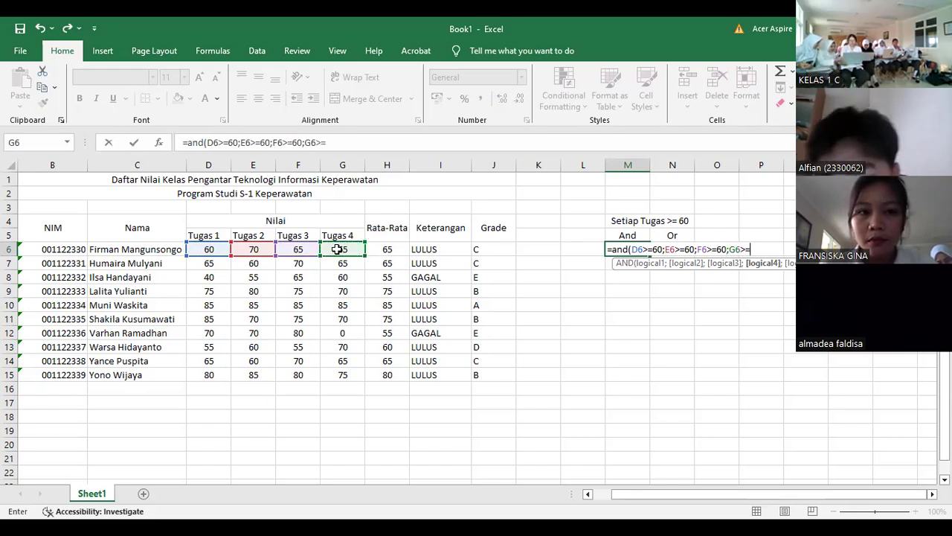
{"action": "type", "text": "60"}
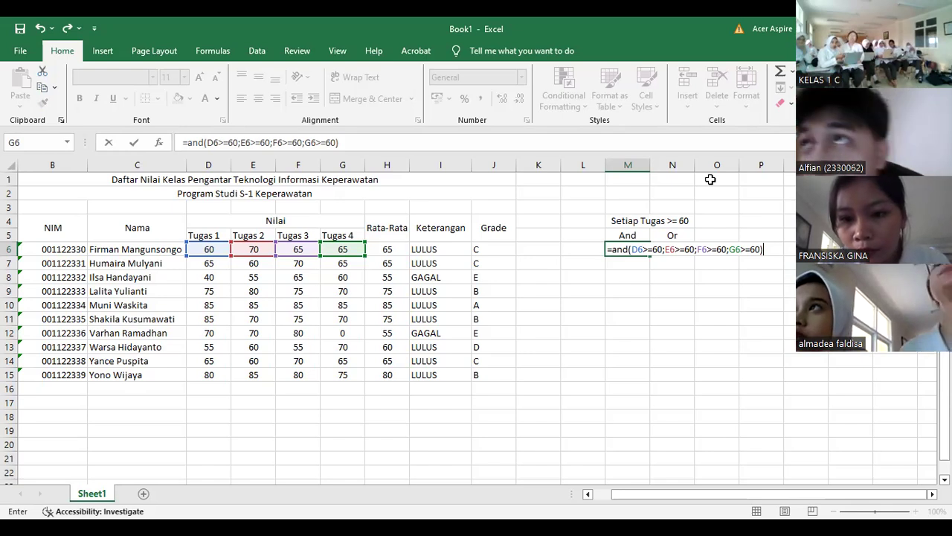
{"action": "key", "text": "Return"}
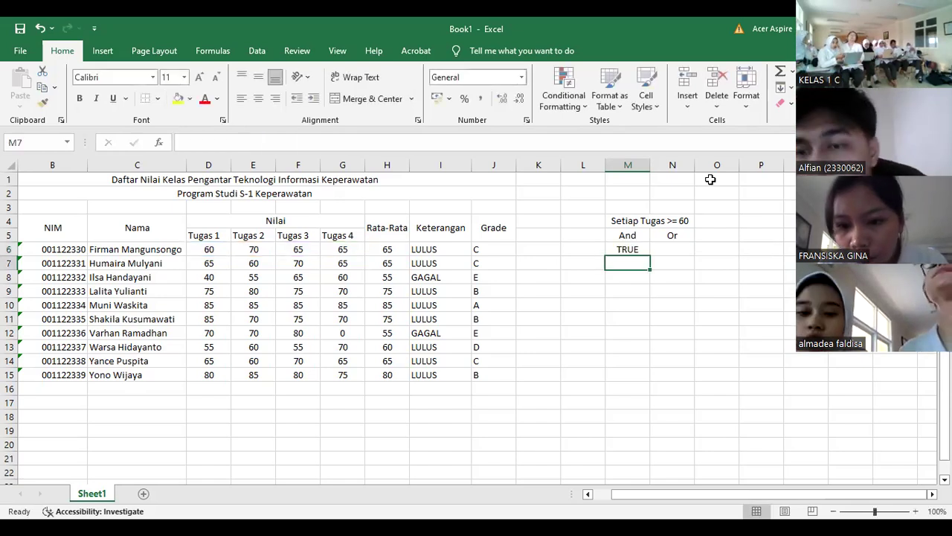
- Review the AND formula in M6 and fill it down through M15
{"action": "left_click", "coordinate": [631, 250]}
{"action": "double_click", "coordinate": [634, 248]}
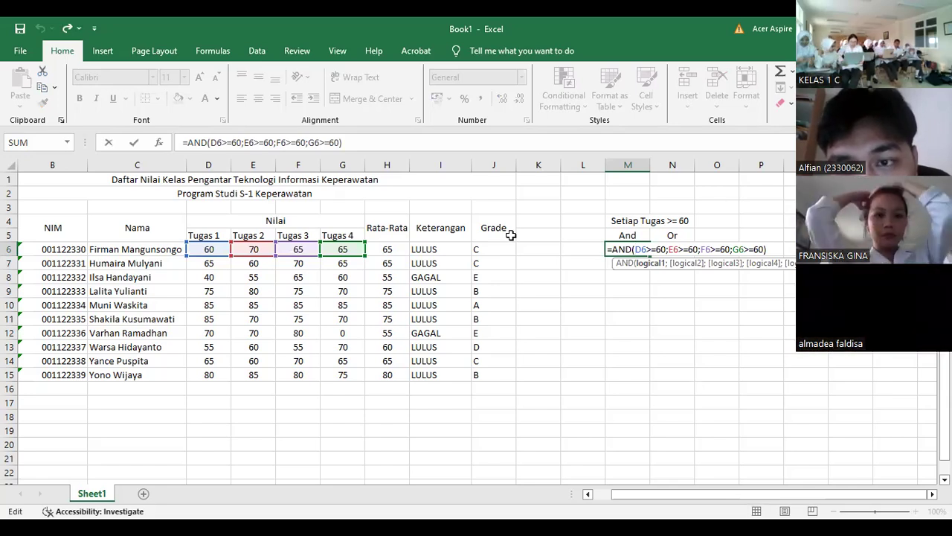
{"action": "key", "text": "Return"}
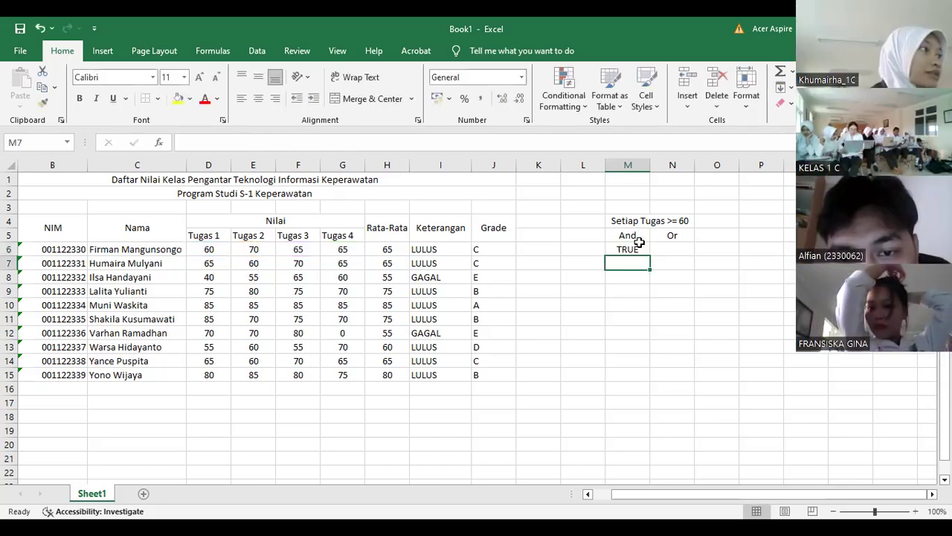
{"action": "left_click", "coordinate": [640, 251]}
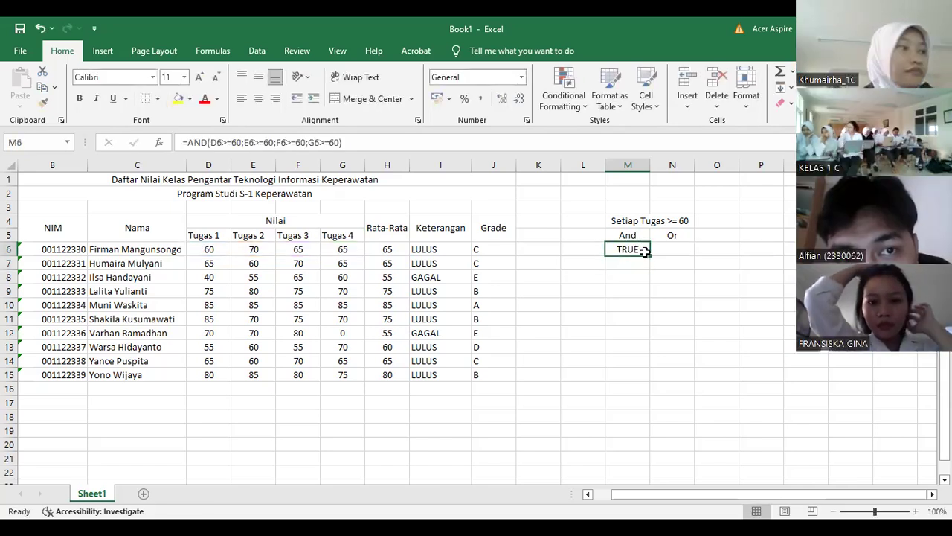
{"action": "left_click_drag", "start_coordinate": [649, 255], "coordinate": [662, 381]}
- Begin an OR formula in N6 with the conditions D6>=60 and E6>=60 for Tugas 1 and Tugas 2
{"action": "left_click", "coordinate": [672, 249]}
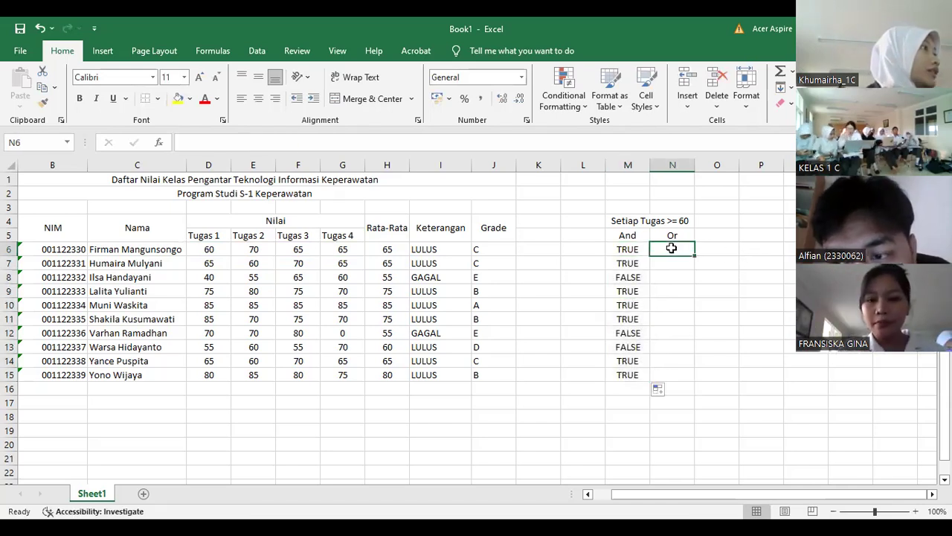
{"action": "type", "text": "="}
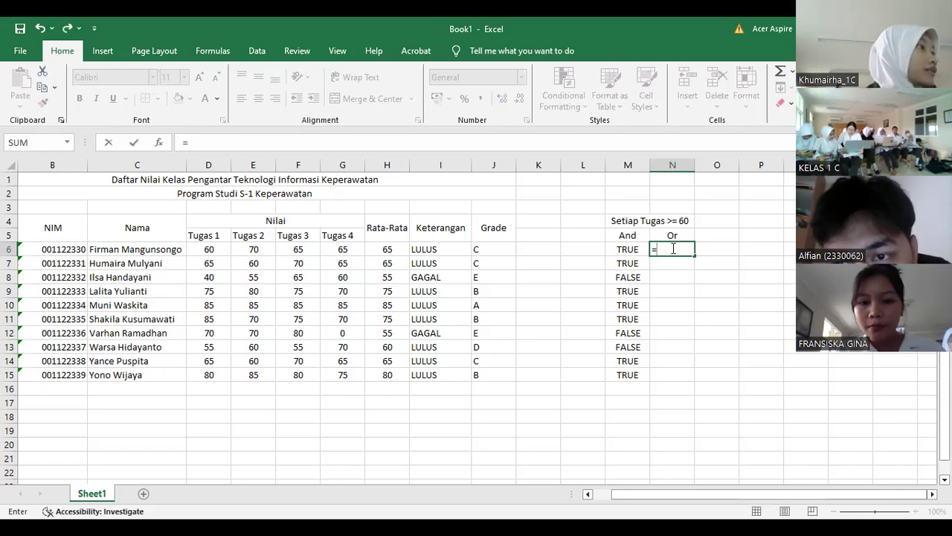
{"action": "type", "text": "or"}
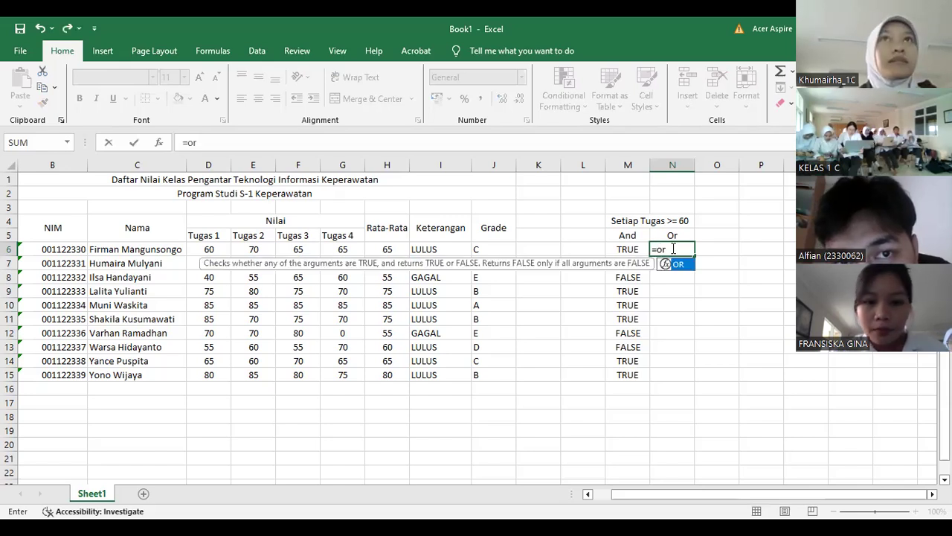
{"action": "type", "text": "("}
{"action": "left_click", "coordinate": [214, 249]}
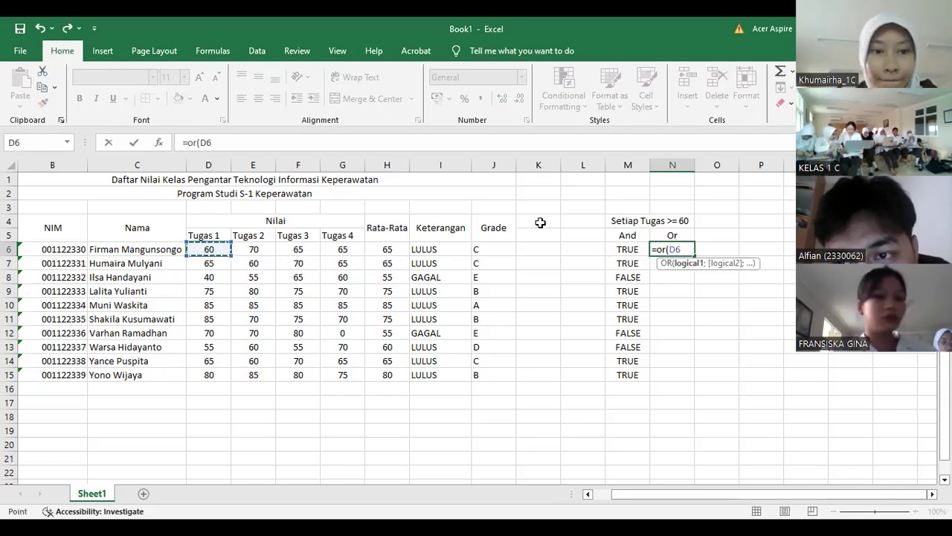
{"action": "type", "text": ">=60;"}
{"action": "left_click", "coordinate": [248, 249]}
{"action": "type", "text": ">=60"}
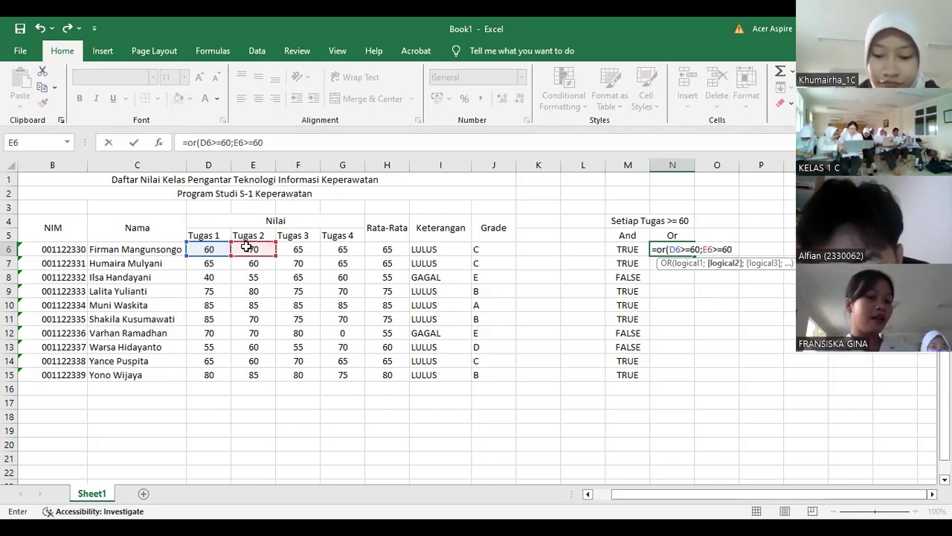
- Complete the OR formula in N6 with the conditions F6>=60 and G6>=60 for Tugas 3 and Tugas 4
{"action": "type", "text": ";"}
{"action": "left_click", "coordinate": [291, 249]}
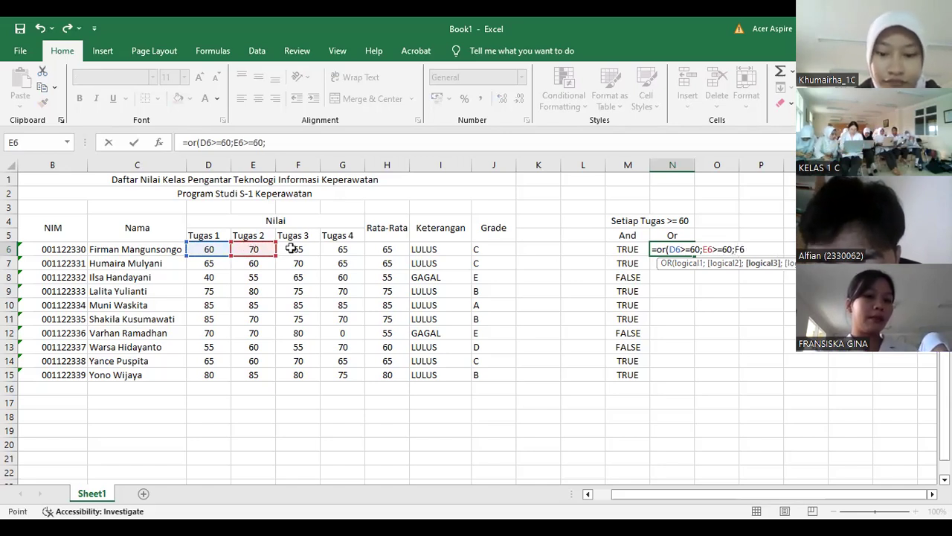
{"action": "type", "text": ">=60;"}
{"action": "left_click", "coordinate": [352, 249]}
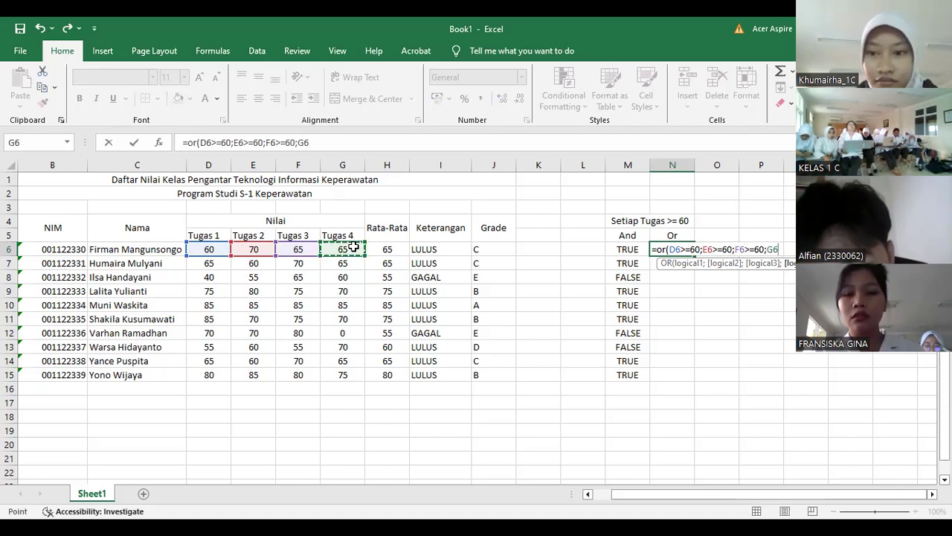
{"action": "type", "text": ">"}
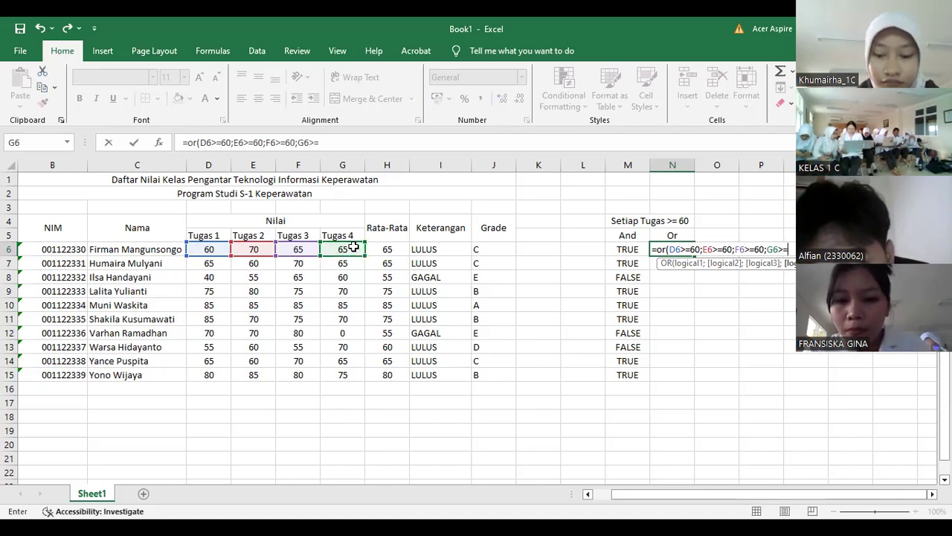
{"action": "type", "text": "=60"}
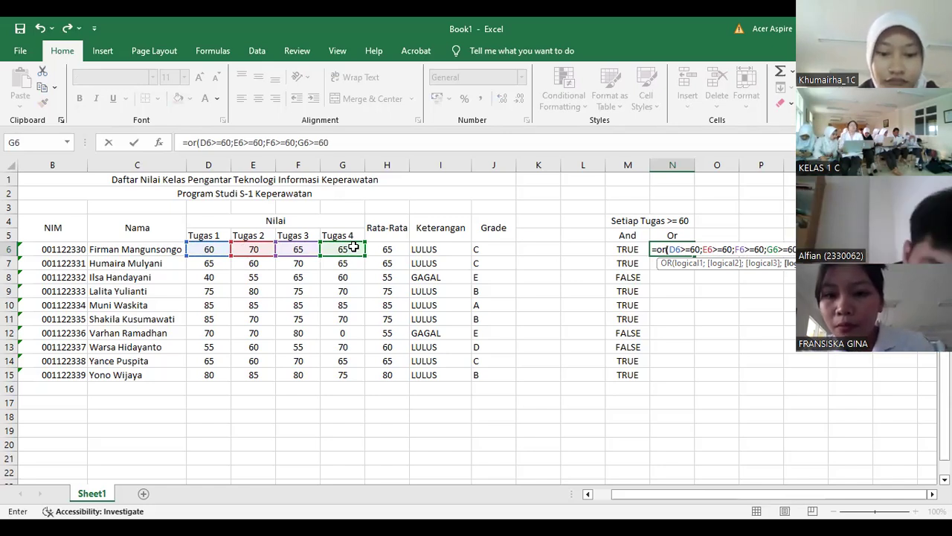
{"action": "type", "text": ")"}
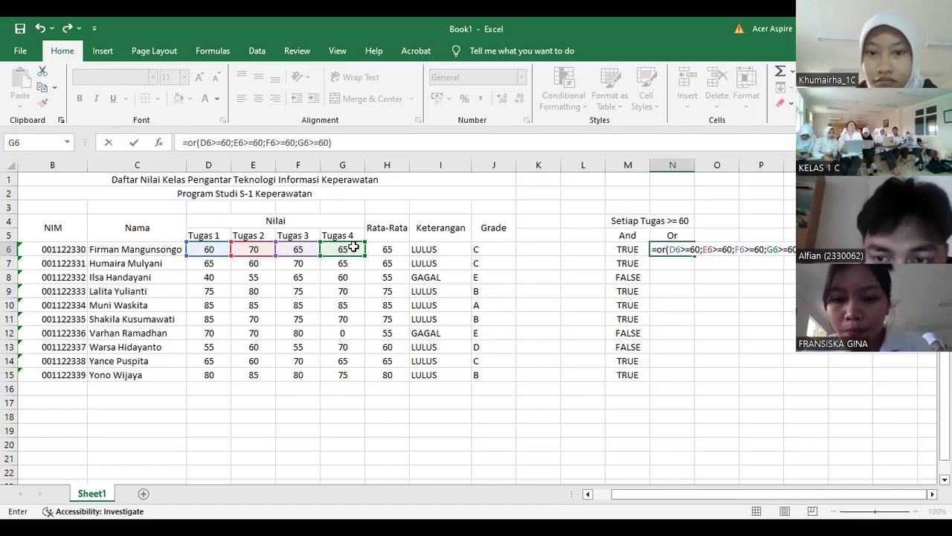
{"action": "key", "text": "Return"}
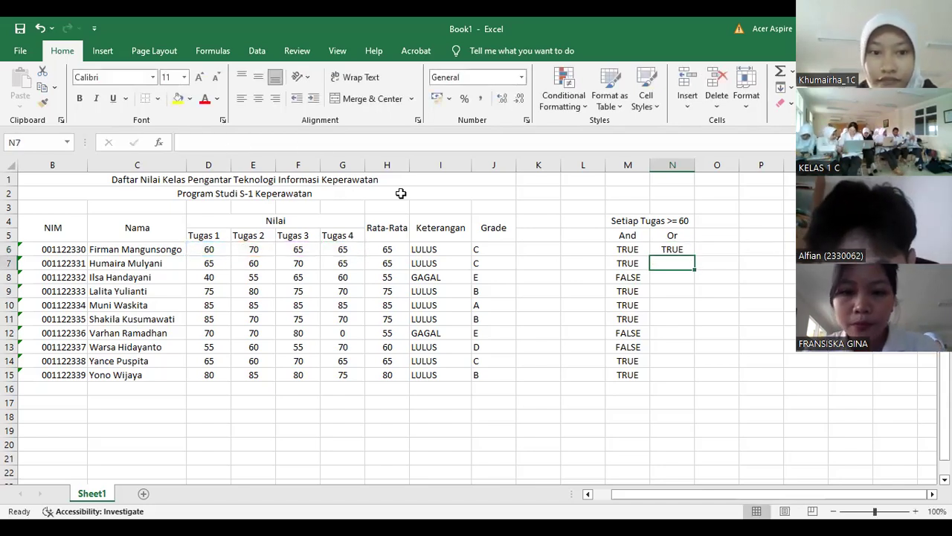
- Fill the OR formula in N6 down through N15
{"action": "left_click", "coordinate": [673, 250]}
{"action": "left_click_drag", "start_coordinate": [694, 255], "coordinate": [690, 381]}
- Remove and restore the equals sign in the D6>=60 condition of the AND formula in M6
{"action": "double_click", "coordinate": [615, 247]}
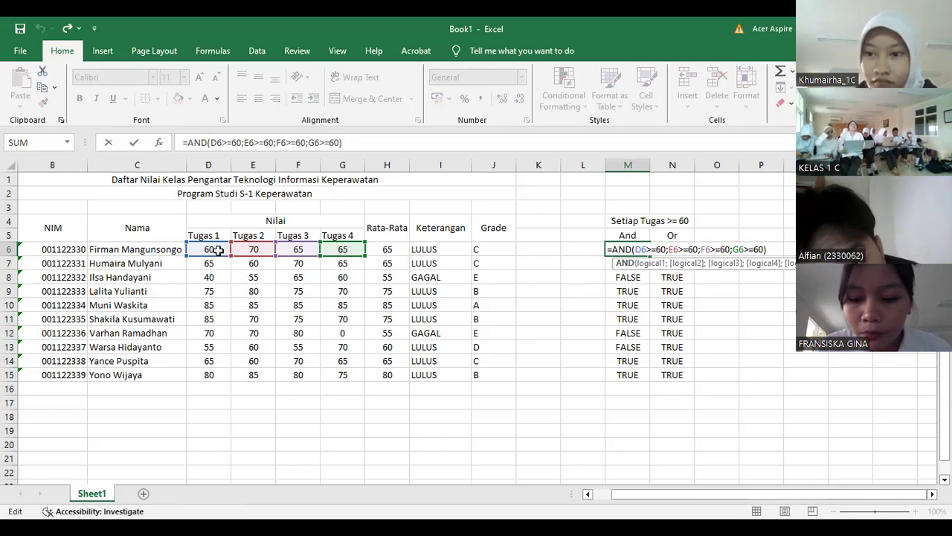
{"action": "left_click", "coordinate": [658, 248]}
{"action": "key", "text": "BackSpace"}
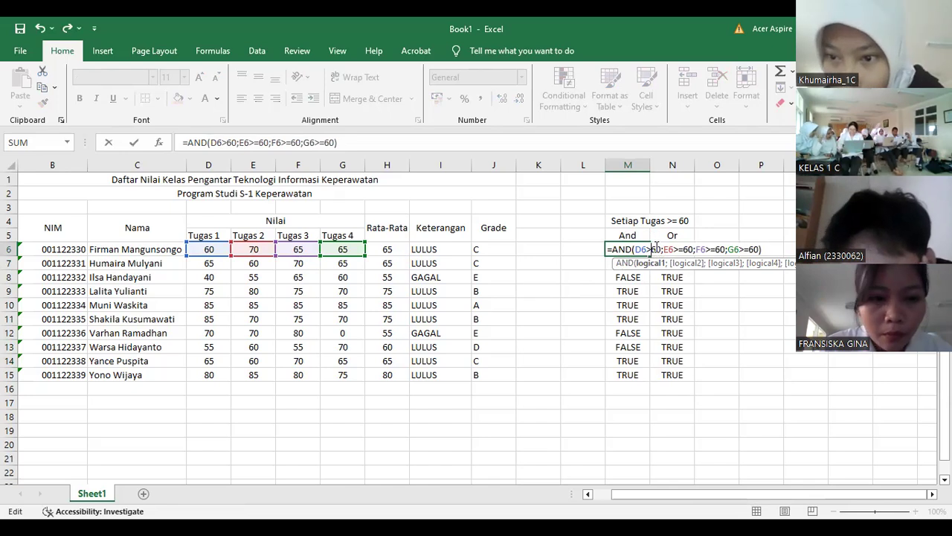
{"action": "type", "text": "="}
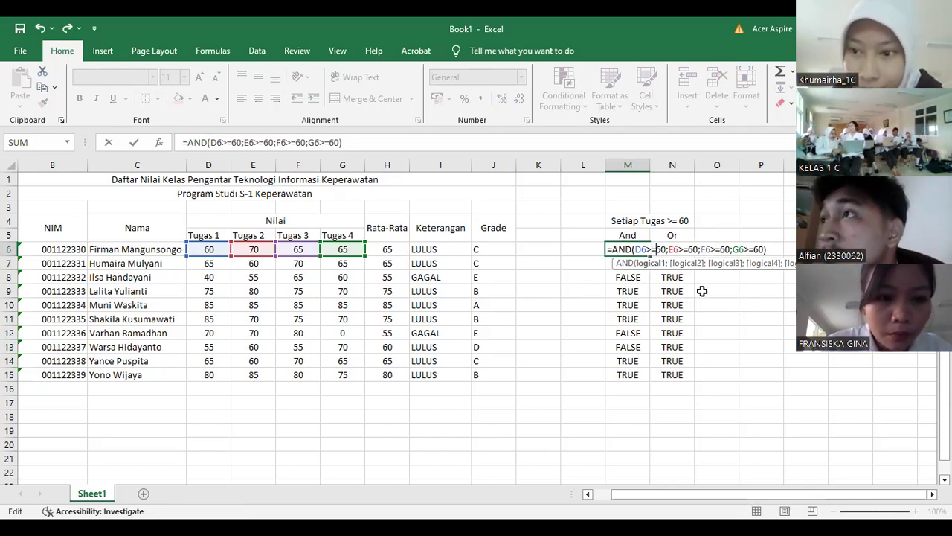
{"action": "left_click", "coordinate": [213, 250]}
{"action": "key", "text": "BackSpace"}
{"action": "key", "text": "BackSpace"}
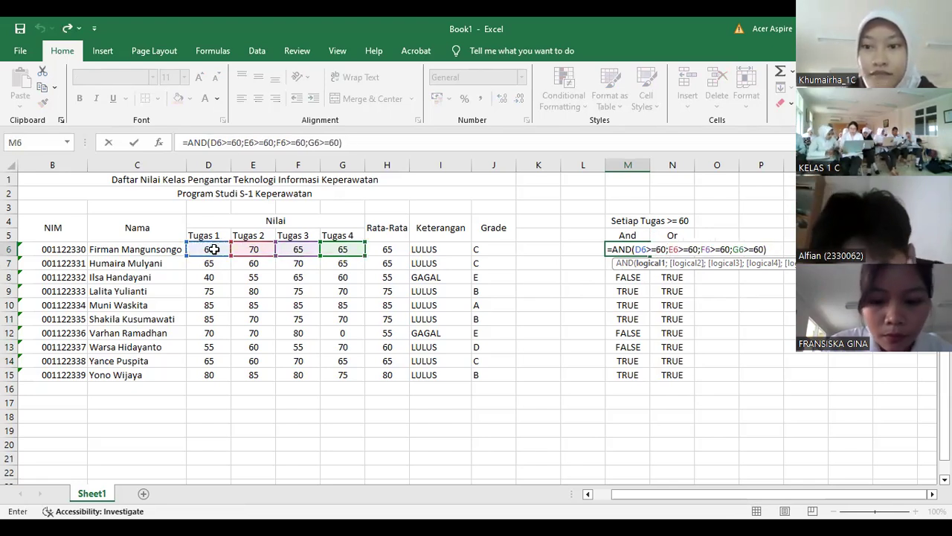
{"action": "key", "text": "Return"}
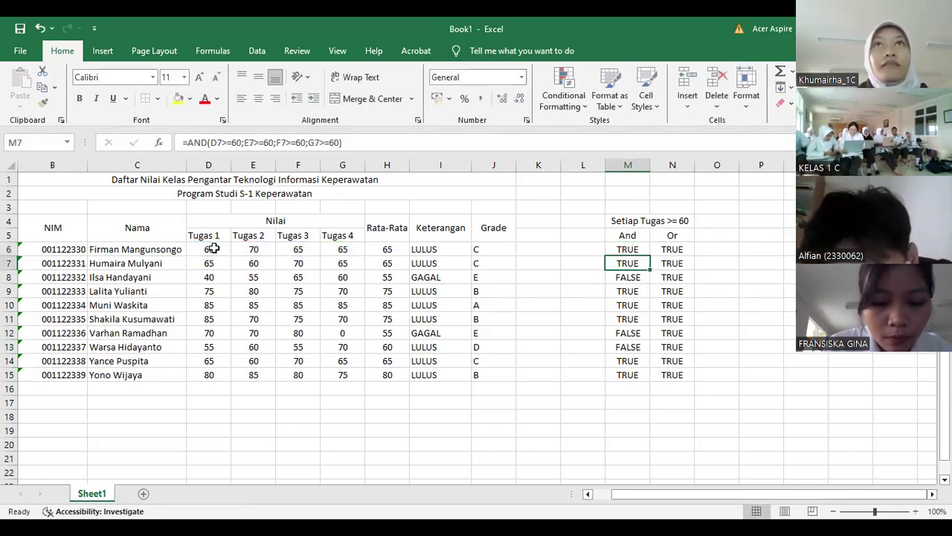
- Test the AND check by setting Tugas 1 in D6 to 50, inspect M6, and undo the score change
{"action": "left_click", "coordinate": [213, 249]}
{"action": "type", "text": "50"}
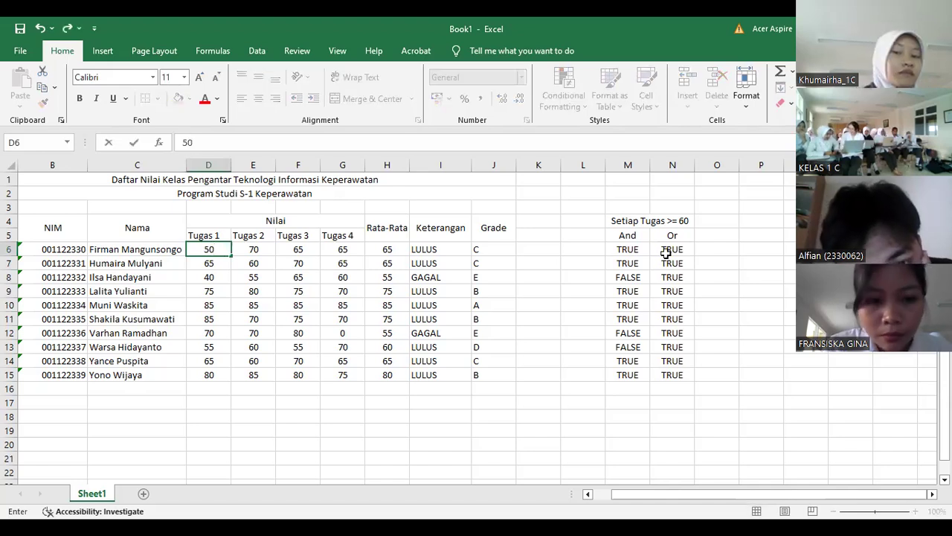
{"action": "key", "text": "Return"}
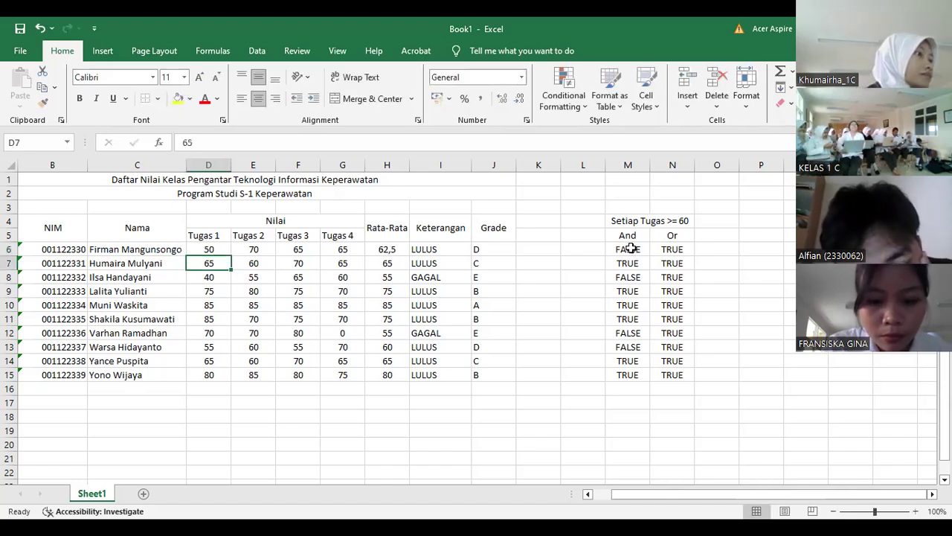
{"action": "left_click", "coordinate": [630, 248]}
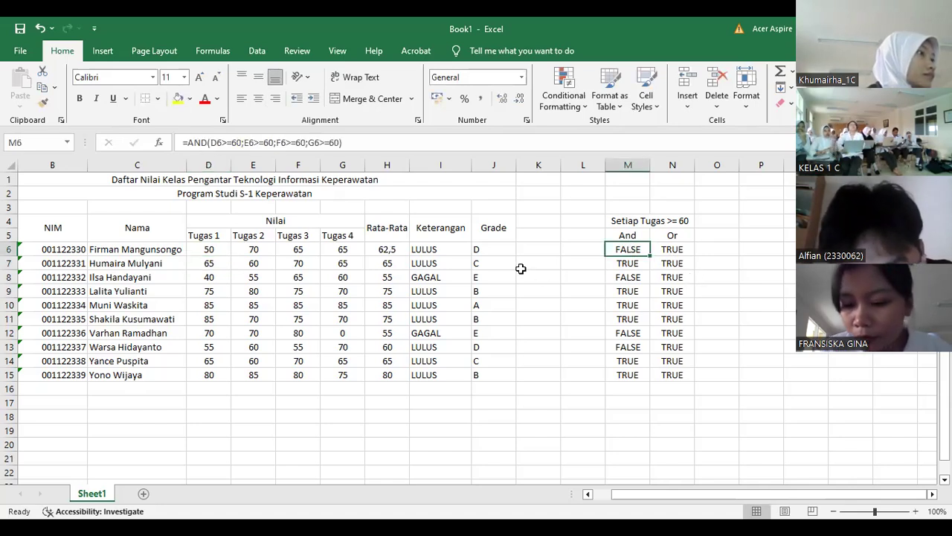
{"action": "key", "text": "ctrl+z"}
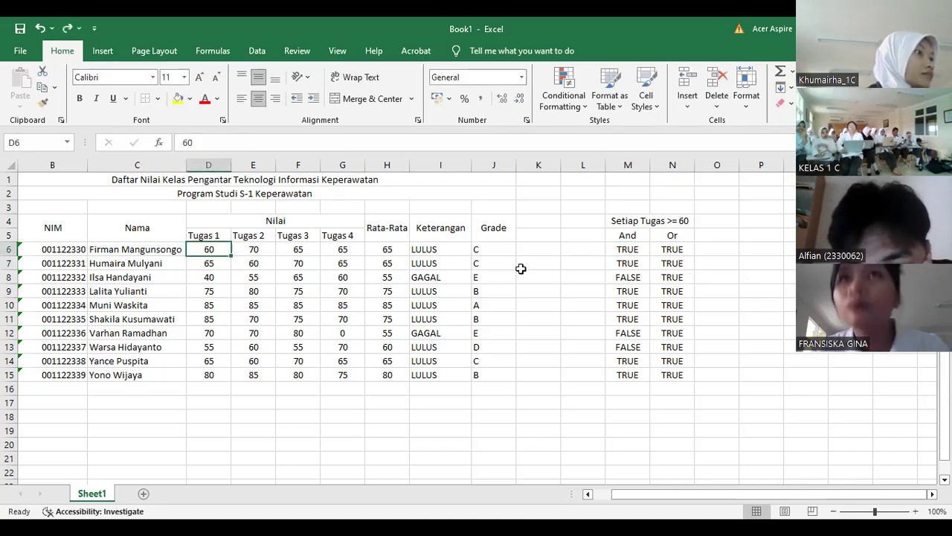
{"action": "left_click", "coordinate": [627, 250]}
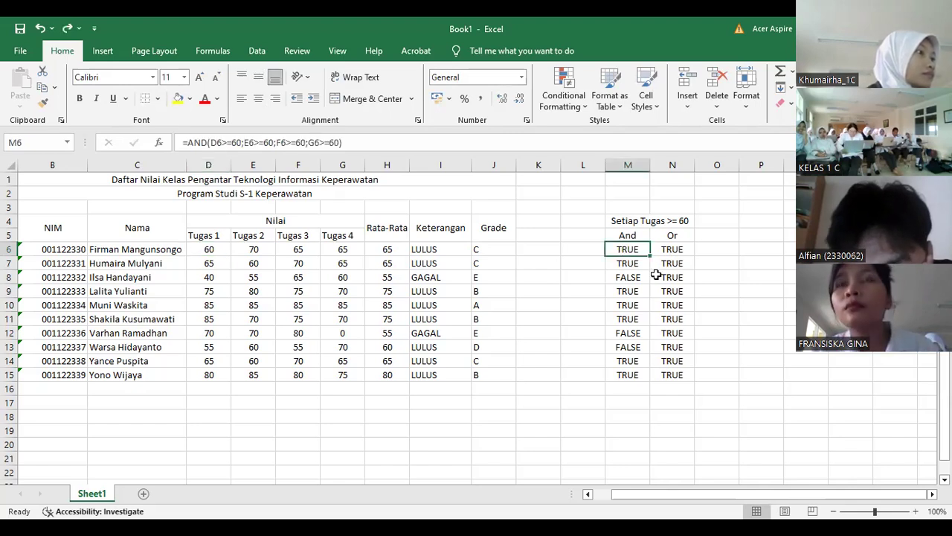
- Set all four assignment scores in row 6, Tugas 1 through Tugas 4, to 50 to test the OR check
{"action": "left_click", "coordinate": [673, 249]}
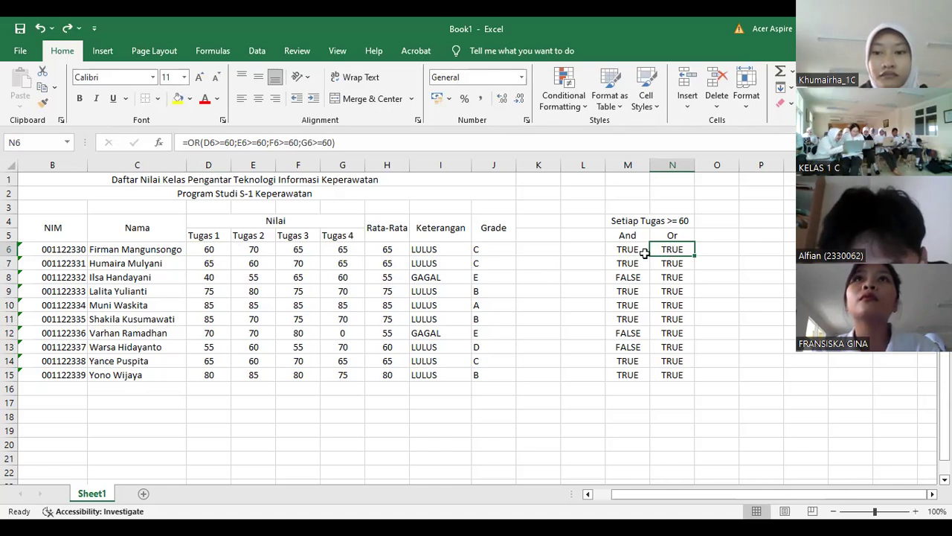
{"action": "left_click", "coordinate": [215, 251]}
{"action": "type", "text": "50"}
{"action": "key", "text": "Tab"}
{"action": "type", "text": "50"}
{"action": "key", "text": "Tab"}
{"action": "type", "text": "5"}
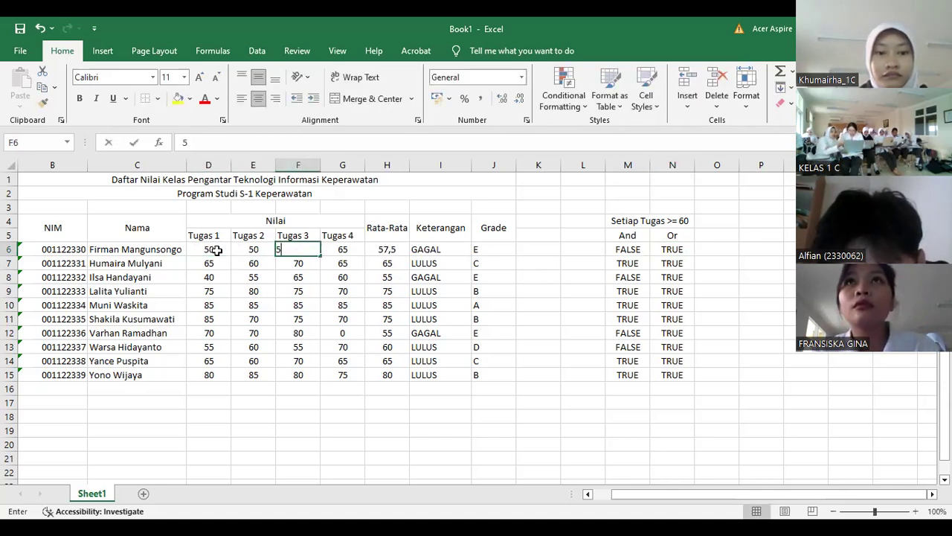
{"action": "type", "text": "0"}
{"action": "key", "text": "Tab"}
{"action": "type", "text": "50"}
{"action": "key", "text": "Return"}
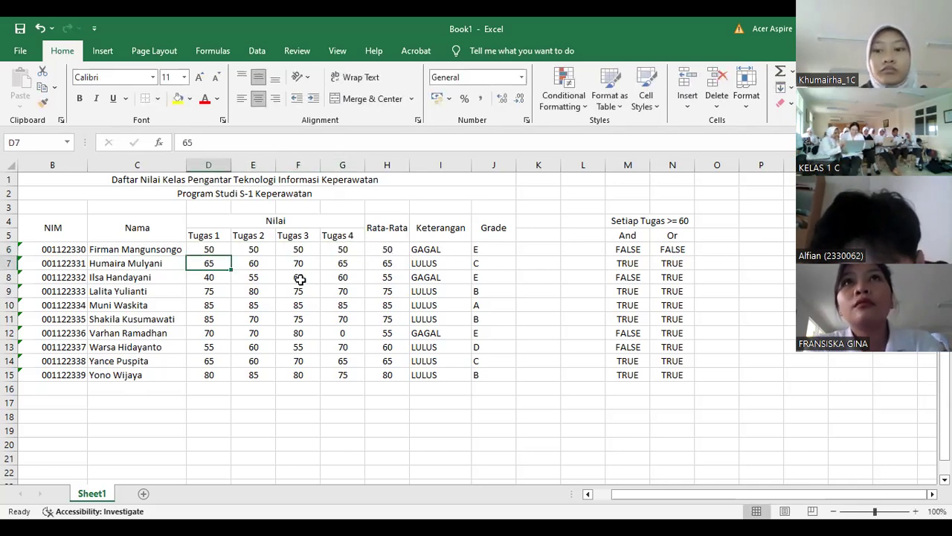
- Set the Tugas 4 score in G6 to 60 and check the OR result in N6
{"action": "left_click_drag", "start_coordinate": [210, 250], "coordinate": [338, 245]}
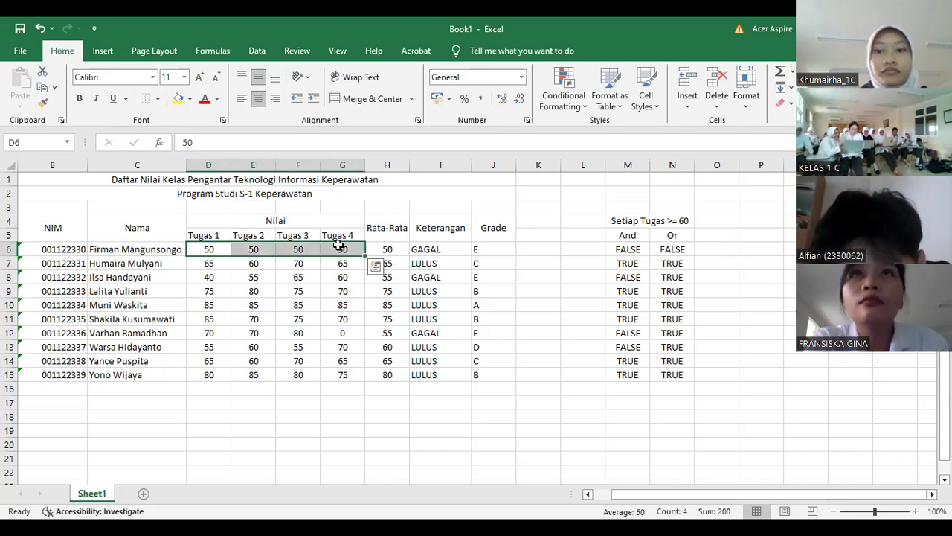
{"action": "left_click", "coordinate": [339, 247]}
{"action": "type", "text": "60"}
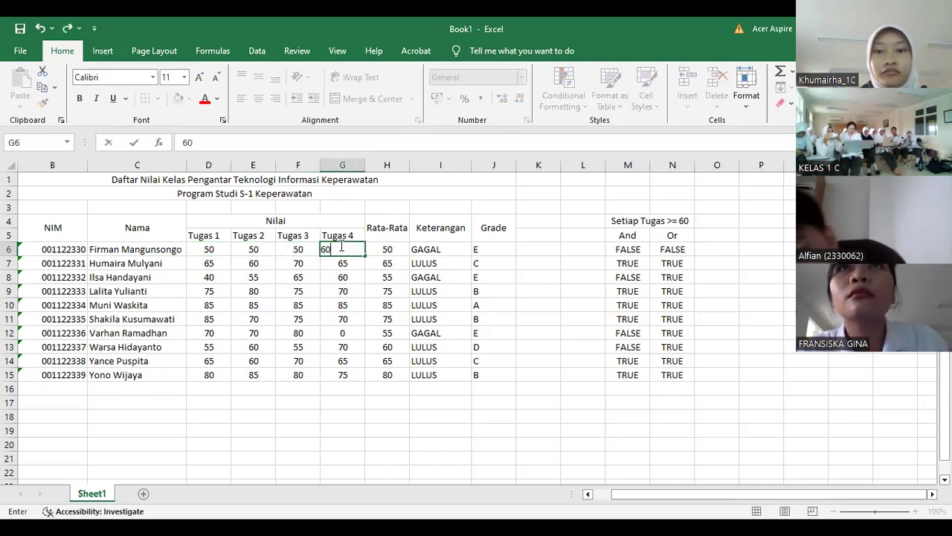
{"action": "key", "text": "Return"}
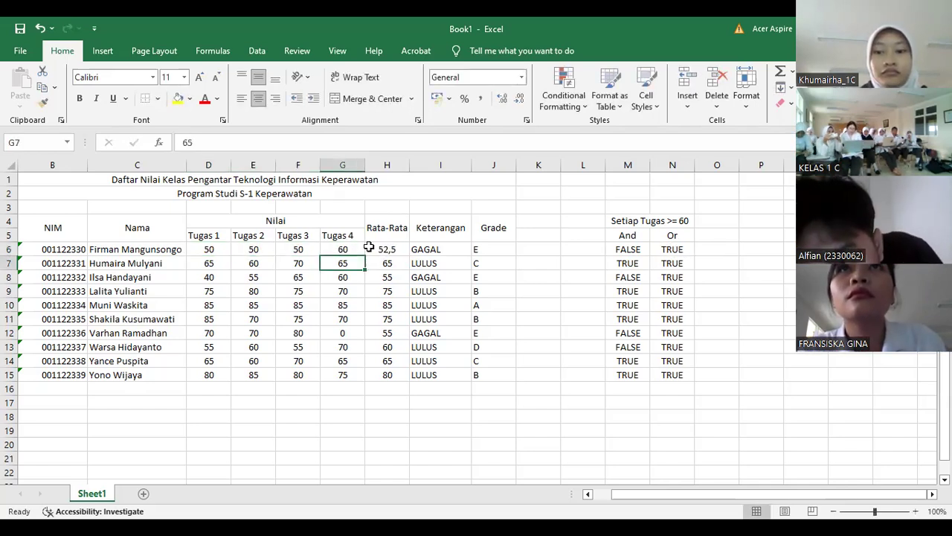
{"action": "left_click", "coordinate": [659, 251]}
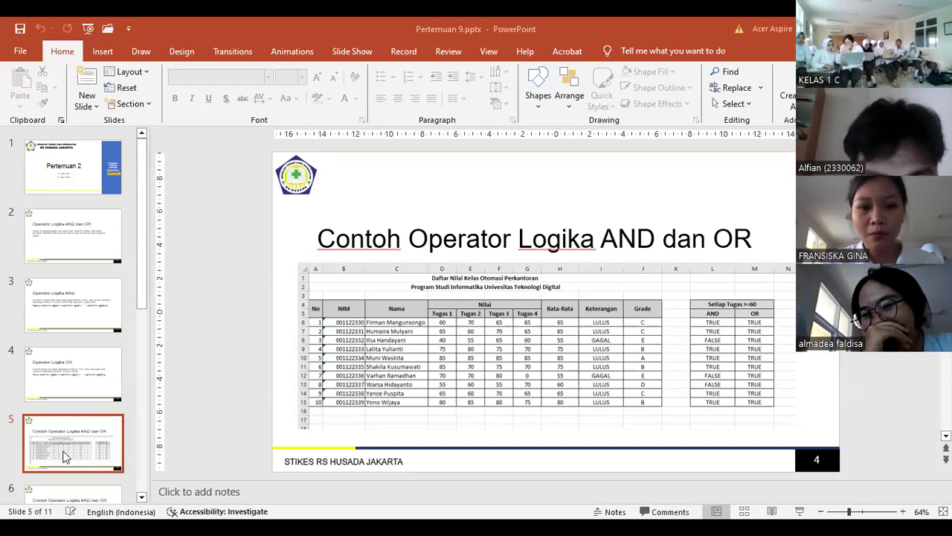
- Present the AND and OR example slides full screen in PowerPoint and advance to the Daftar Permintaan Barang example
{"action": "left_click", "coordinate": [798, 510]}
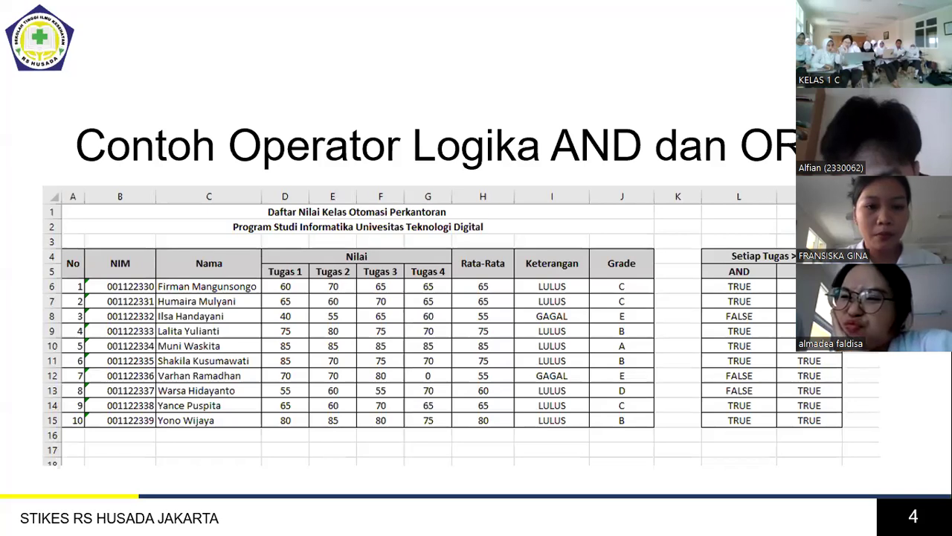
{"action": "key", "text": "Right"}
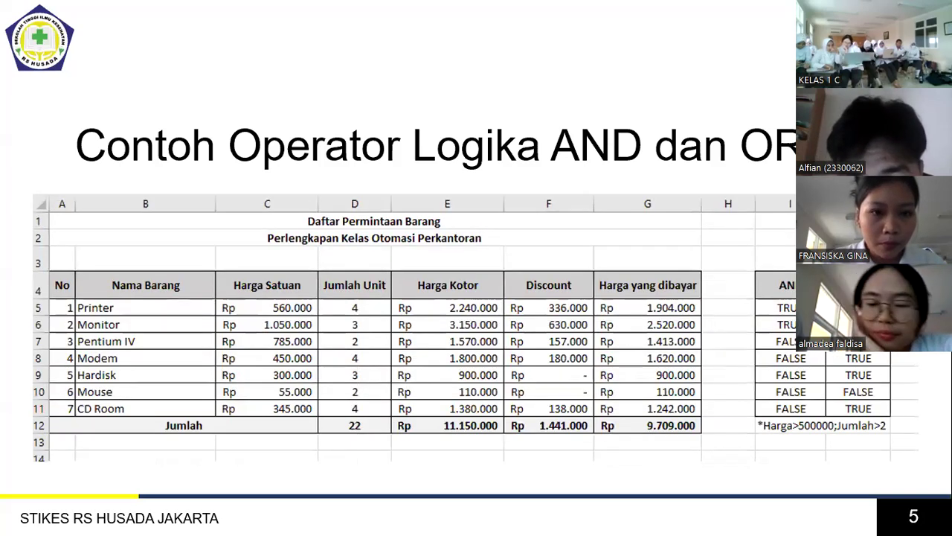
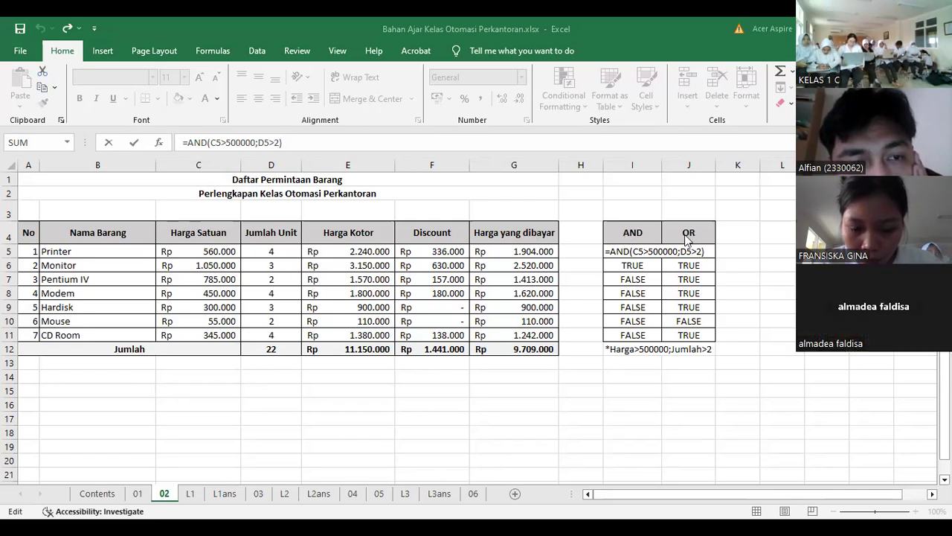
- Examine the two conditions, C5>500000 and D5>2, in the AND formula in I5 of sheet 02
{"action": "left_click", "coordinate": [634, 253]}
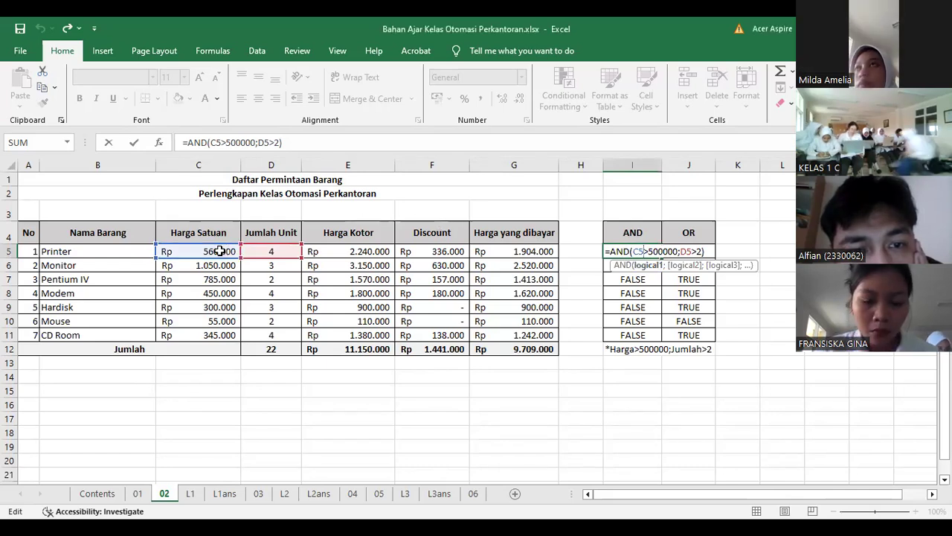
{"action": "left_click", "coordinate": [681, 251]}
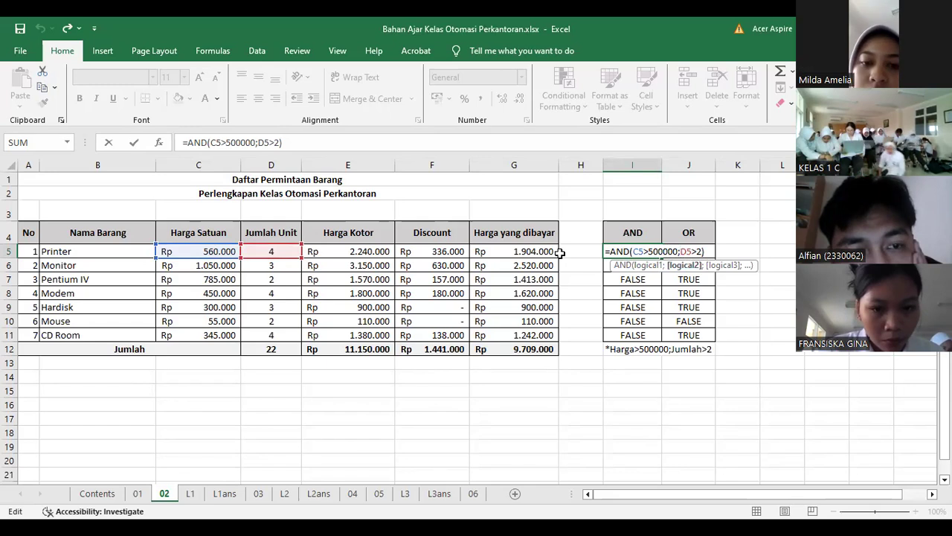
{"action": "left_click", "coordinate": [711, 252]}
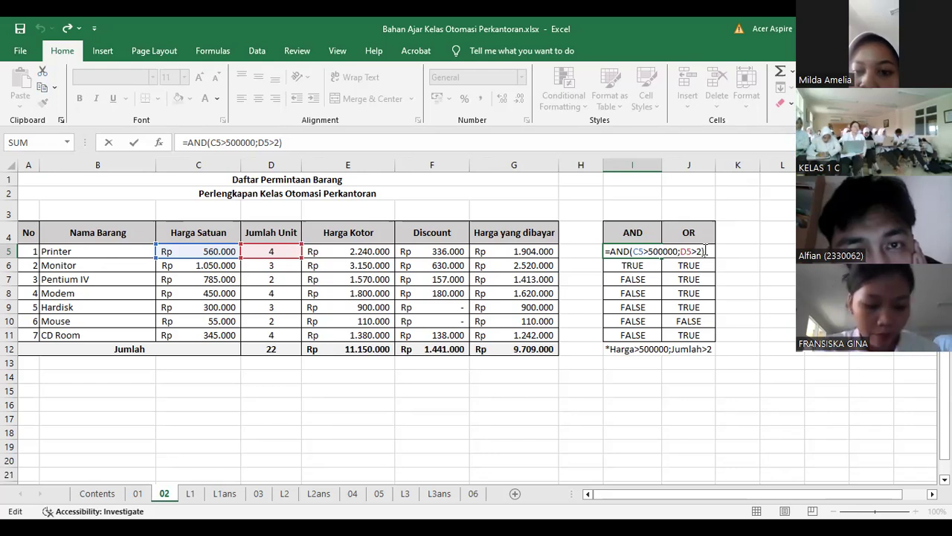
{"action": "key", "text": "Return"}
{"action": "double_click", "coordinate": [625, 252]}
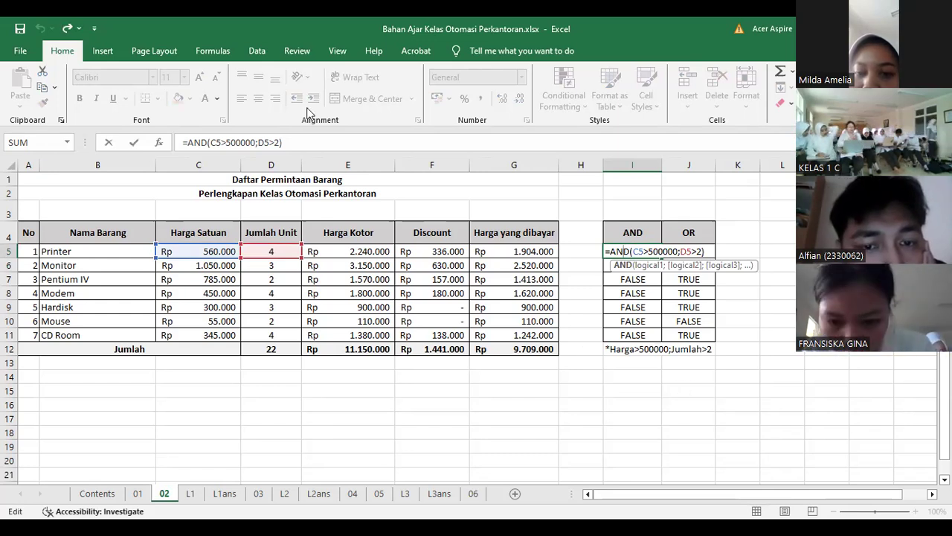
{"action": "key", "text": "alt+Tab"}
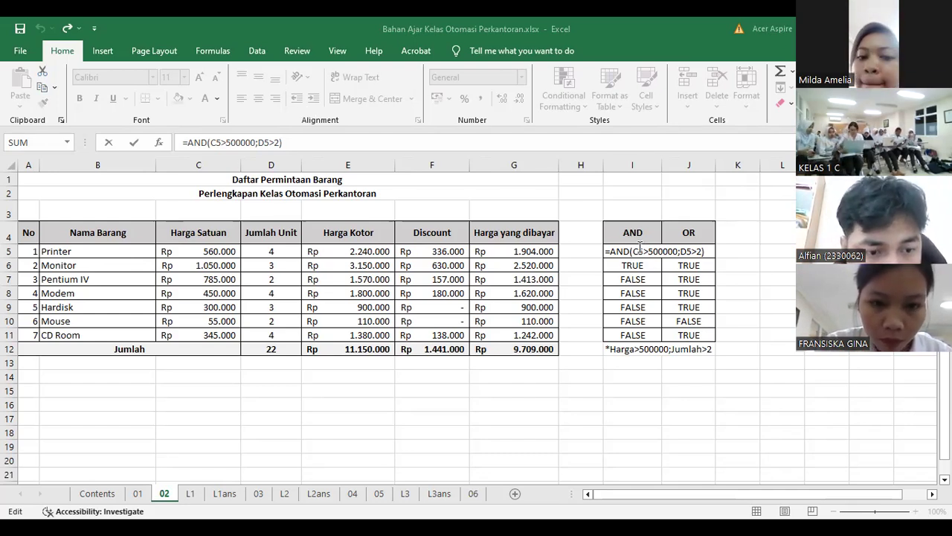
- Fill the AND formula in I5 down through I11
{"action": "key", "text": "Escape"}
{"action": "left_click_drag", "start_coordinate": [661, 255], "coordinate": [662, 341]}
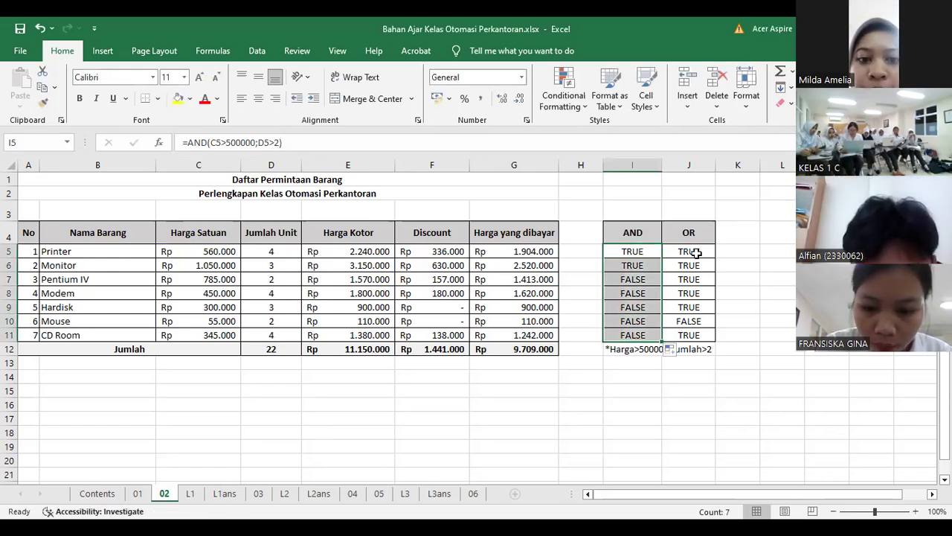
- Review the OR formula in J5 with the conditions C5>500000 and D5>2, and fill it down through J11
{"action": "double_click", "coordinate": [696, 253]}
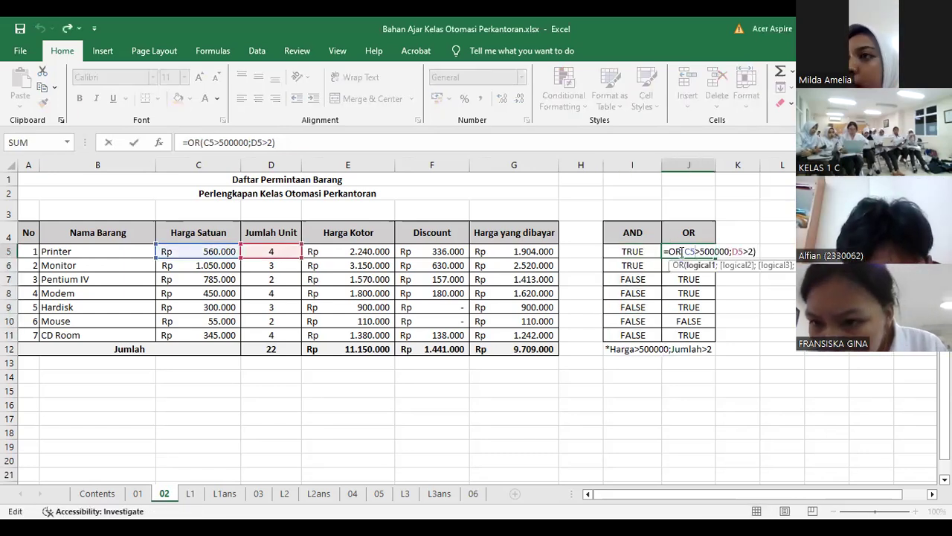
{"action": "left_click", "coordinate": [682, 252]}
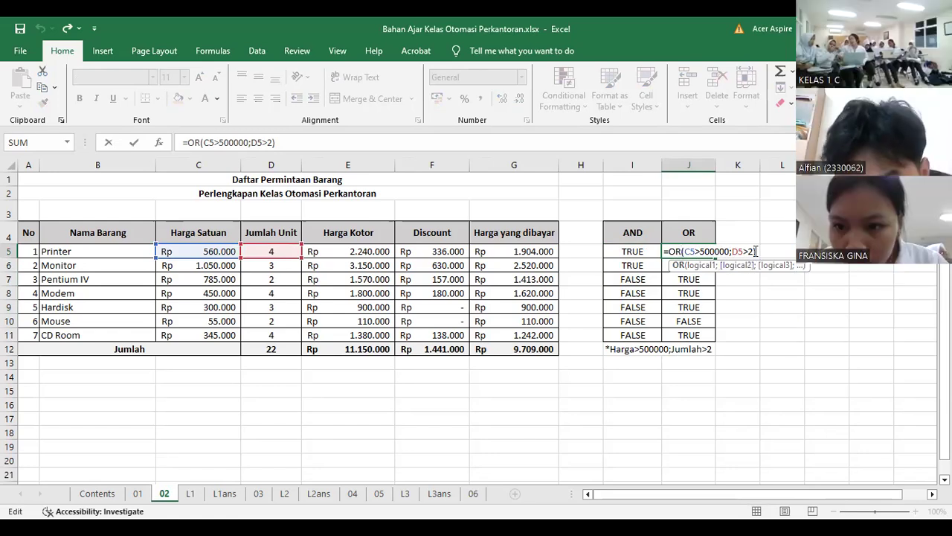
{"action": "key", "text": "Return"}
{"action": "left_click", "coordinate": [710, 254]}
{"action": "left_click_drag", "start_coordinate": [716, 258], "coordinate": [718, 338]}
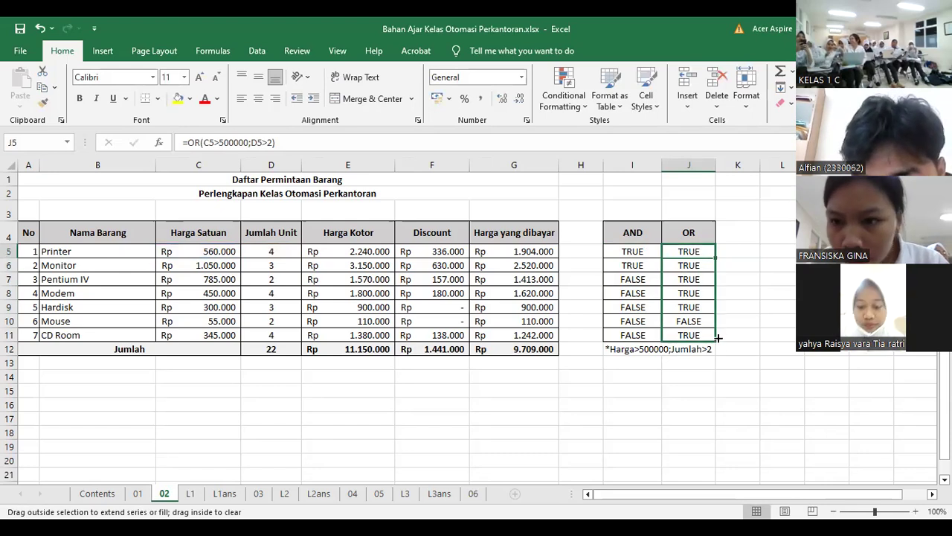
- Review the AND formula in I5 once more, leave it as it is, and switch back to the PowerPoint presentation
{"action": "double_click", "coordinate": [632, 250]}
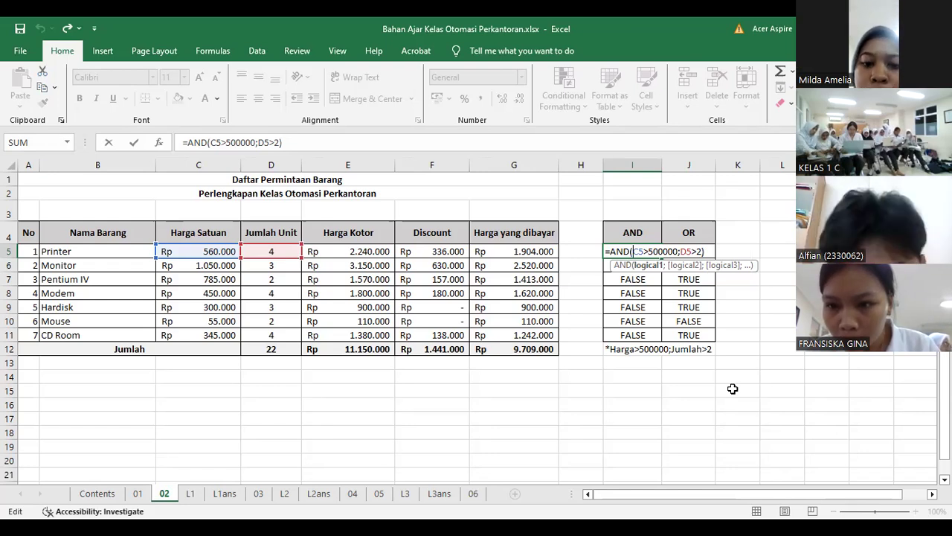
{"action": "key", "text": "Return"}
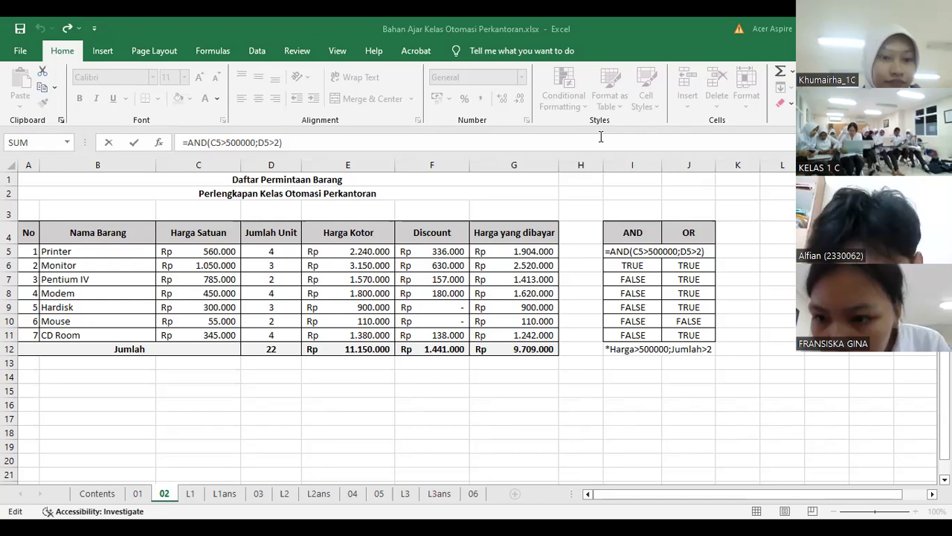
{"action": "left_click", "coordinate": [319, 142]}
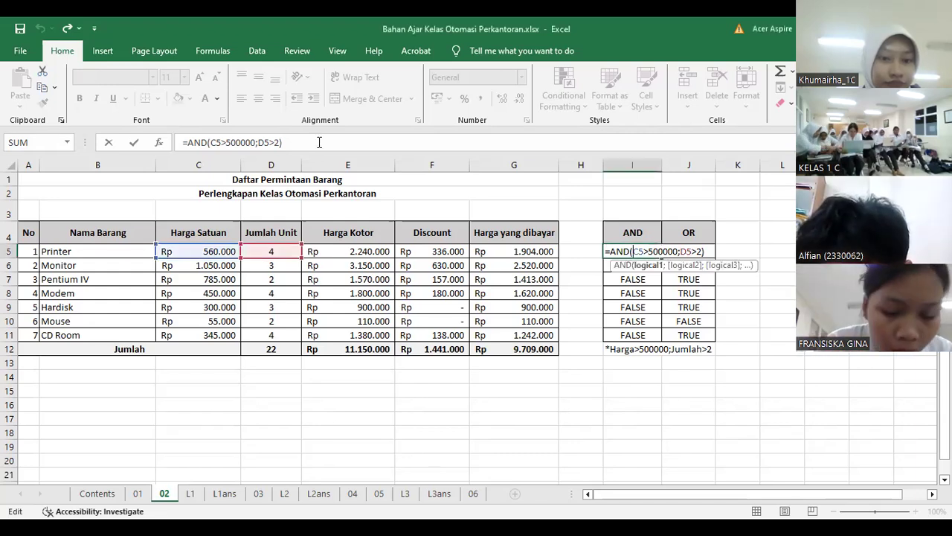
{"action": "key", "text": "Return"}
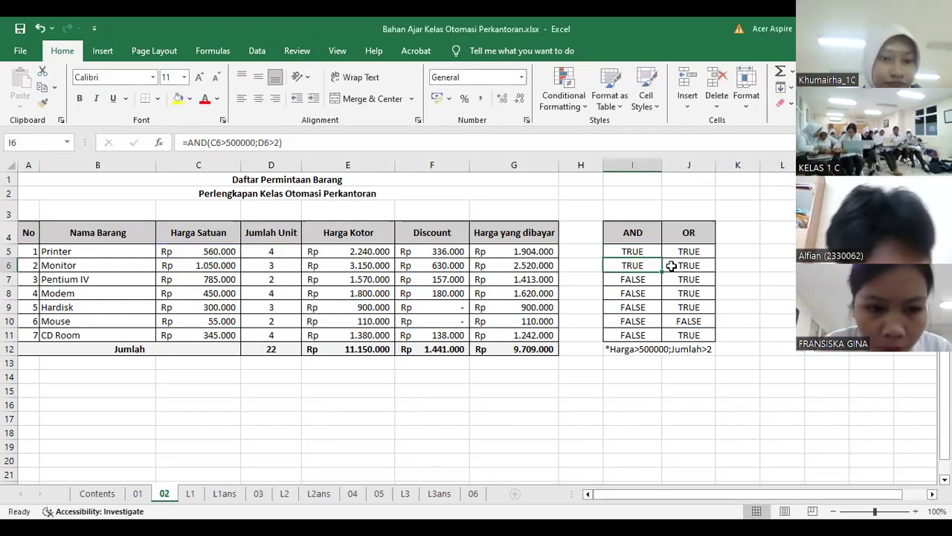
{"action": "left_click", "coordinate": [639, 251]}
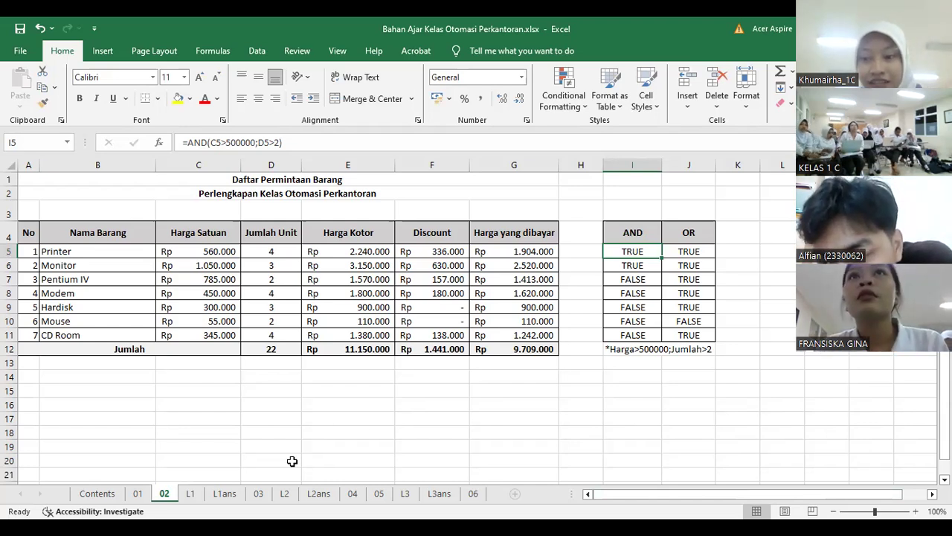
{"action": "key", "text": "alt+Tab"}
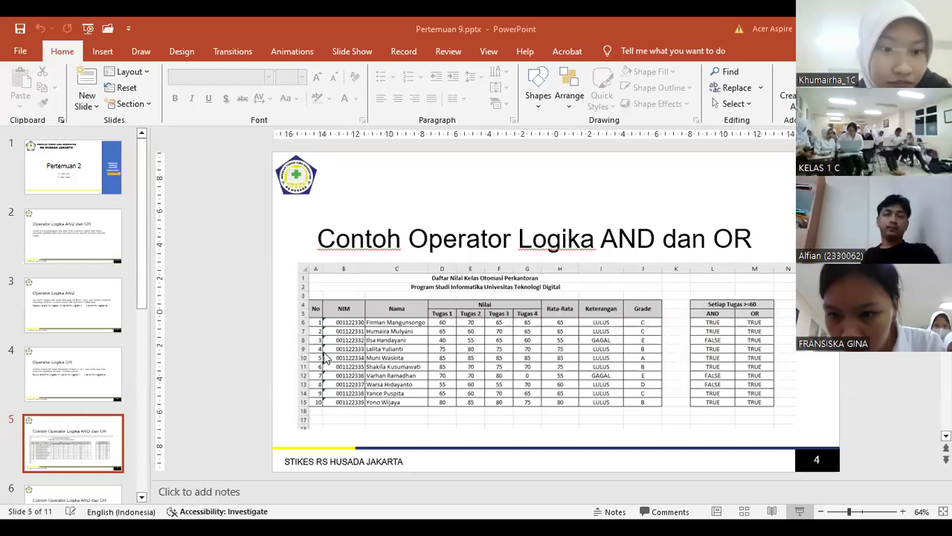
- Browse the TUGAS assignment slides and enlarge slide 7 to examine the employee salary table and its columns
{"action": "scroll", "coordinate": [215, 382], "scroll_direction": "down", "scroll_amount": 6}
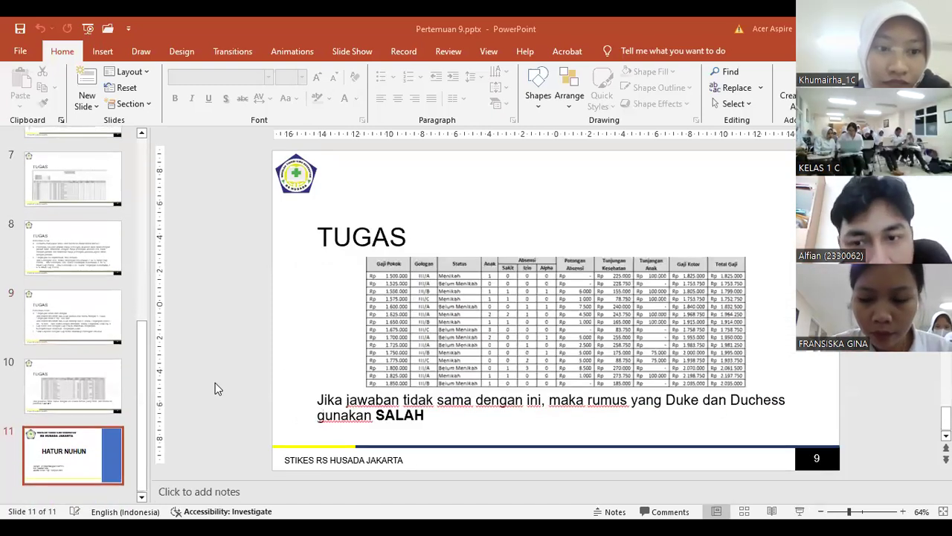
{"action": "scroll", "coordinate": [215, 383], "scroll_direction": "up", "scroll_amount": 1}
{"action": "scroll", "coordinate": [215, 382], "scroll_direction": "up", "scroll_amount": 2}
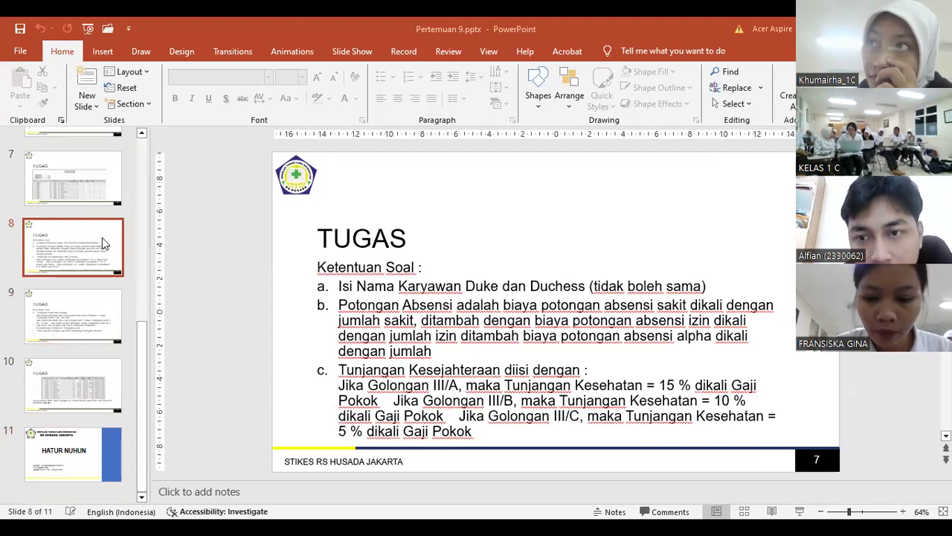
{"action": "left_click", "coordinate": [86, 197]}
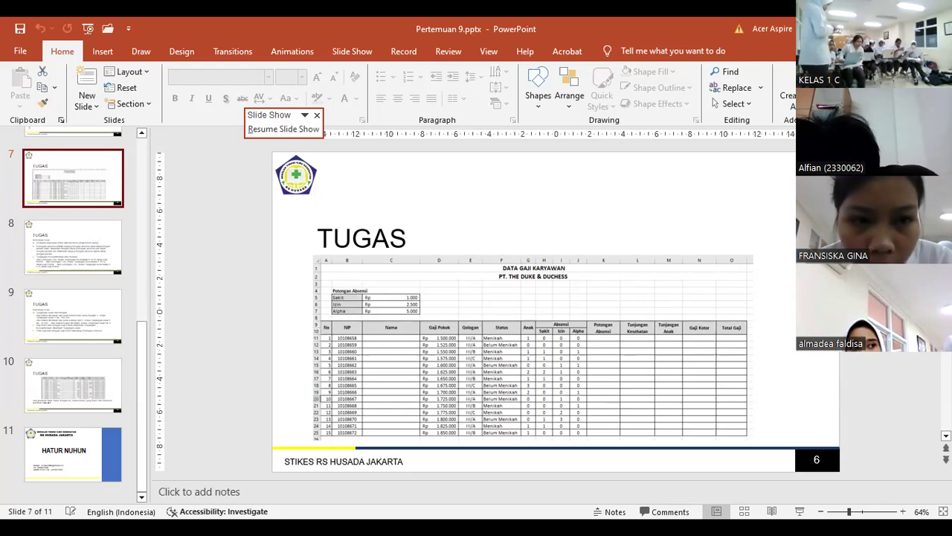
{"action": "scroll", "coordinate": [599, 340], "scroll_direction": "up", "scroll_amount": 4, "text": "ctrl"}
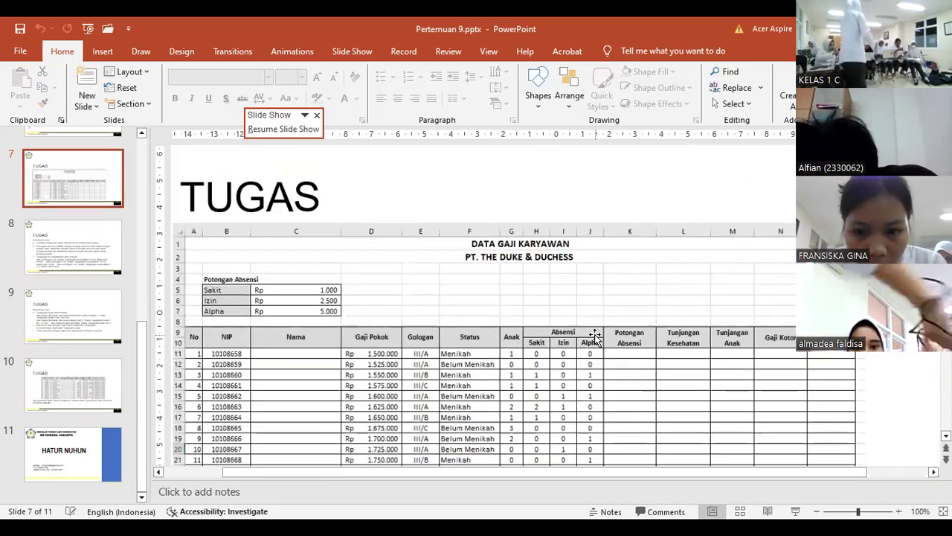
{"action": "scroll", "coordinate": [594, 335], "scroll_direction": "down", "scroll_amount": 2}
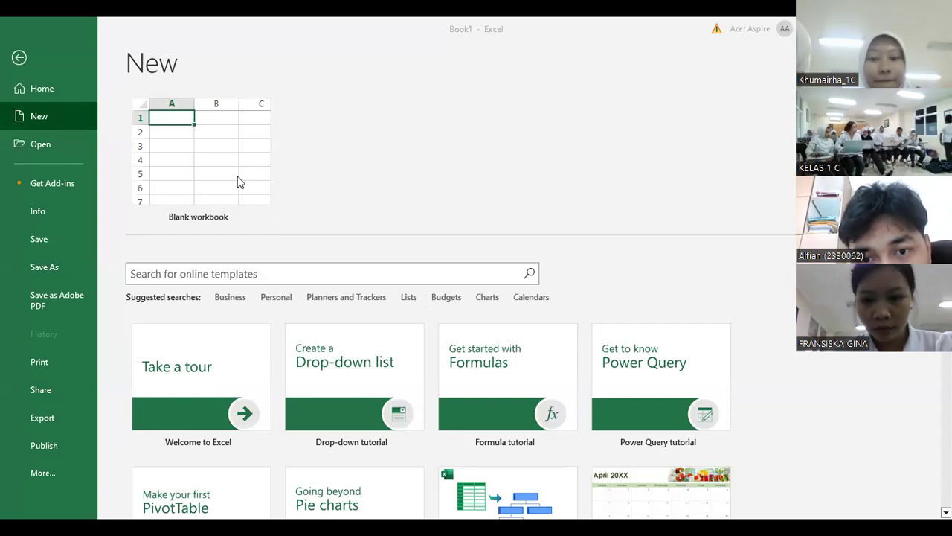
- Switch to Book1 in Excel and enter Rs Husada in D2 of Sheet2, below the title Data Gaji Karyawan
{"action": "left_click", "coordinate": [236, 180]}
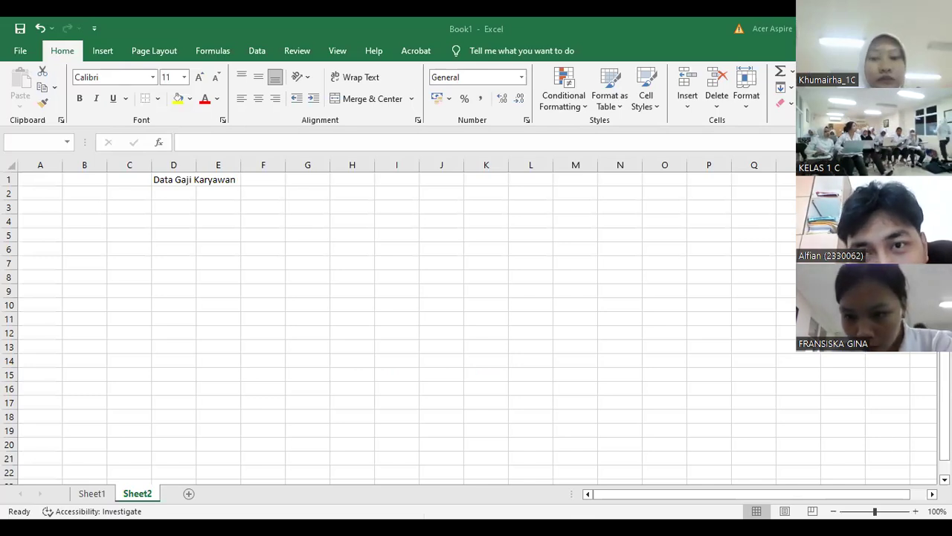
{"action": "left_click", "coordinate": [173, 192]}
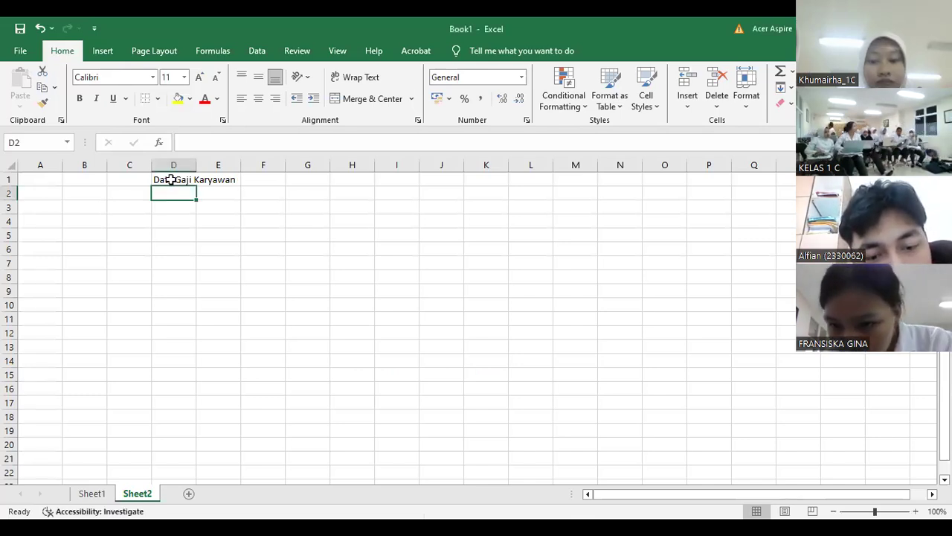
{"action": "left_click", "coordinate": [172, 179]}
{"action": "left_click", "coordinate": [163, 191]}
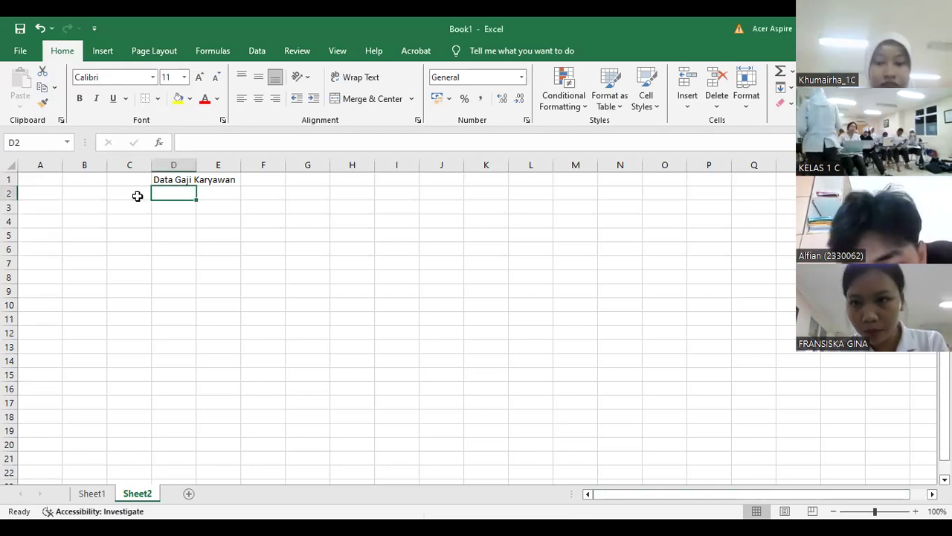
{"action": "type", "text": "R"}
{"action": "type", "text": "Rs"}
{"action": "type", "text": " Husada"}
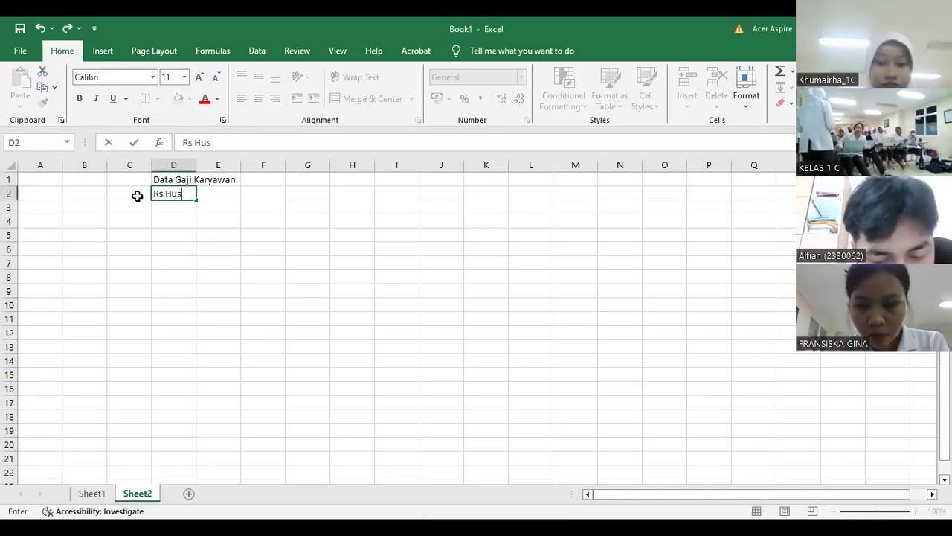
{"action": "key", "text": "Return"}
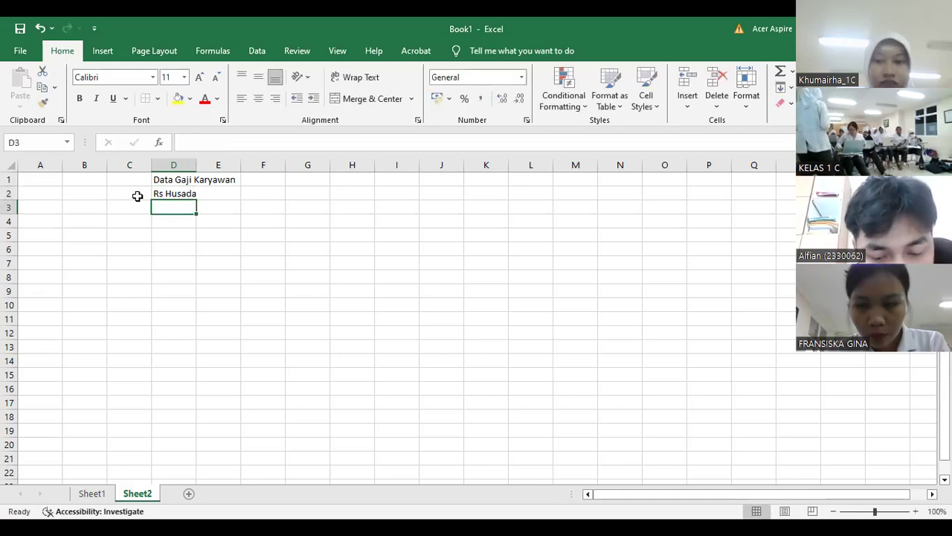
- Expand the abbreviated name in D2 to Rumah Sakit Husada
{"action": "left_click", "coordinate": [162, 191]}
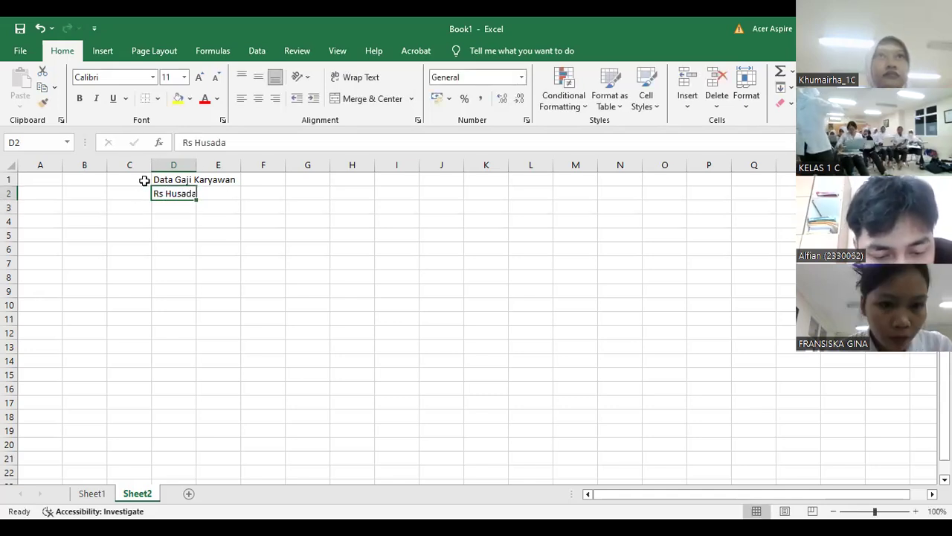
{"action": "left_click", "coordinate": [187, 142]}
{"action": "type", "text": "umah"}
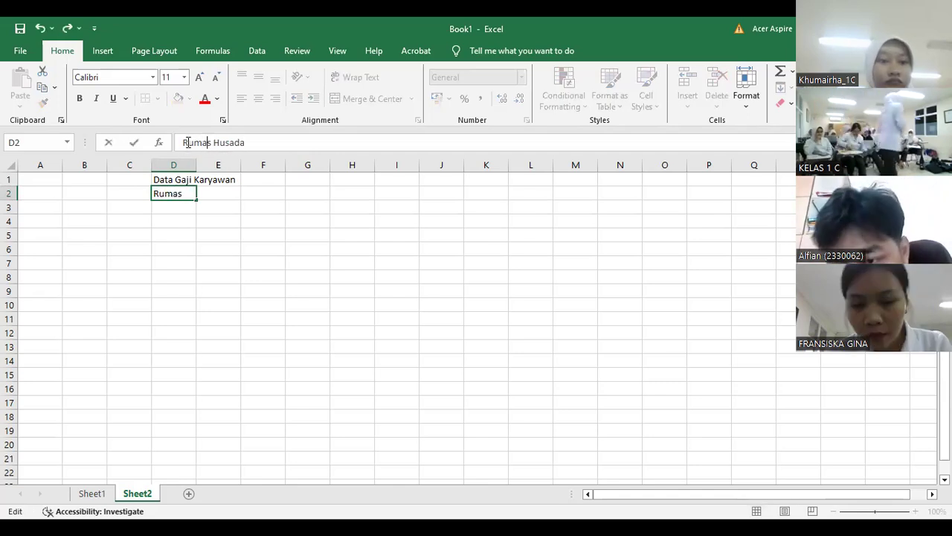
{"action": "key", "text": "BackSpace"}
{"action": "key", "text": "Right"}
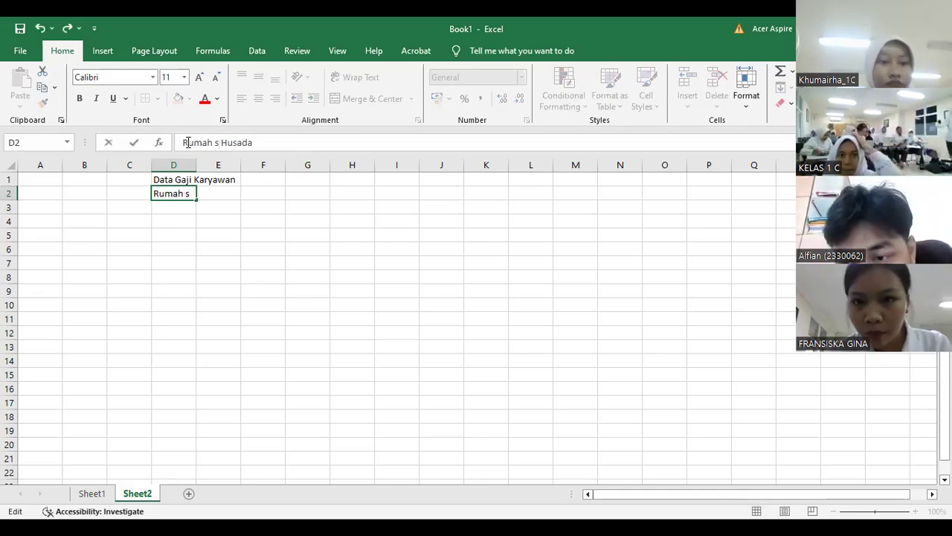
{"action": "key", "text": "BackSpace"}
{"action": "type", "text": "Sakit"}
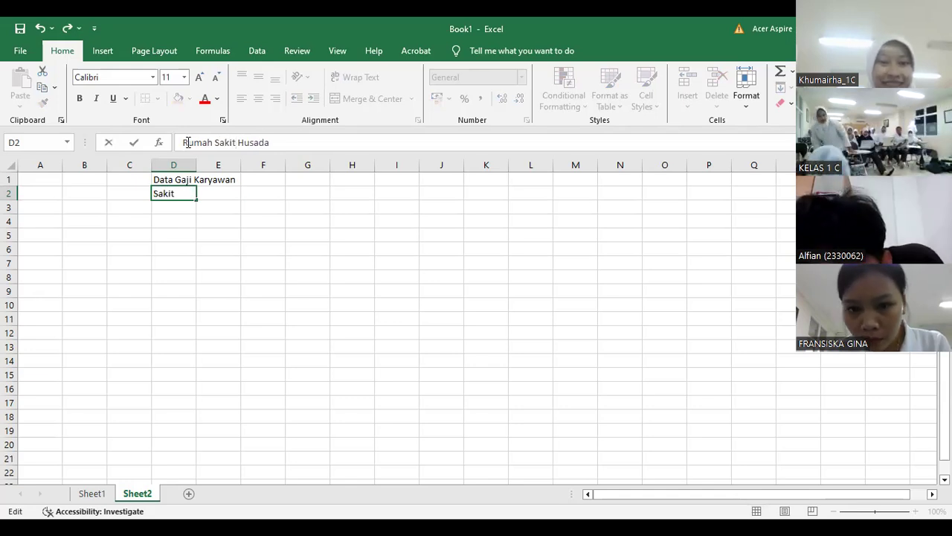
{"action": "left_click", "coordinate": [94, 210]}
{"action": "left_click", "coordinate": [32, 210]}
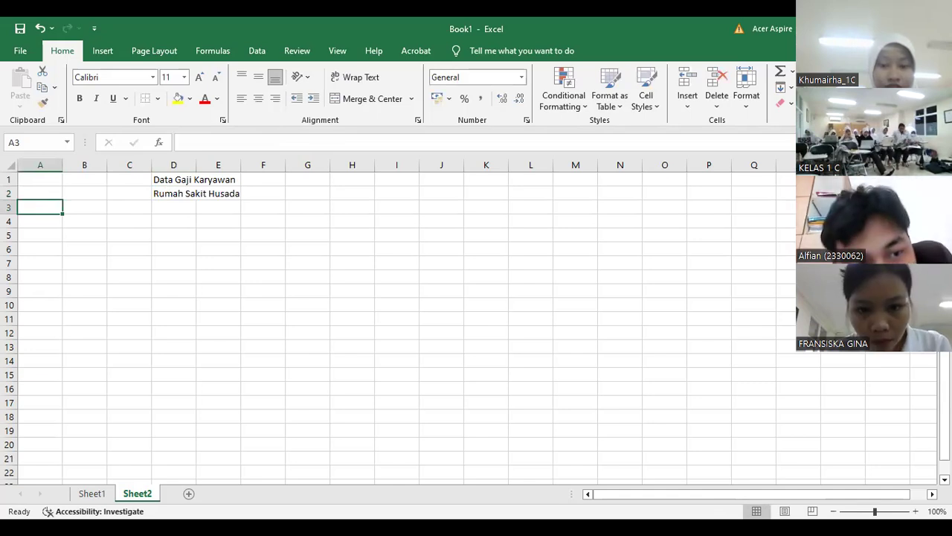
- Enter the heading Potongan Absensi in A4 of Sheet2
{"action": "key", "text": "alt+Tab"}
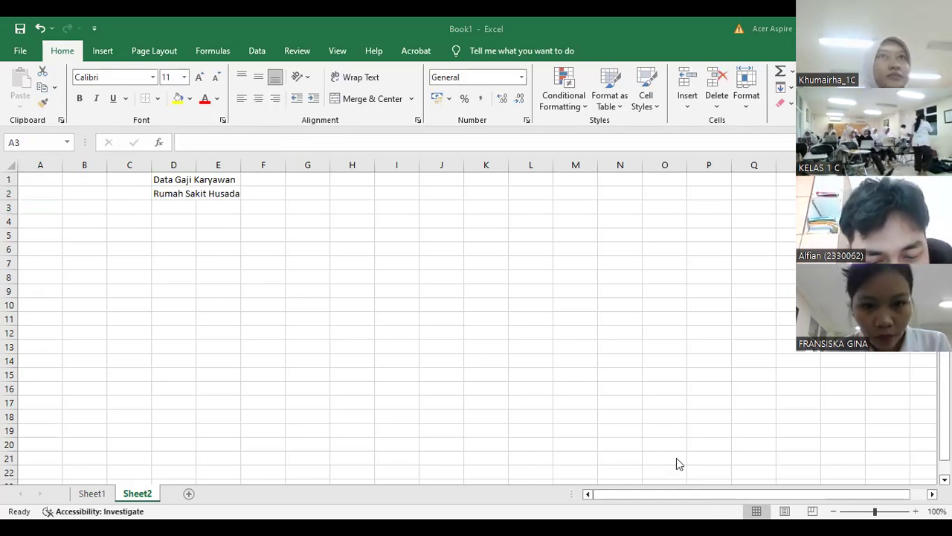
{"action": "key", "text": "alt+Tab"}
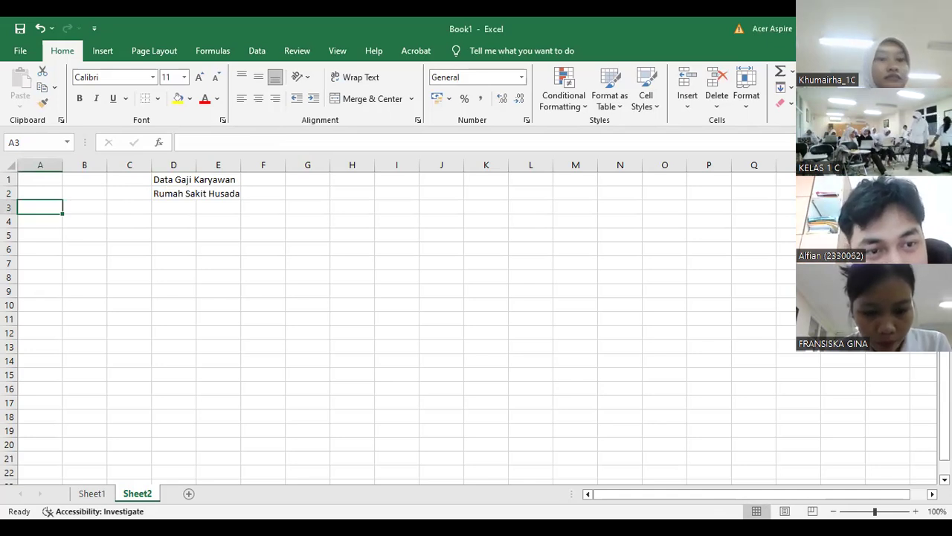
{"action": "key", "text": "alt+Tab"}
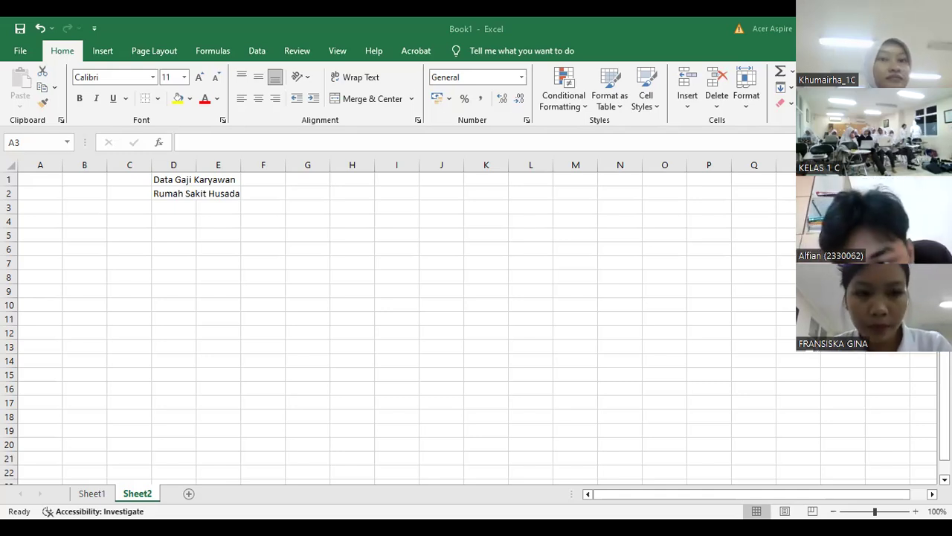
{"action": "left_click", "coordinate": [41, 208]}
{"action": "left_click", "coordinate": [36, 238]}
{"action": "left_click", "coordinate": [44, 217]}
{"action": "type", "text": "Poto"}
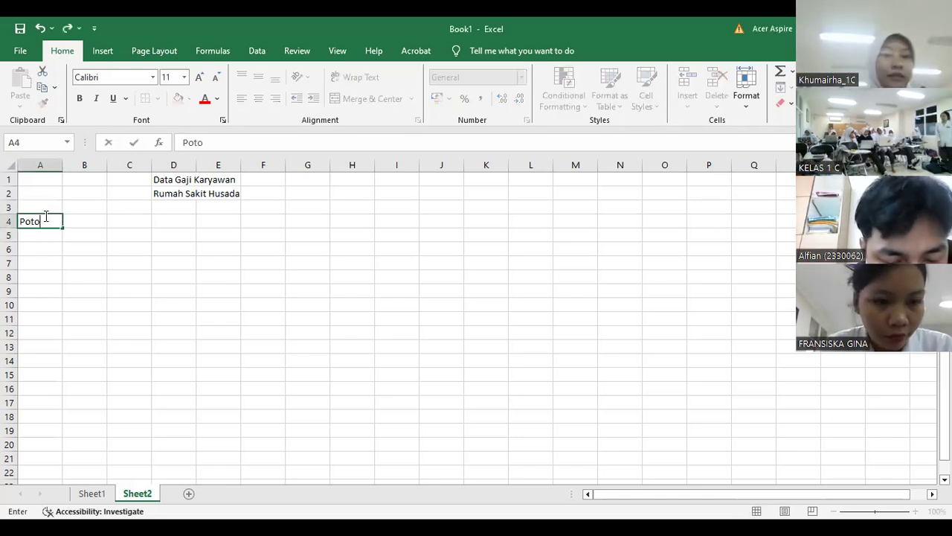
{"action": "type", "text": "ngan Absens"}
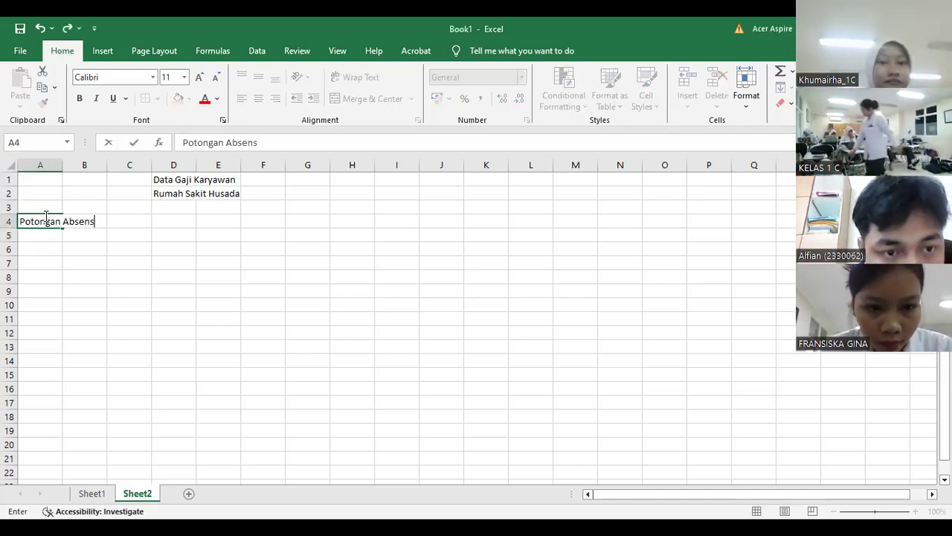
{"action": "type", "text": "i"}
{"action": "key", "text": "Return"}
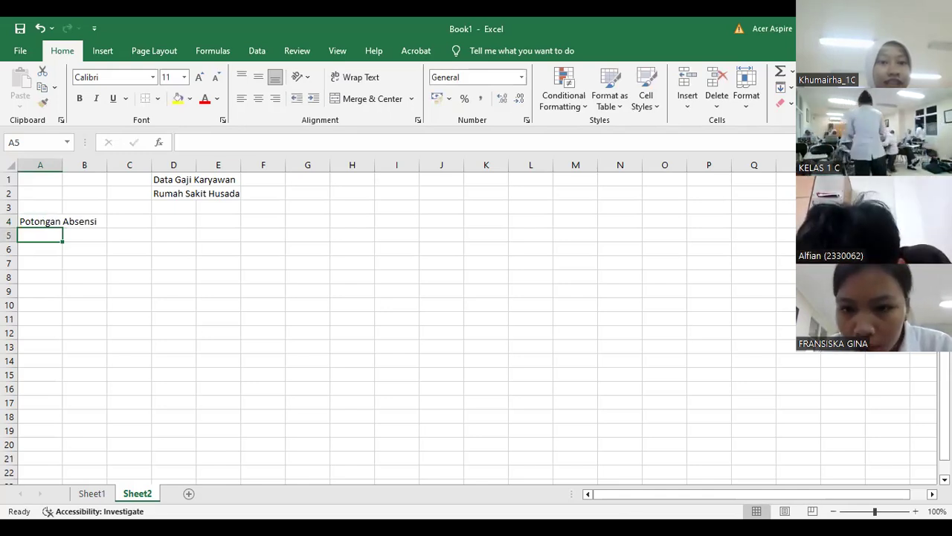
- Switch to the workbook Bahan Ajar Kelas Otomasi Perkantoran.xlsx and replace the company name in A2 of sheet L1 with Rumah Sakit Husada
{"action": "key", "text": "alt+Tab"}
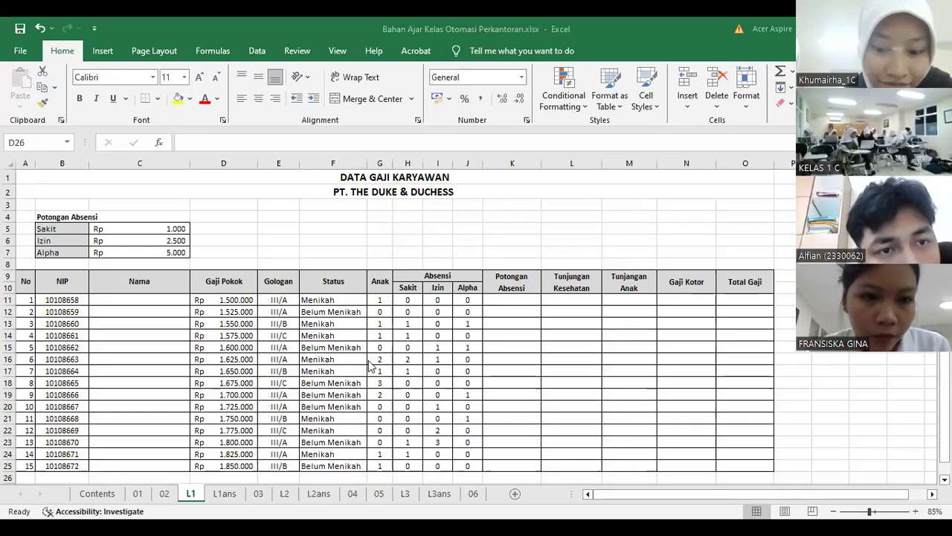
{"action": "left_click", "coordinate": [384, 194]}
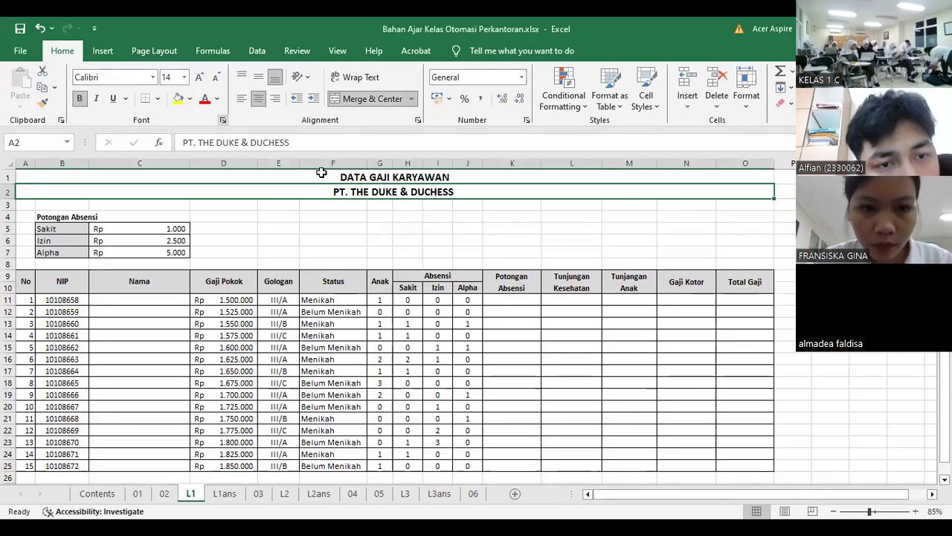
{"action": "left_click_drag", "start_coordinate": [350, 141], "coordinate": [184, 142]}
{"action": "type", "text": "Ru"}
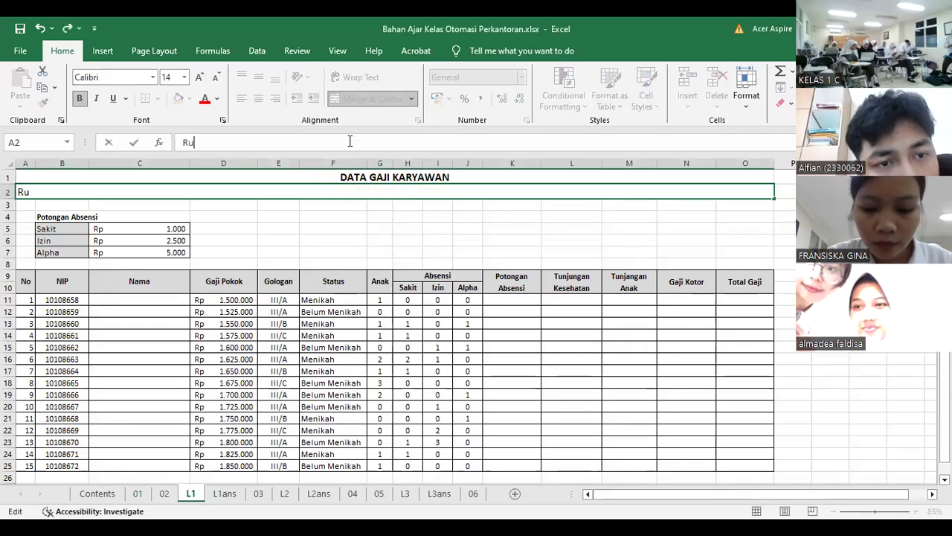
{"action": "type", "text": "mah Sakit Husada"}
{"action": "key", "text": "Return"}
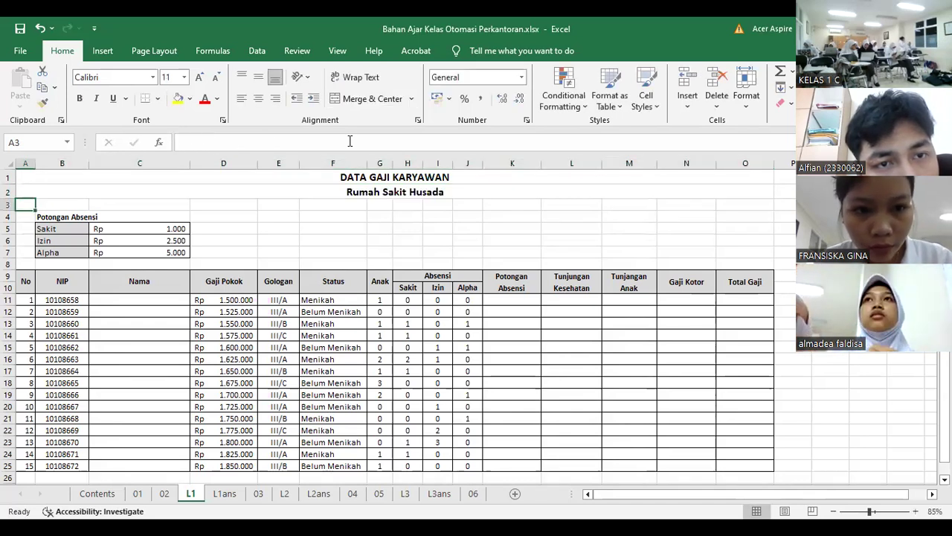
- Review the absence deduction amounts for Sakit, Izin and Alpha in C5:C7 of sheet L1
{"action": "left_click", "coordinate": [68, 232]}
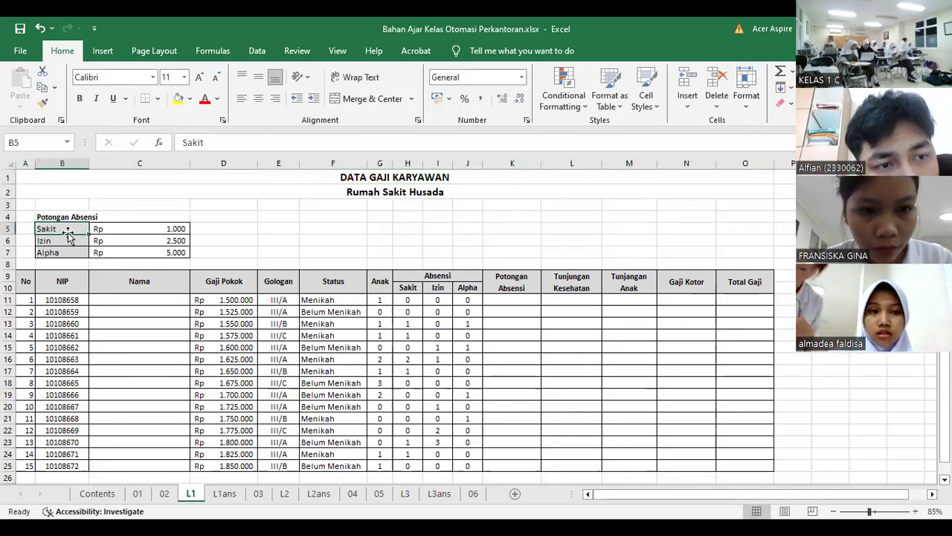
{"action": "left_click", "coordinate": [141, 228]}
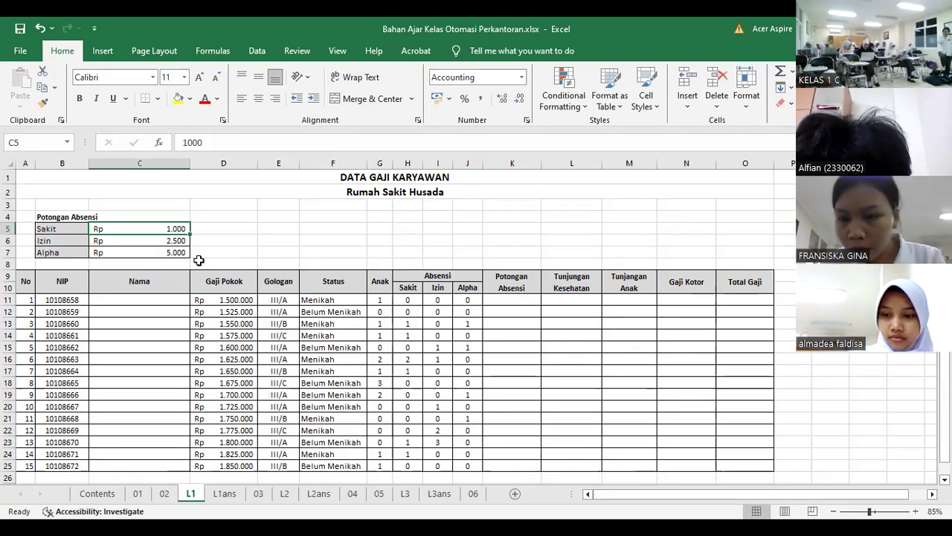
{"action": "left_click", "coordinate": [143, 240]}
{"action": "left_click", "coordinate": [142, 253]}
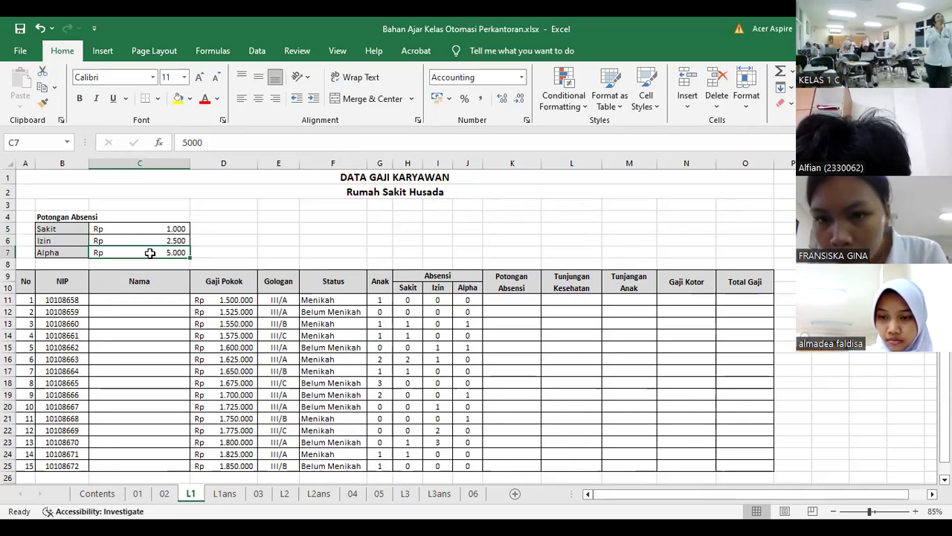
{"action": "left_click", "coordinate": [170, 228]}
{"action": "left_click", "coordinate": [173, 240]}
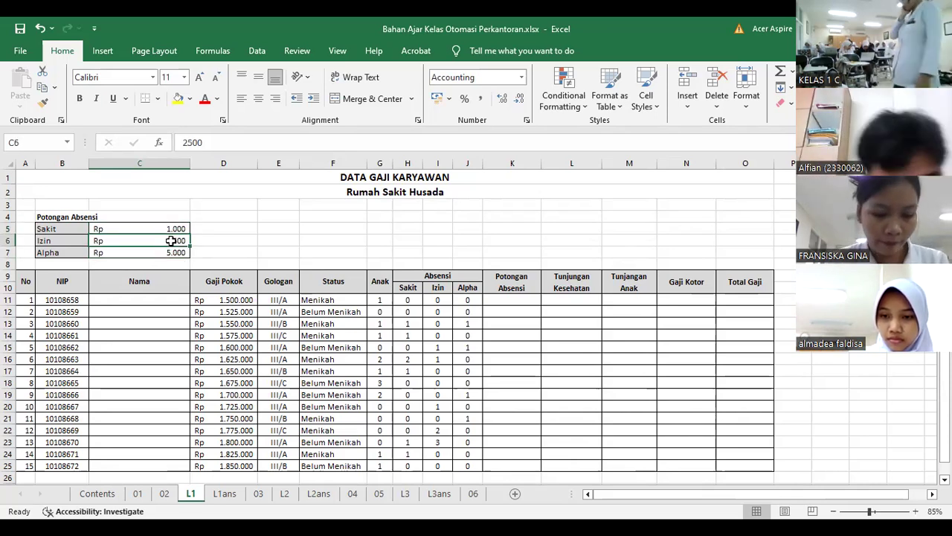
{"action": "left_click", "coordinate": [171, 253]}
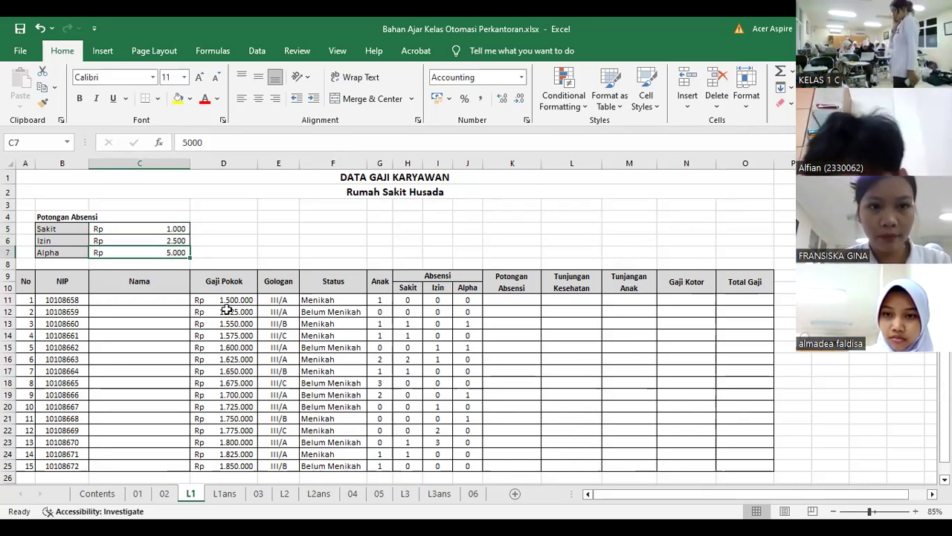
- Fill in the first three employees' names in the Nama column, cells C11 to C13
{"action": "scroll", "coordinate": [225, 308], "scroll_direction": "down", "scroll_amount": 1}
{"action": "left_click", "coordinate": [142, 259]}
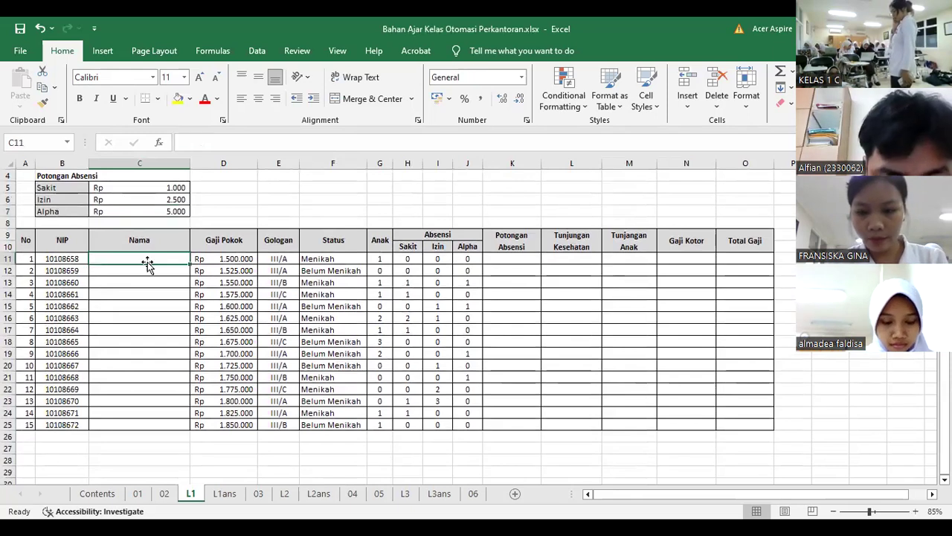
{"action": "left_click_drag", "start_coordinate": [58, 258], "coordinate": [70, 425]}
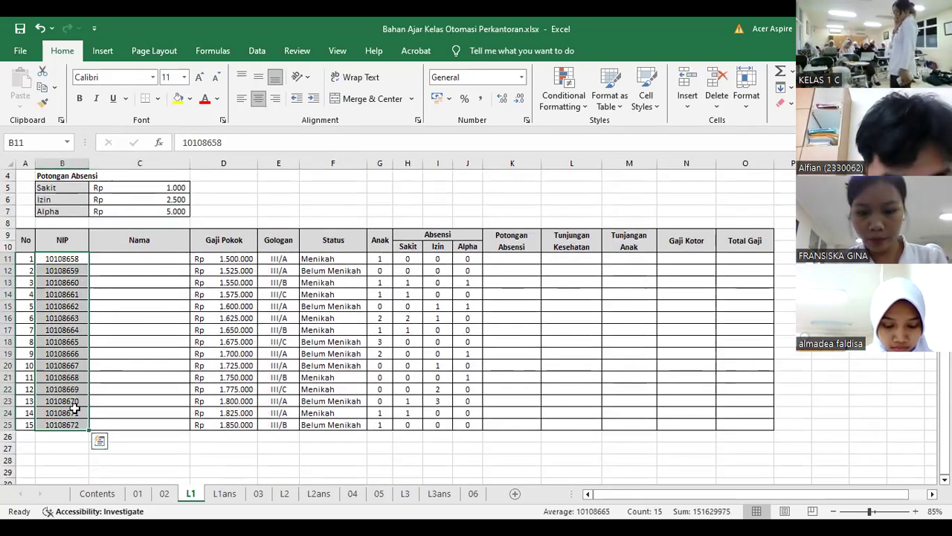
{"action": "left_click", "coordinate": [122, 257]}
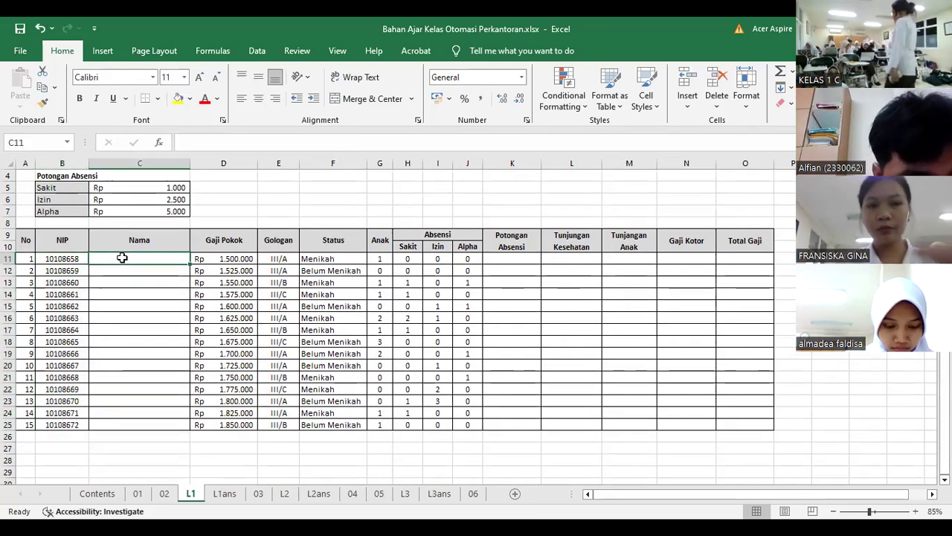
{"action": "type", "text": "alfian"}
{"action": "key", "text": "Return"}
{"action": "type", "text": "gina"}
{"action": "key", "text": "Return"}
{"action": "type", "text": "al"}
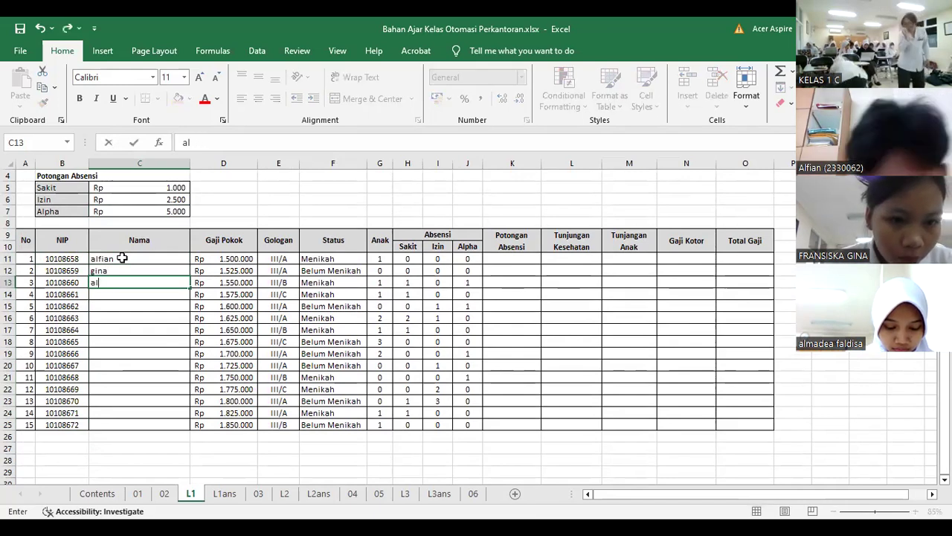
{"action": "type", "text": "madea"}
{"action": "key", "text": "Return"}
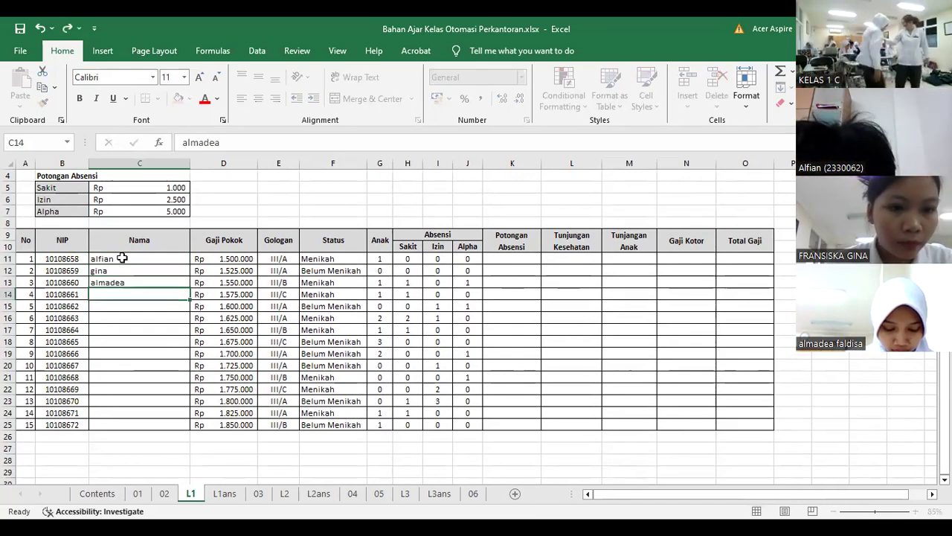
- Fill in the names of employees 4 to 7 in the Nama column, cells C14 to C17
{"action": "type", "text": "faldisa"}
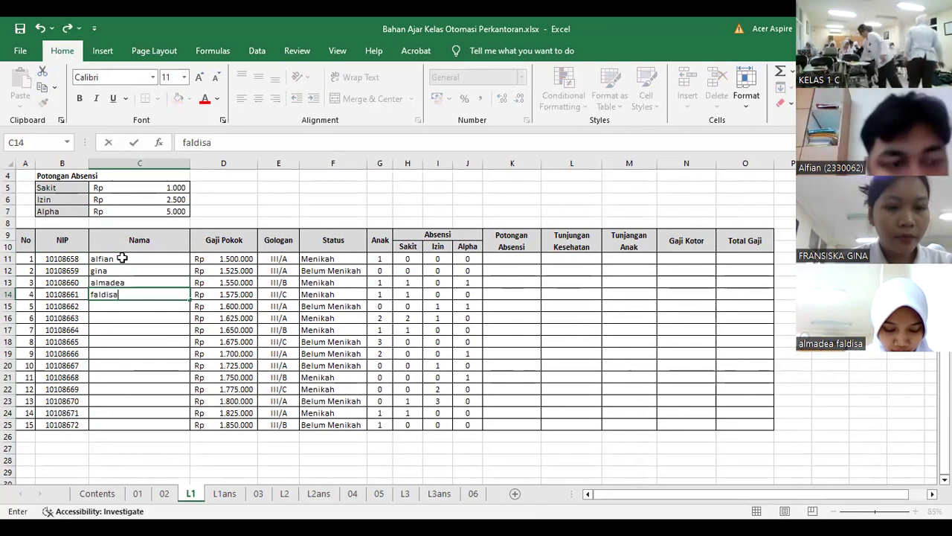
{"action": "key", "text": "Return"}
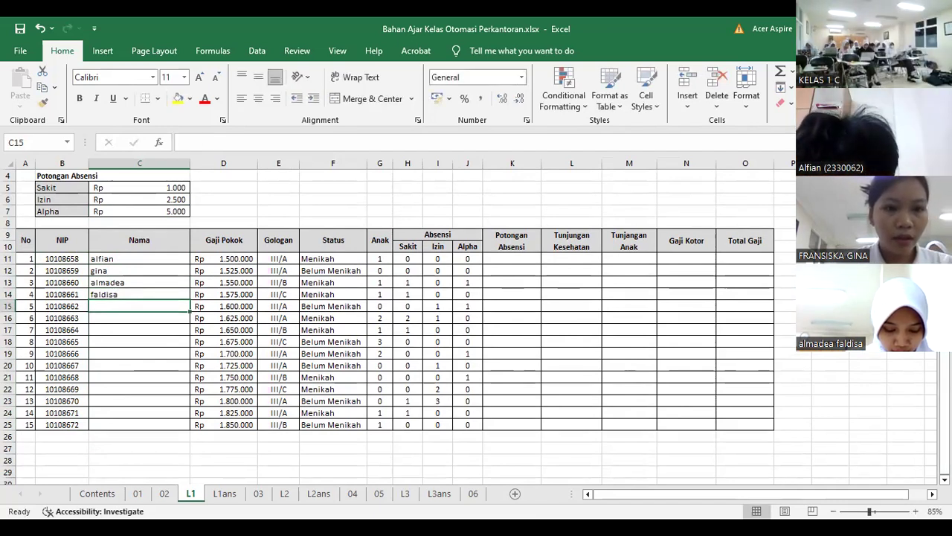
{"action": "type", "text": "salsha"}
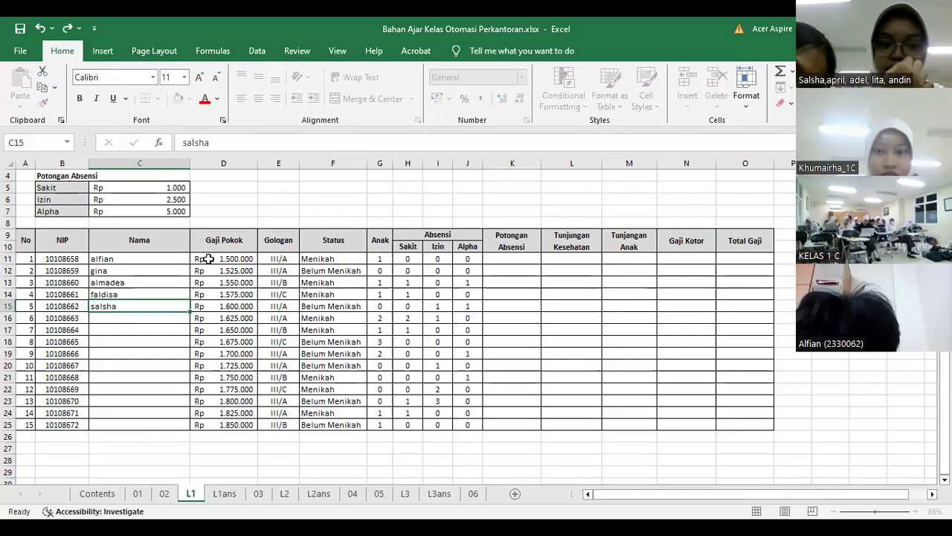
{"action": "key", "text": "Return"}
{"action": "type", "text": "april"}
{"action": "key", "text": "Return"}
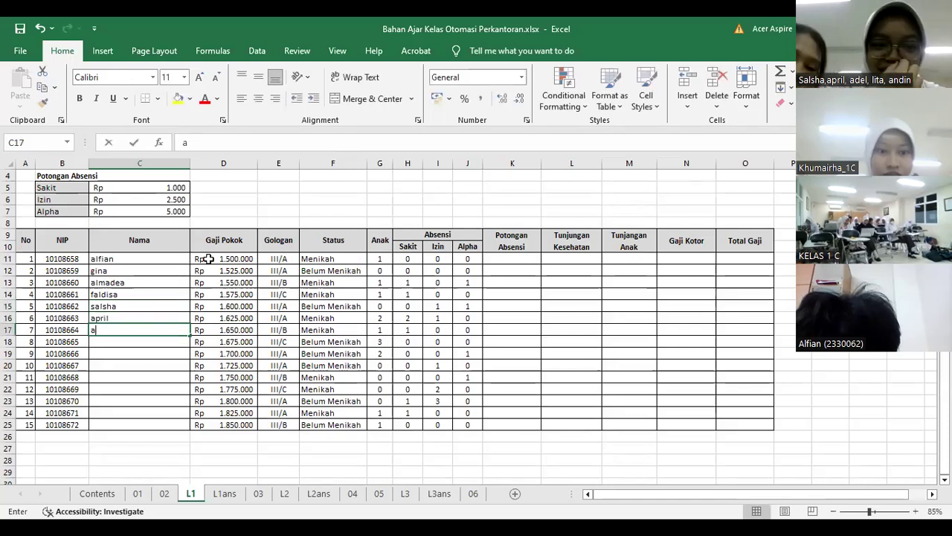
{"action": "type", "text": "adel"}
{"action": "key", "text": "Return"}
- Enter the names of employees 8 to 10 in cells C18 to C20 of the Nama column
{"action": "type", "text": "lita"}
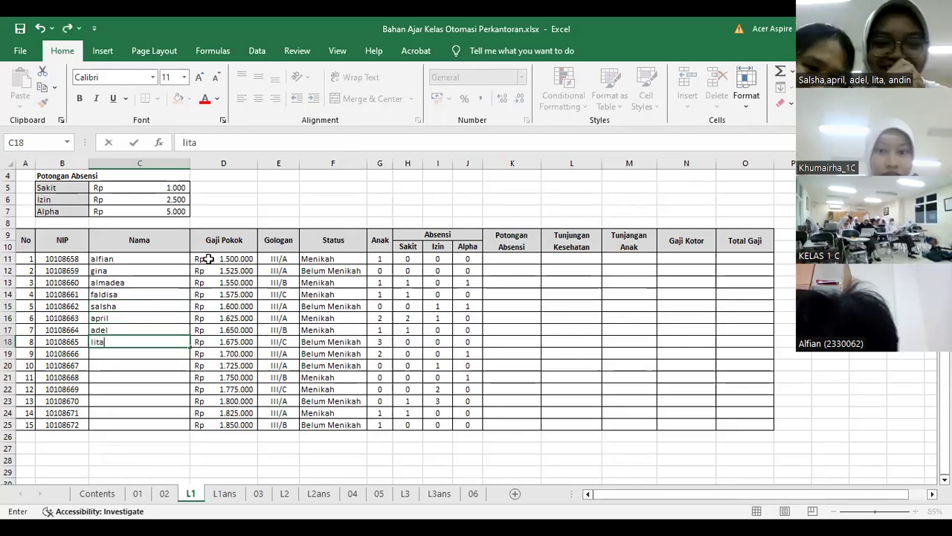
{"action": "key", "text": "Return"}
{"action": "type", "text": "andin"}
{"action": "key", "text": "Return"}
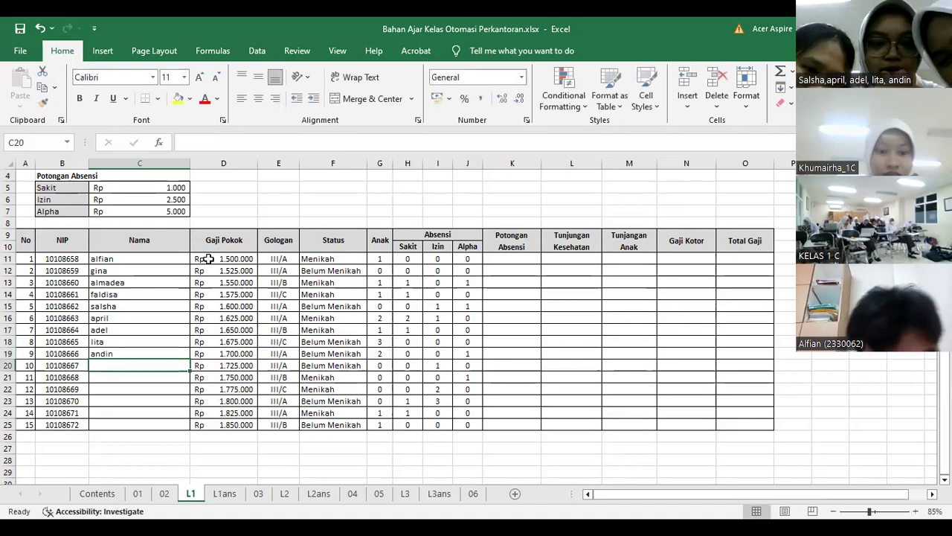
{"action": "type", "text": "khi"}
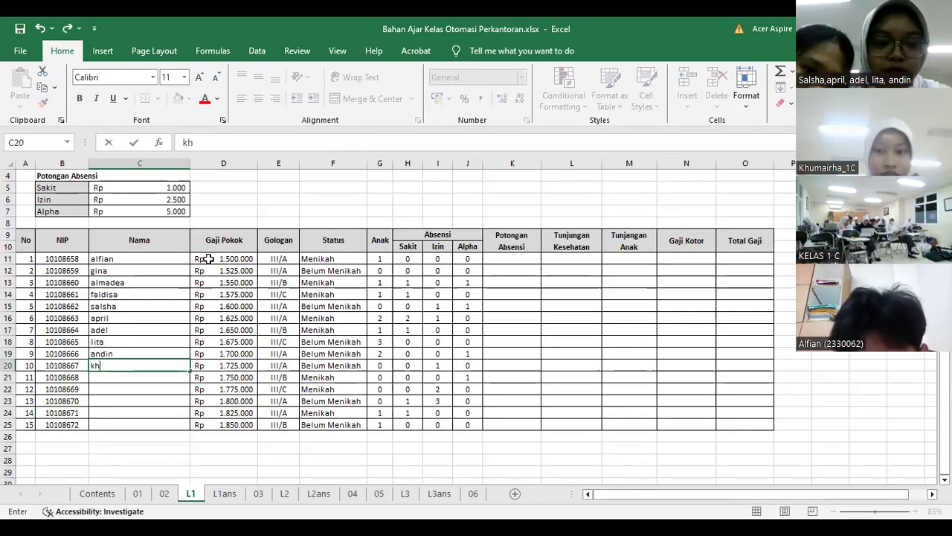
{"action": "key", "text": "BackSpace"}
{"action": "type", "text": "umairha"}
{"action": "key", "text": "Return"}
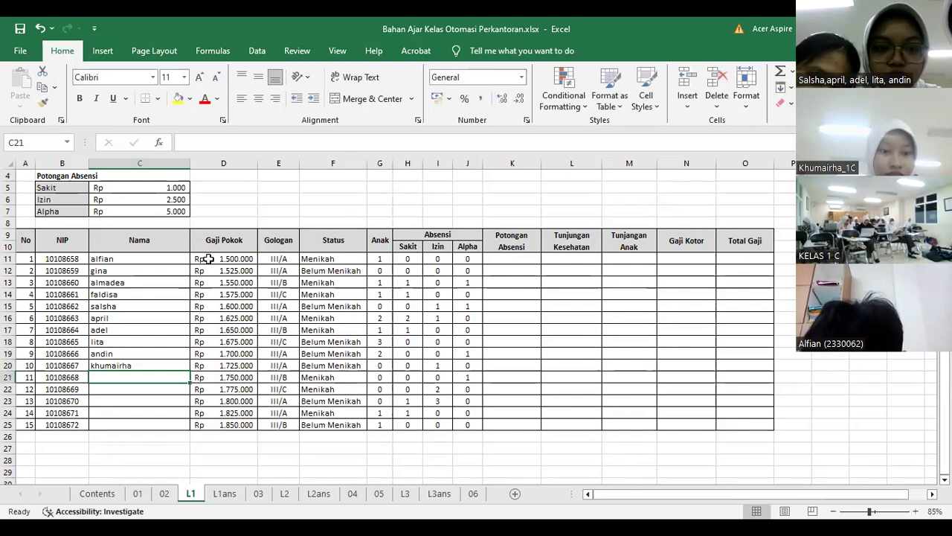
- Enter the names of employees 11 and 12 in cells C21 and C22 of the Nama column
{"action": "scroll", "coordinate": [209, 258], "scroll_direction": "up", "scroll_amount": 1}
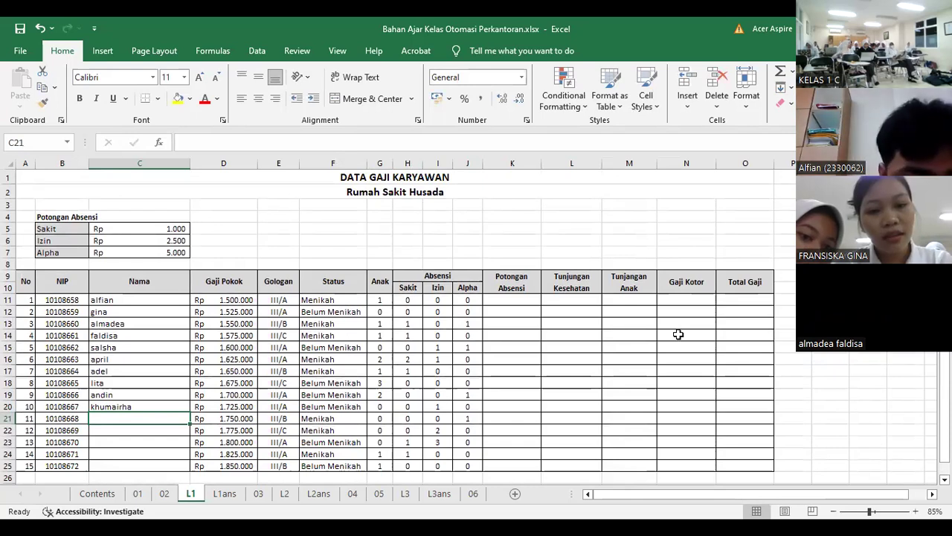
{"action": "scroll", "coordinate": [99, 328], "scroll_direction": "down", "scroll_amount": 2}
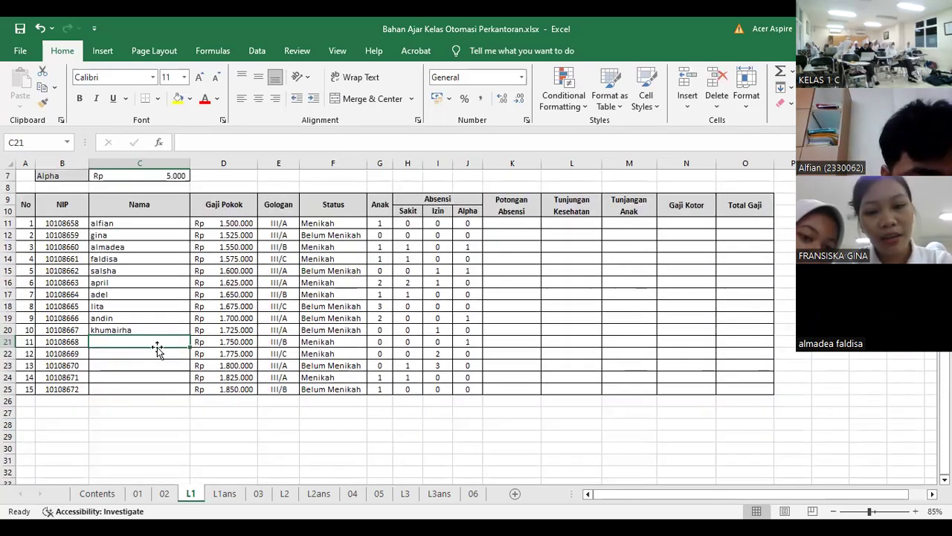
{"action": "type", "text": "gina"}
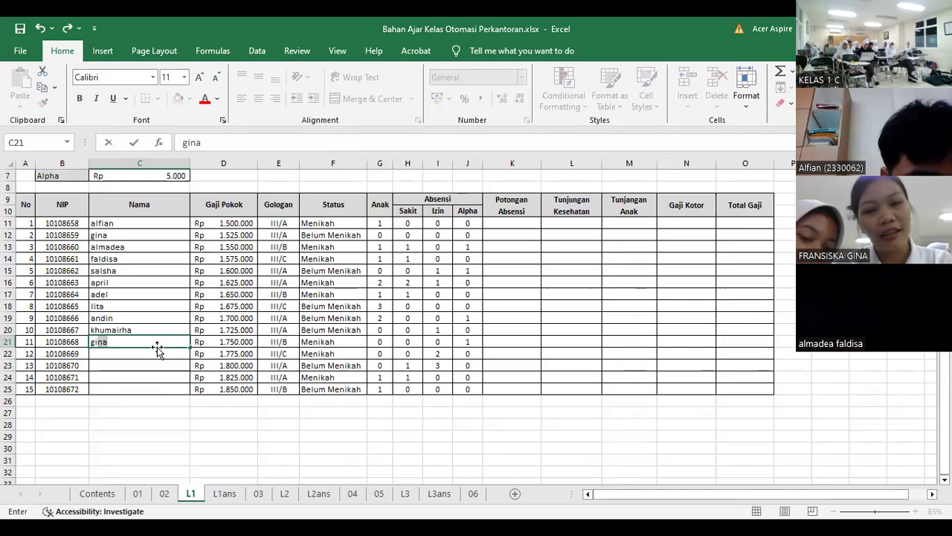
{"action": "key", "text": "BackSpace"}
{"action": "key", "text": "BackSpace"}
{"action": "key", "text": "BackSpace"}
{"action": "key", "text": "BackSpace"}
{"action": "type", "text": "frans"}
{"action": "key", "text": "Return"}
{"action": "type", "text": "siska"}
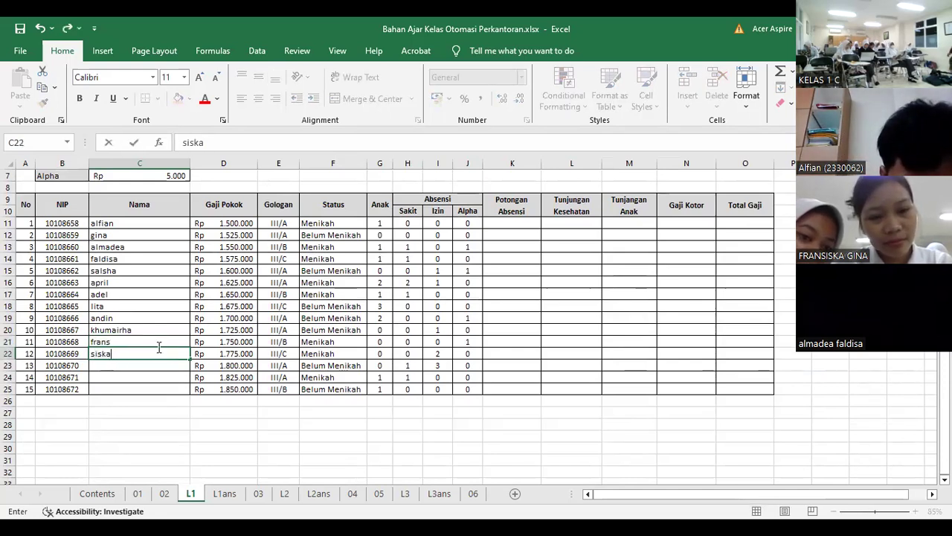
{"action": "key", "text": "Return"}
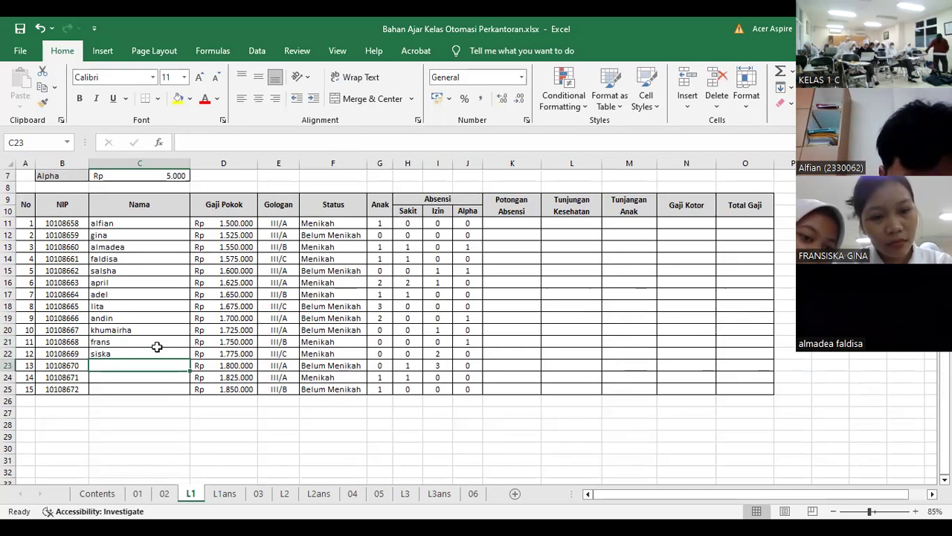
- Complete the Nama column with the names of the last three employees in cells C23 to C25
{"action": "left_click", "coordinate": [136, 86]}
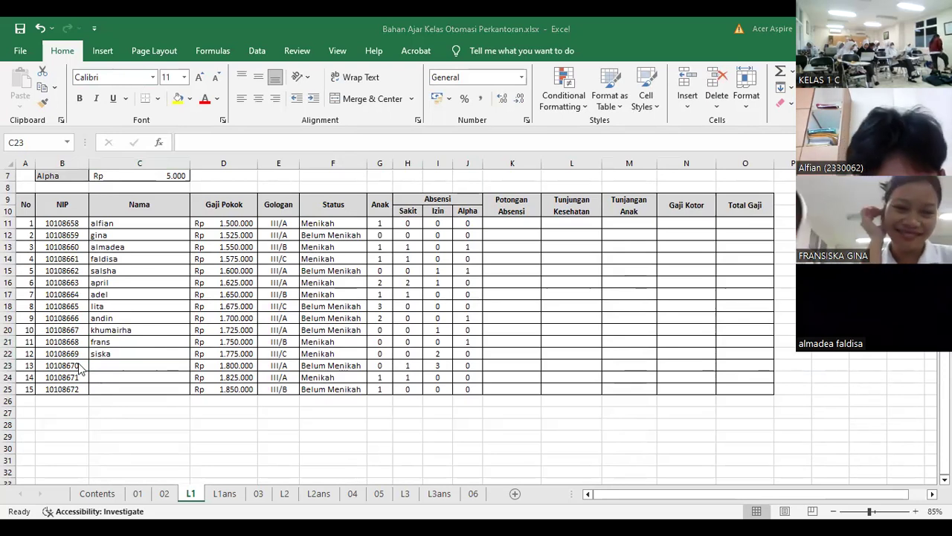
{"action": "left_click", "coordinate": [127, 369]}
{"action": "type", "text": "sherlu"}
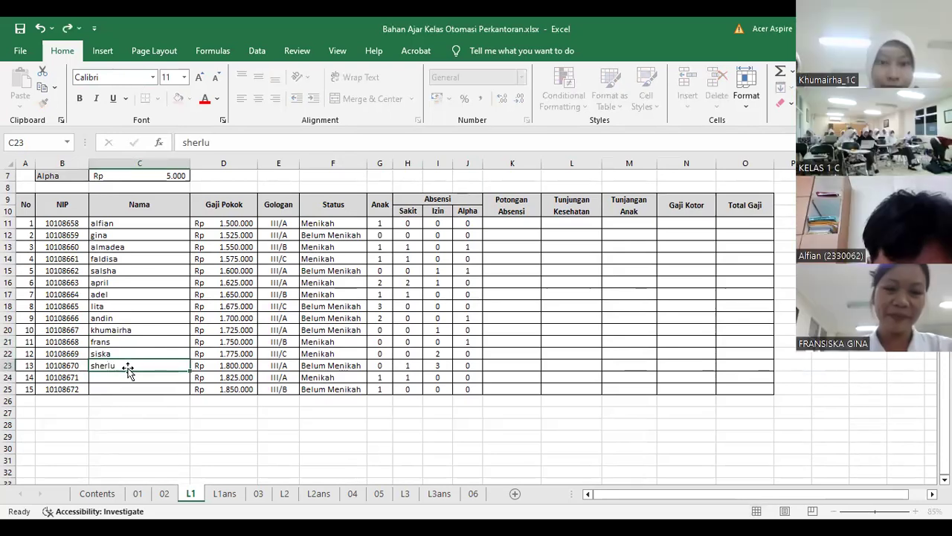
{"action": "key", "text": "Return"}
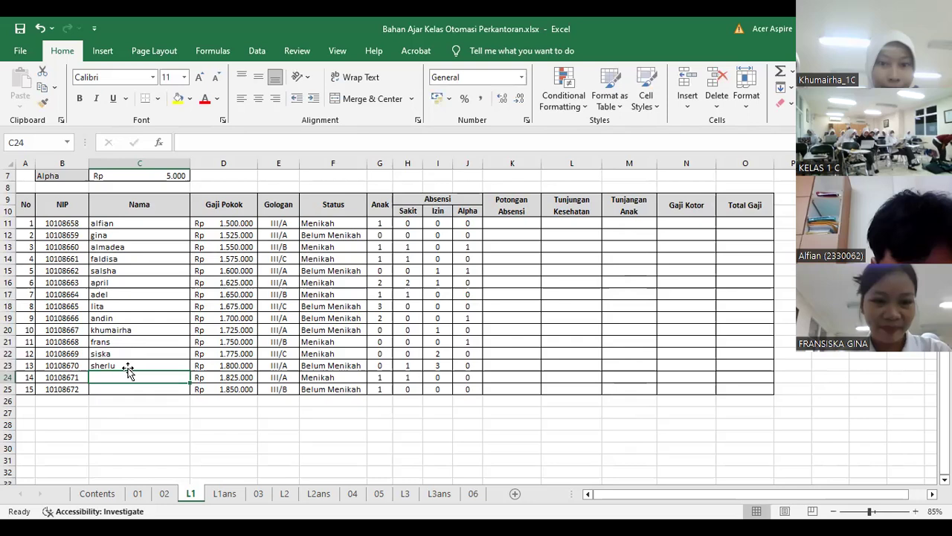
{"action": "type", "text": "febrit"}
{"action": "type", "text": "anti"}
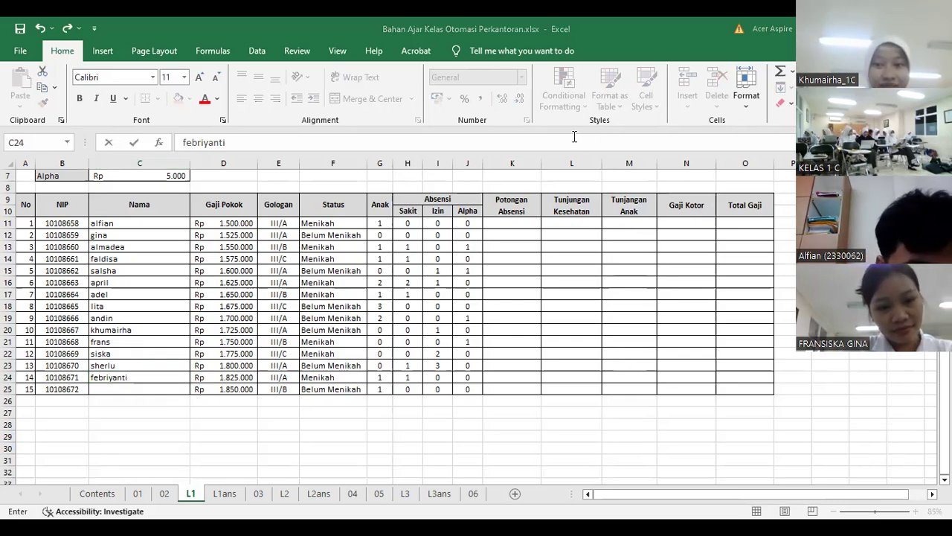
{"action": "left_click", "coordinate": [133, 389]}
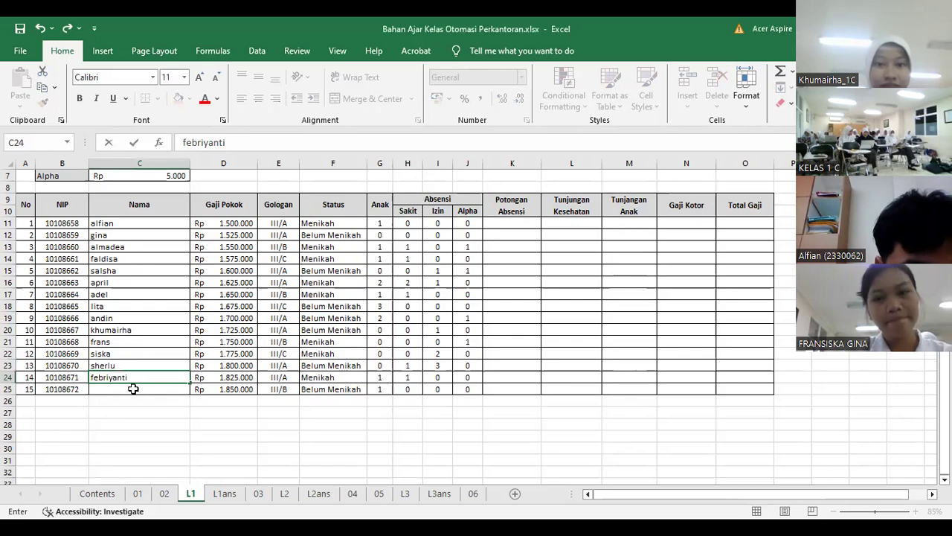
{"action": "type", "text": "Raisya"}
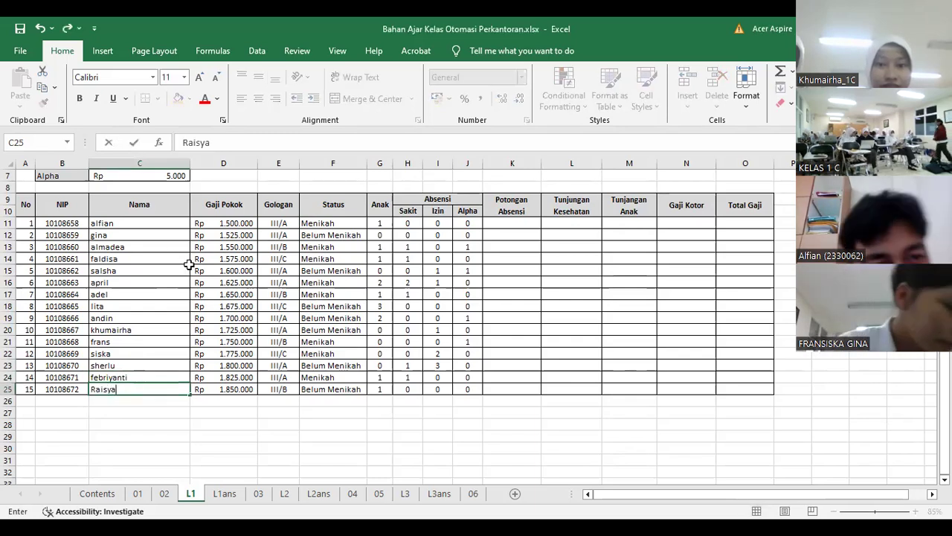
{"action": "left_click", "coordinate": [239, 223]}
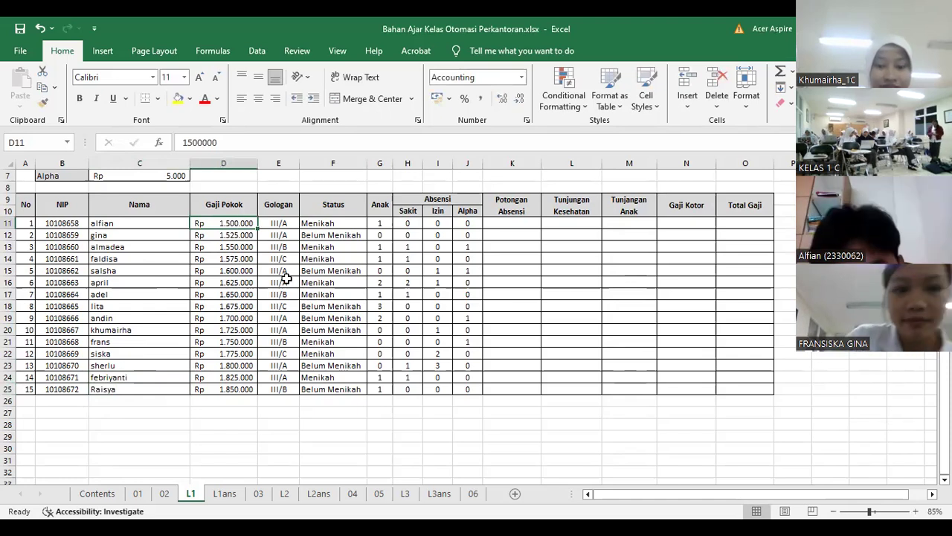
- Enter the sample amount 15000000 in the empty cell F7 above the salary table
{"action": "scroll", "coordinate": [257, 221], "scroll_direction": "up", "scroll_amount": 1}
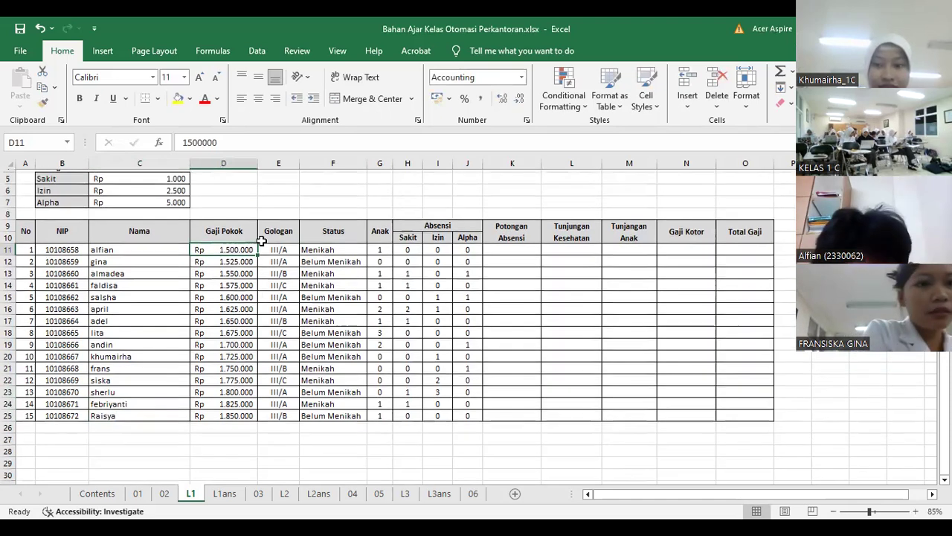
{"action": "left_click", "coordinate": [319, 212]}
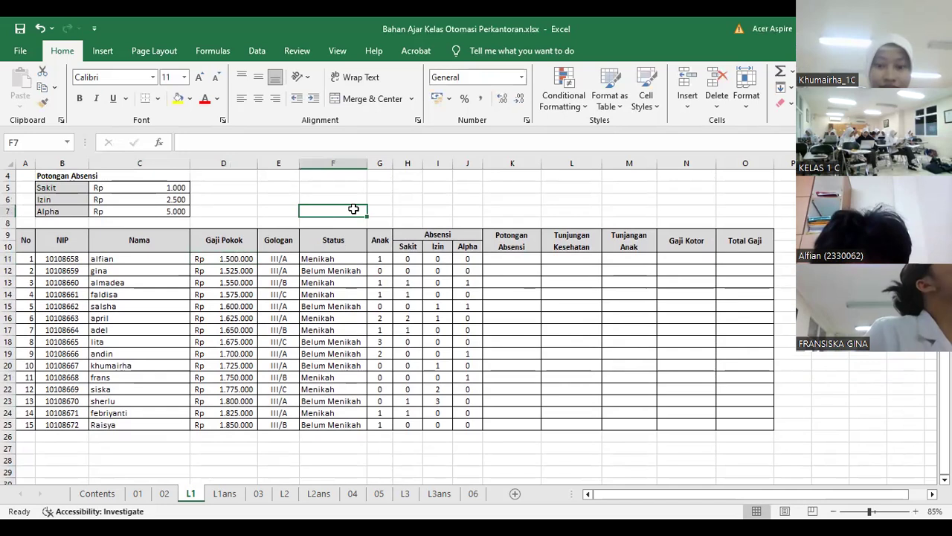
{"action": "type", "text": "1500"}
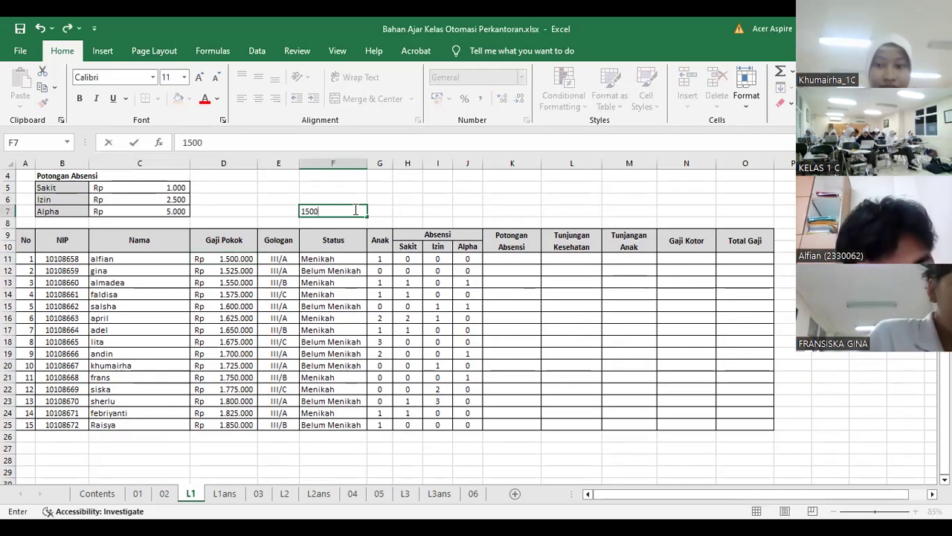
{"action": "type", "text": "0000"}
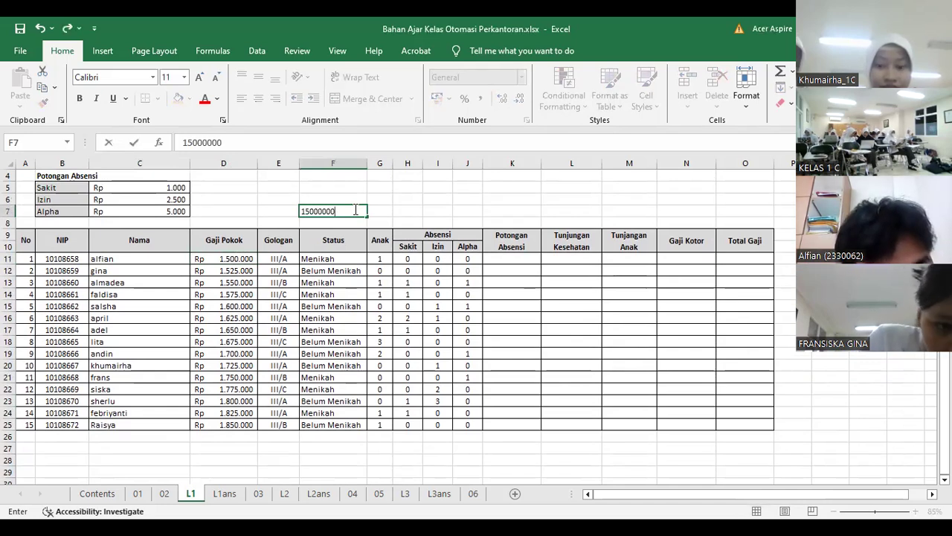
{"action": "key", "text": "Return"}
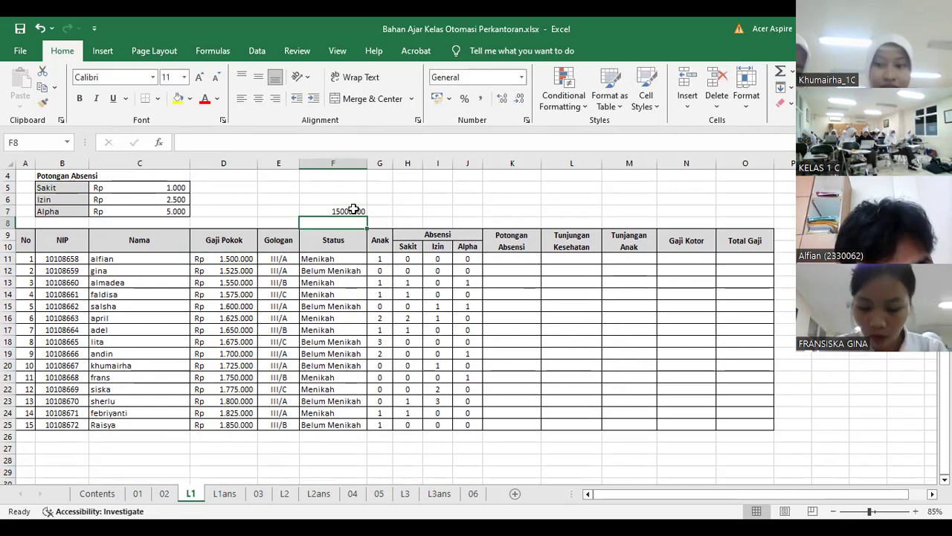
- Apply the Accounting number format to F7 and correct its amount to 1500000
{"action": "left_click", "coordinate": [362, 210]}
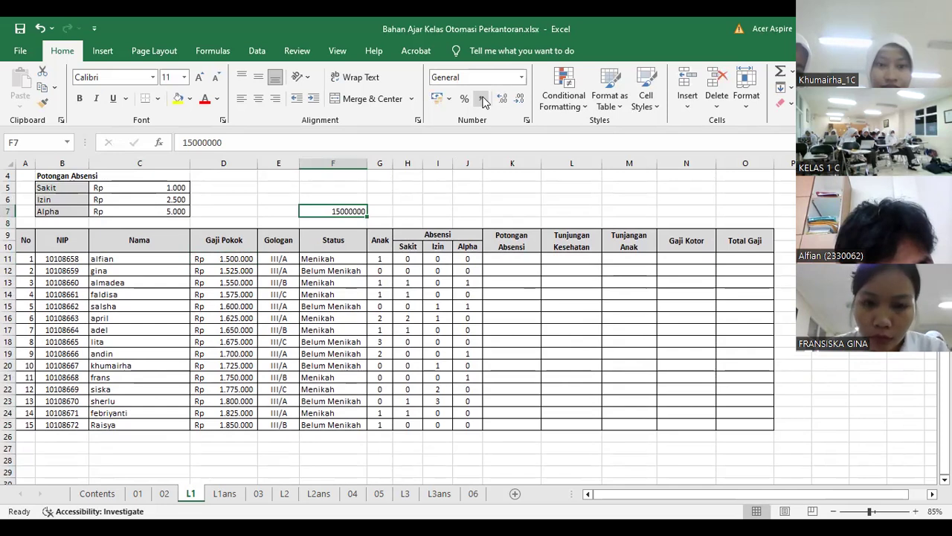
{"action": "left_click", "coordinate": [521, 78]}
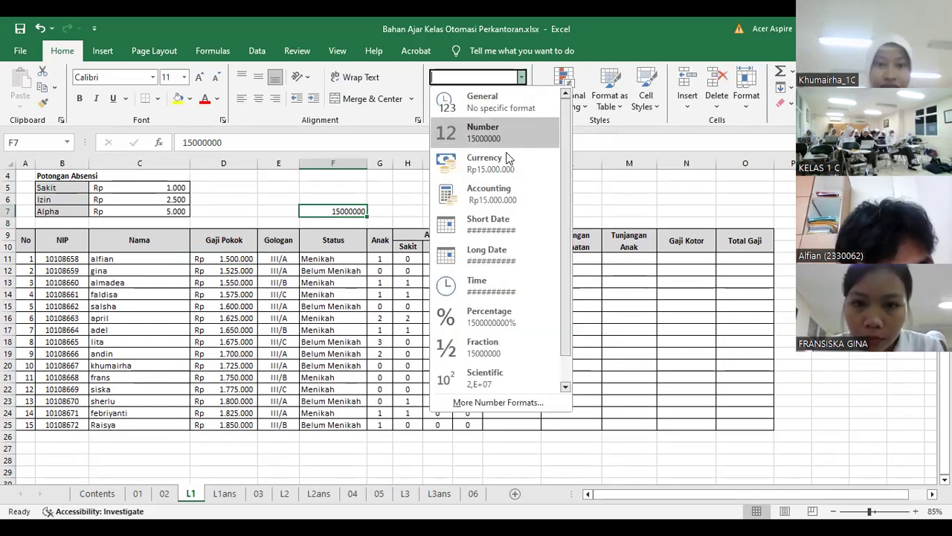
{"action": "left_click", "coordinate": [502, 195]}
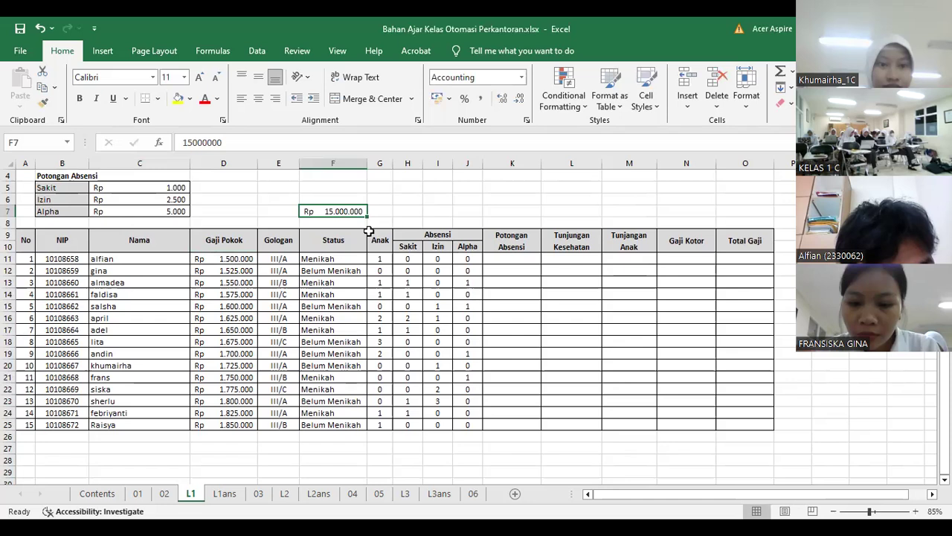
{"action": "left_click", "coordinate": [257, 145]}
{"action": "key", "text": "BackSpace"}
{"action": "key", "text": "Return"}
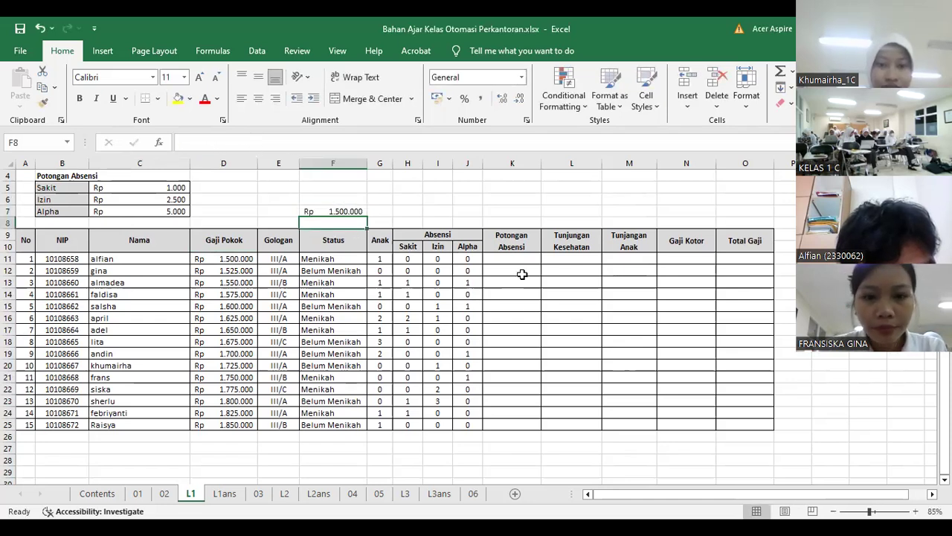
- Replace the amount in F7 with 1.000.000 and apply the Accounting number format to it
{"action": "left_click", "coordinate": [409, 212]}
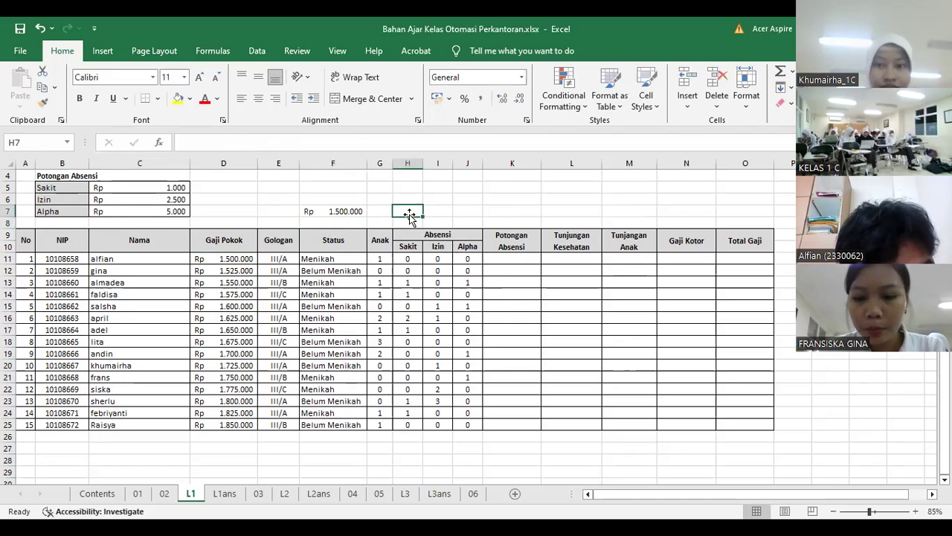
{"action": "left_click", "coordinate": [347, 211]}
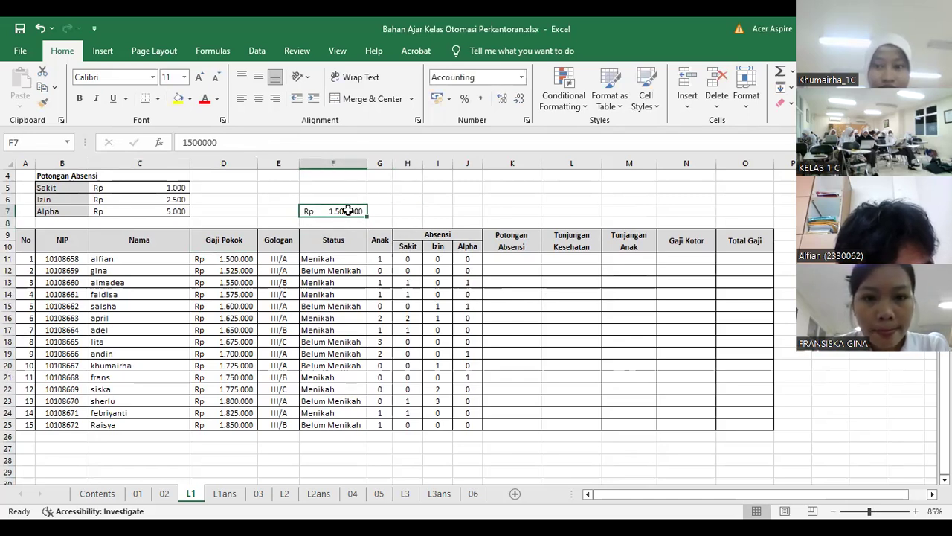
{"action": "type", "text": "1.00"}
{"action": "type", "text": "0.000"}
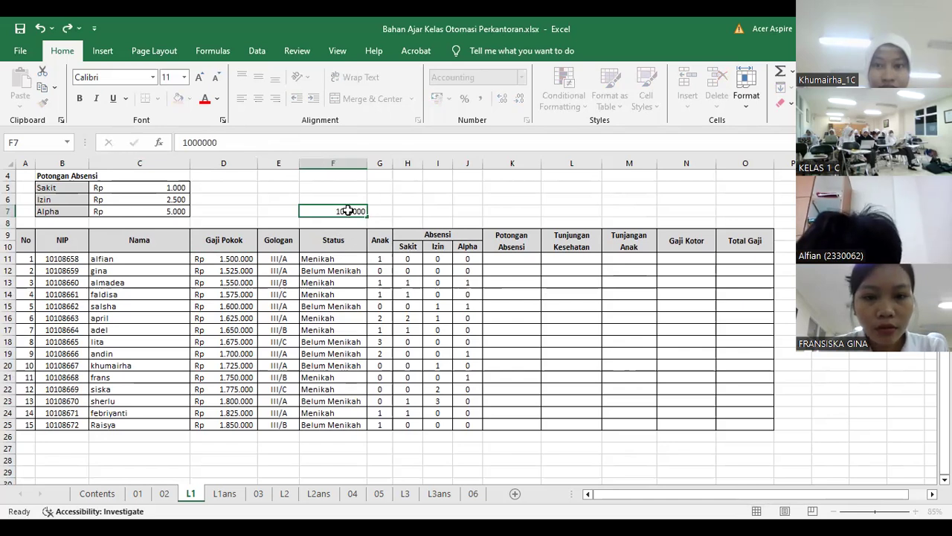
{"action": "key", "text": "Return"}
{"action": "left_click", "coordinate": [347, 210]}
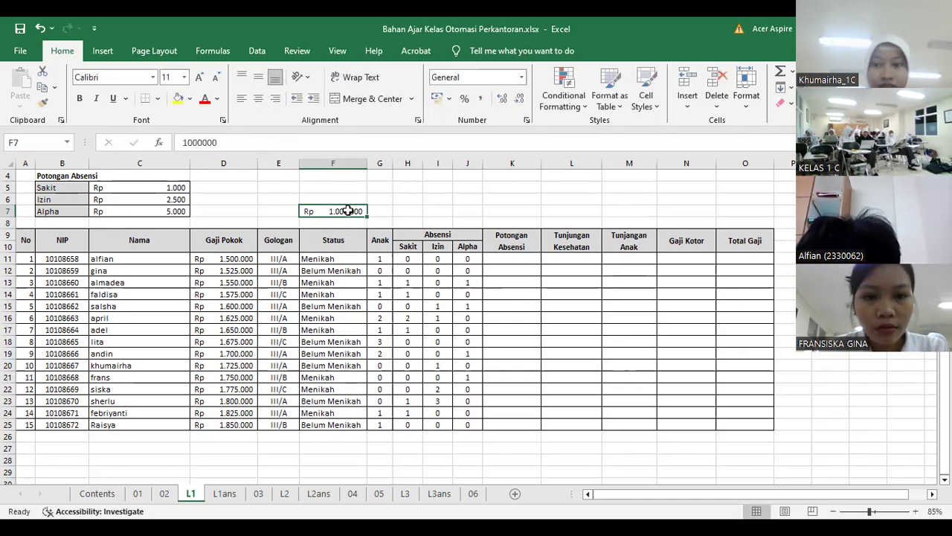
{"action": "left_click", "coordinate": [521, 76]}
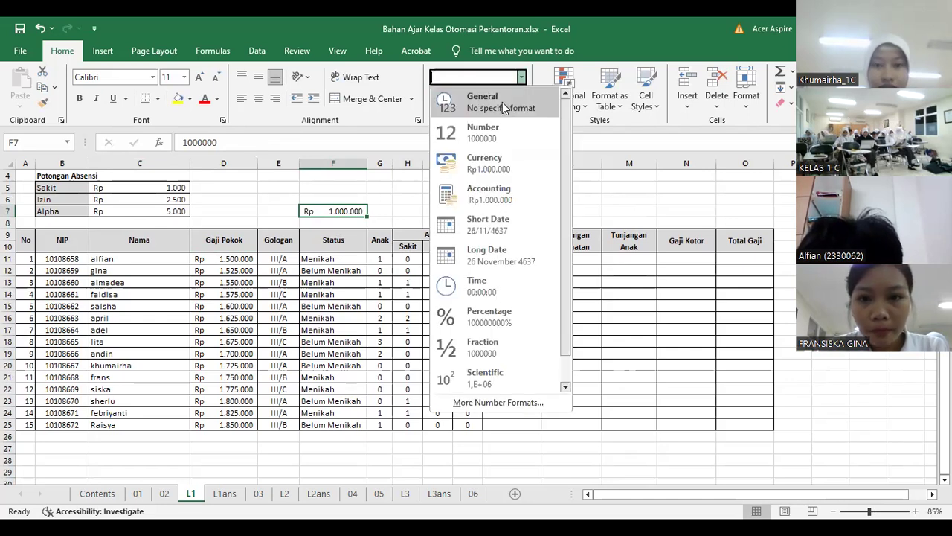
{"action": "left_click", "coordinate": [488, 192]}
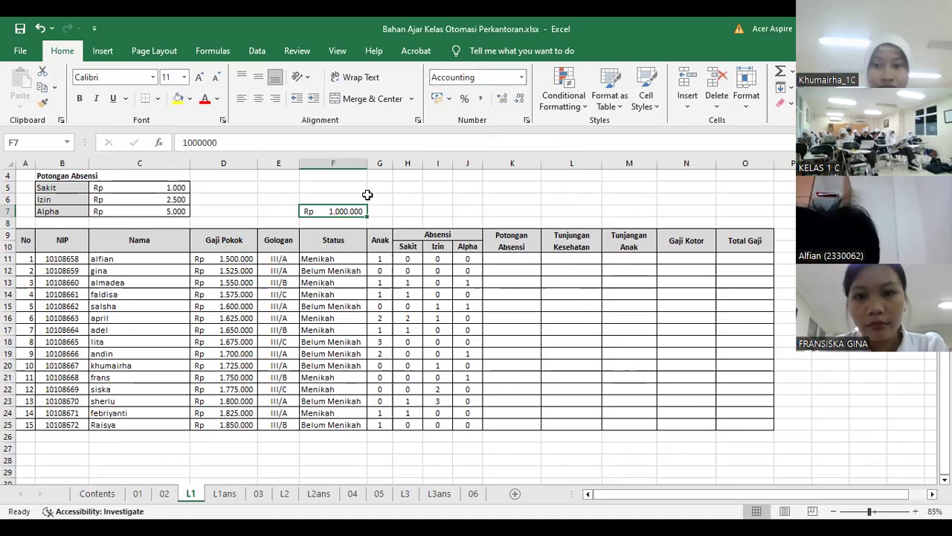
- Enter the sample amount 1500000 in the empty cell F6, directly above the existing sample amount
{"action": "left_click", "coordinate": [350, 197]}
{"action": "type", "text": "1500000"}
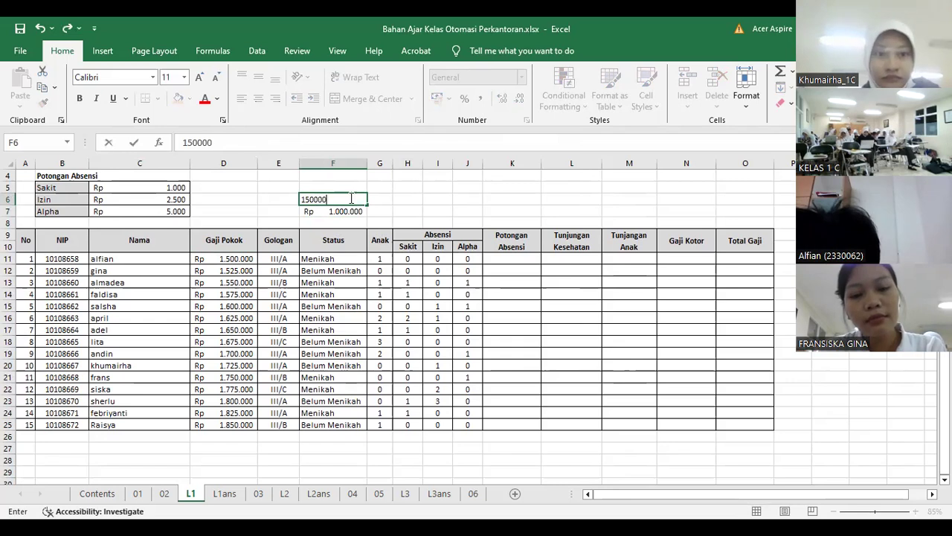
{"action": "key", "text": "Return"}
- Apply the Accounting number format with the Rp symbol and 0 decimal places to cell F6
{"action": "left_click", "coordinate": [349, 198]}
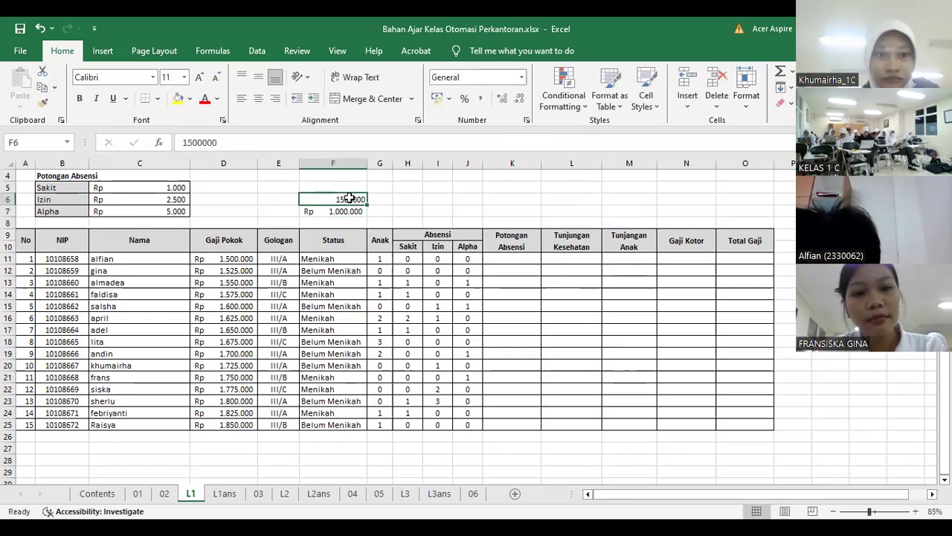
{"action": "right_click", "coordinate": [352, 202]}
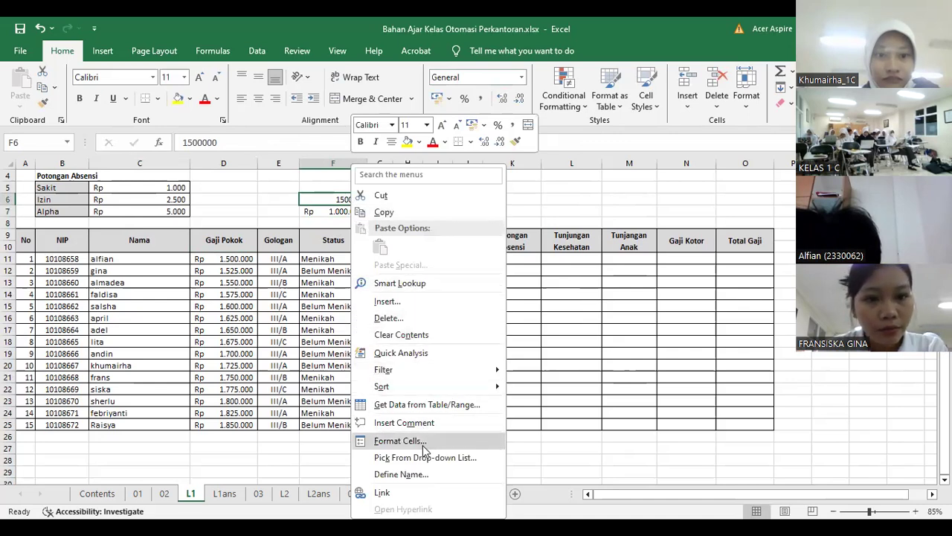
{"action": "left_click", "coordinate": [399, 440]}
{"action": "left_click", "coordinate": [270, 268]}
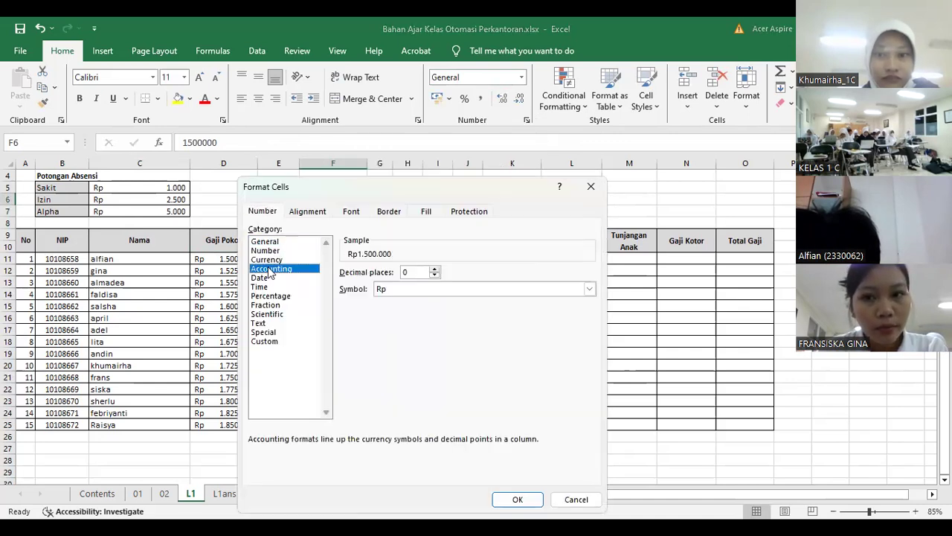
{"action": "left_click", "coordinate": [410, 290]}
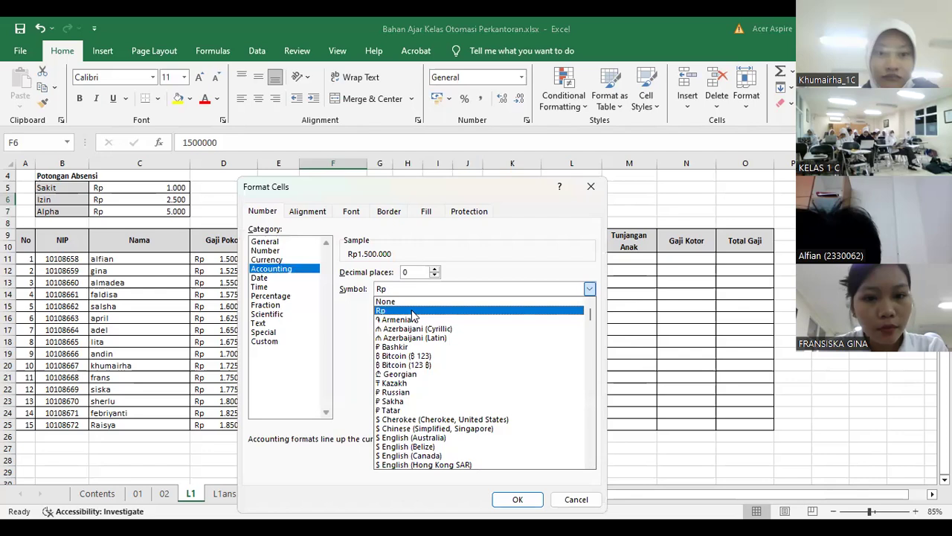
{"action": "key", "text": "Return"}
{"action": "left_click", "coordinate": [516, 499]}
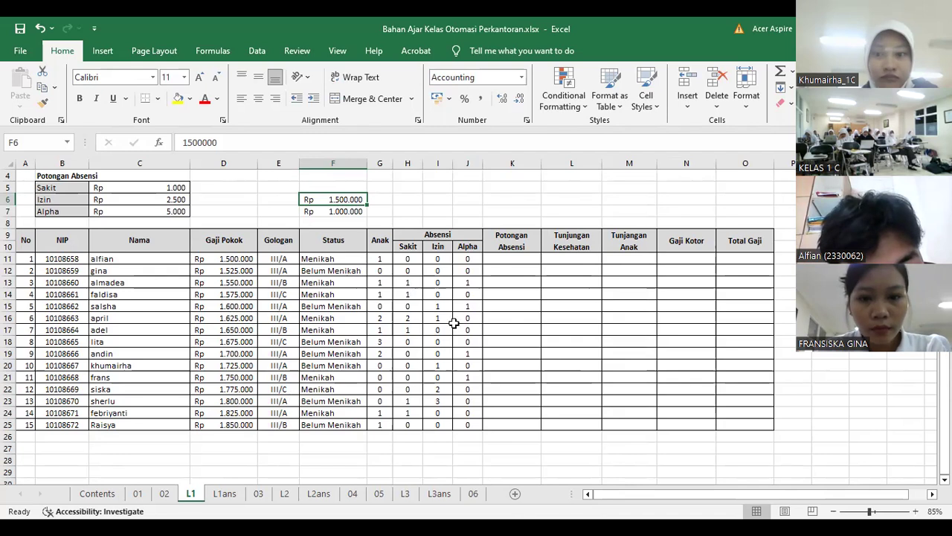
- Examine the sample amount in F7 and the Sakit, Izin and Alpha deduction amounts in cells C5 to C7
{"action": "left_click", "coordinate": [349, 212]}
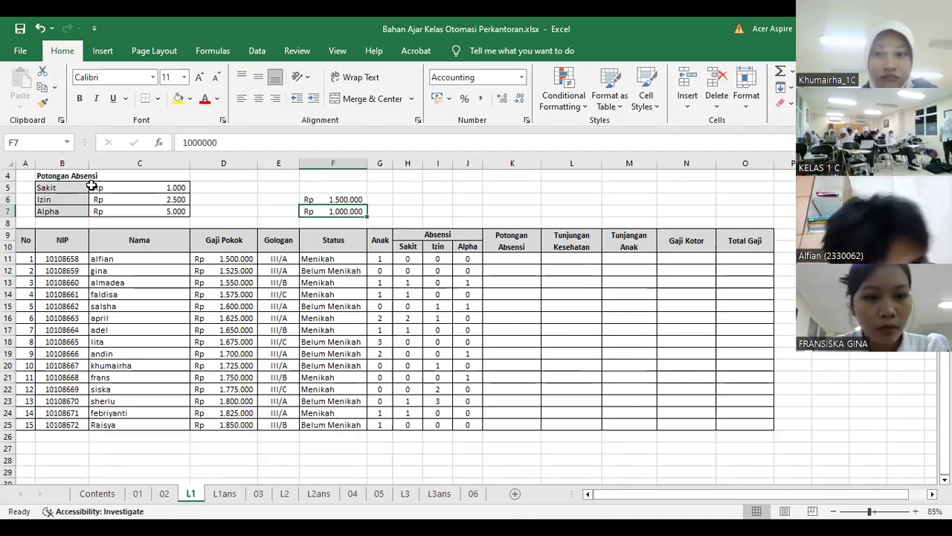
{"action": "scroll", "coordinate": [170, 231], "scroll_direction": "up", "scroll_amount": 1}
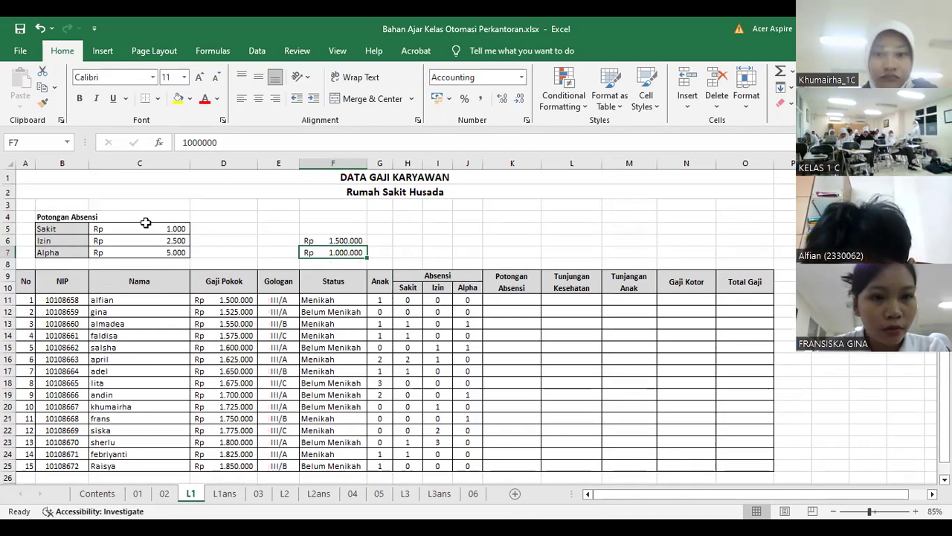
{"action": "left_click", "coordinate": [127, 229]}
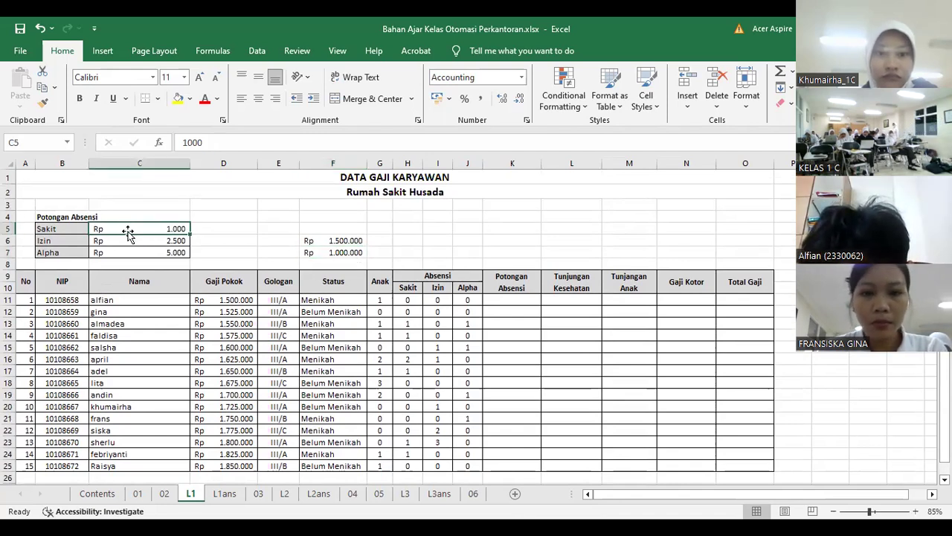
{"action": "left_click", "coordinate": [129, 240]}
{"action": "left_click", "coordinate": [133, 253]}
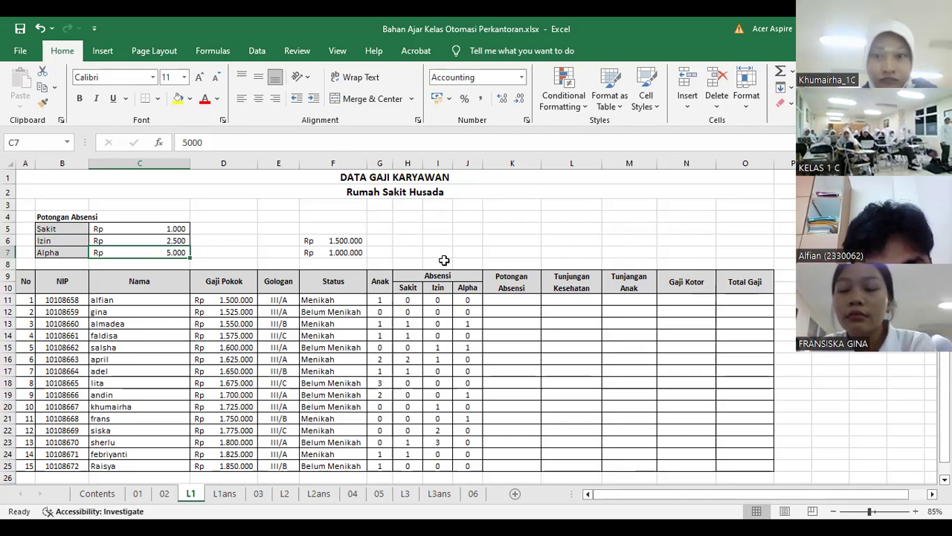
{"action": "left_click", "coordinate": [691, 69]}
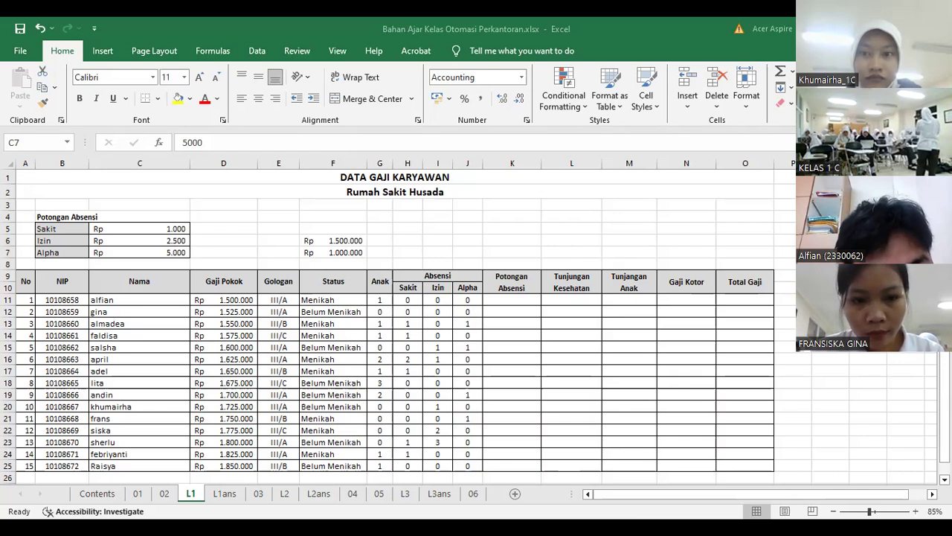
{"action": "key", "text": "alt+Tab"}
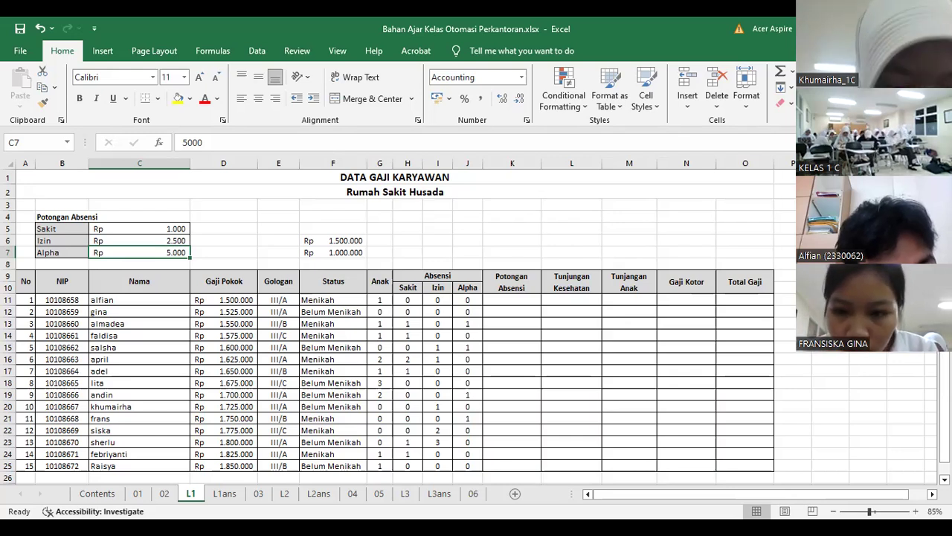
{"action": "left_click", "coordinate": [597, 345]}
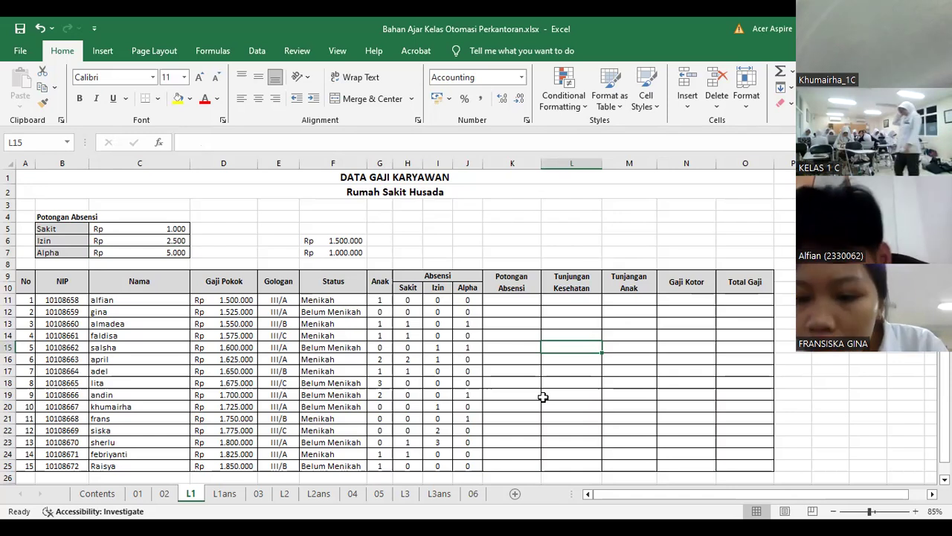
{"action": "left_click", "coordinate": [467, 465]}
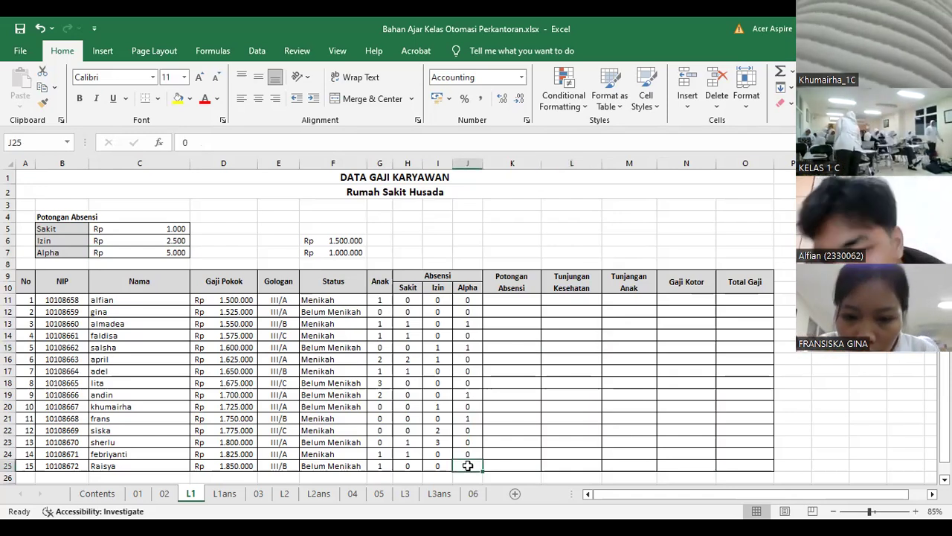
{"action": "left_click", "coordinate": [514, 465]}
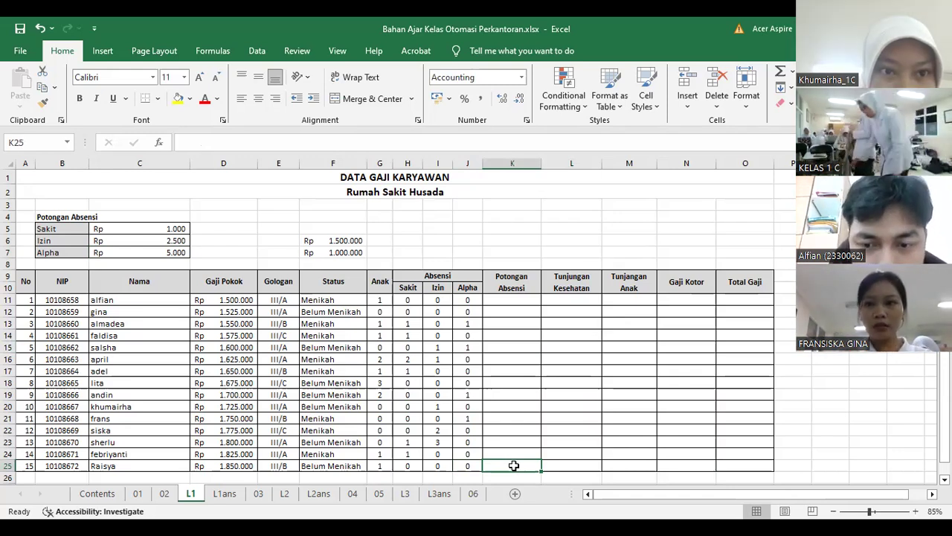
{"action": "left_click", "coordinate": [471, 464]}
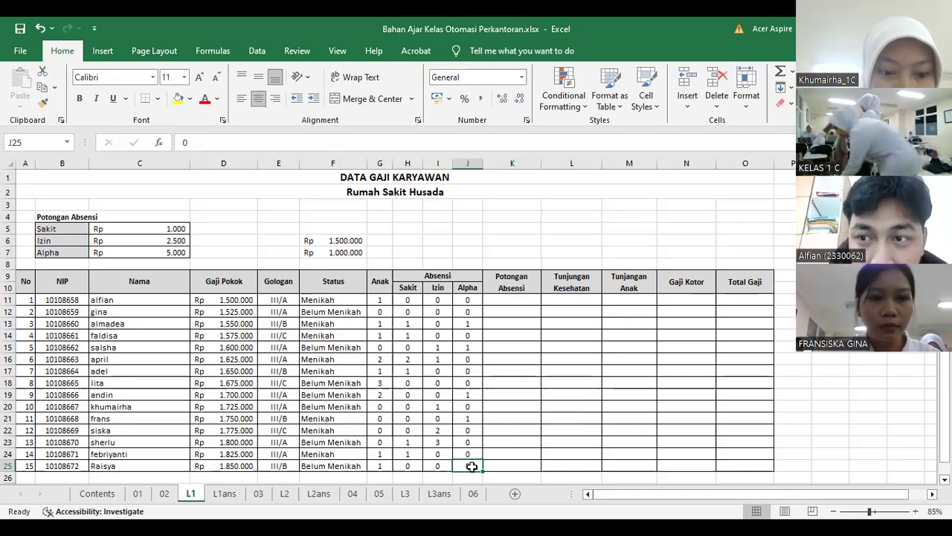